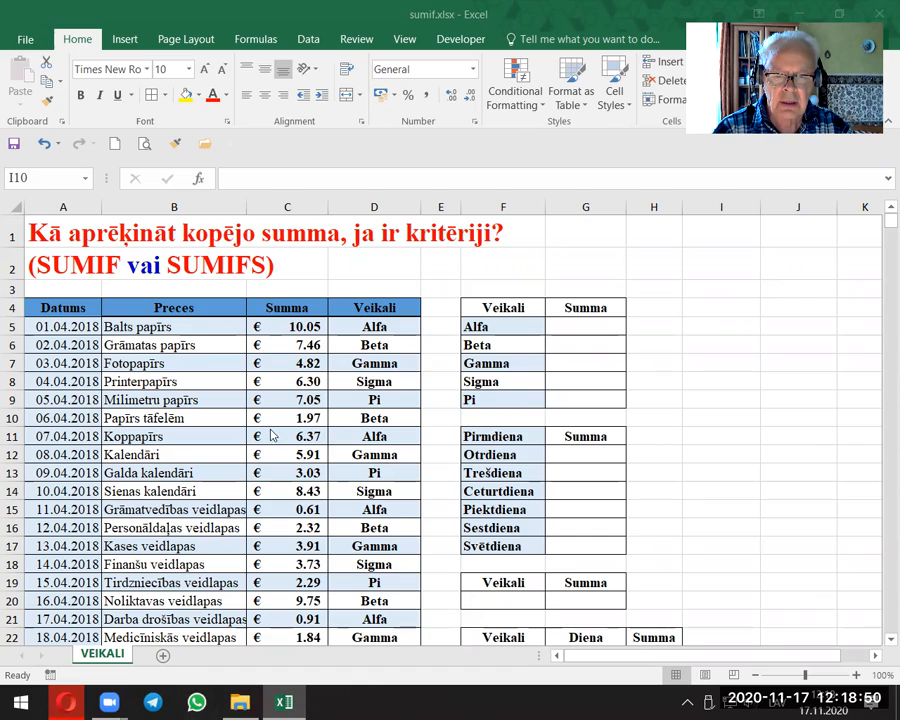
Step: Examine the sales list, comparing its Summa and Veikali columns with the store names in the first summary table
{"action": "scroll", "coordinate": [271, 418], "scroll_direction": "down", "scroll_amount": 1}
{"action": "scroll", "coordinate": [271, 418], "scroll_direction": "up", "scroll_amount": 1}
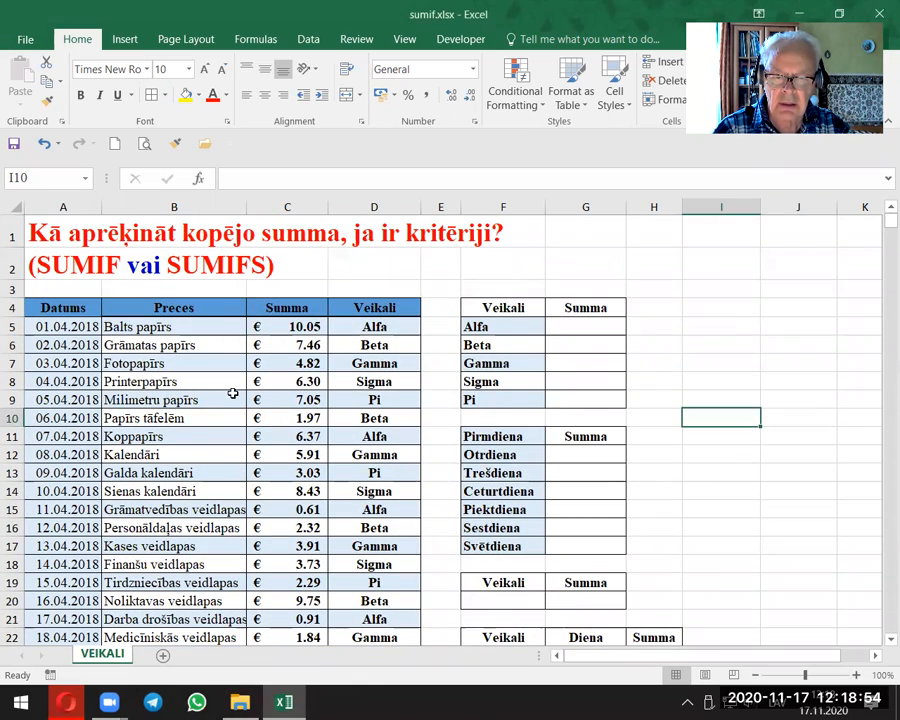
{"action": "scroll", "coordinate": [233, 393], "scroll_direction": "down", "scroll_amount": 20}
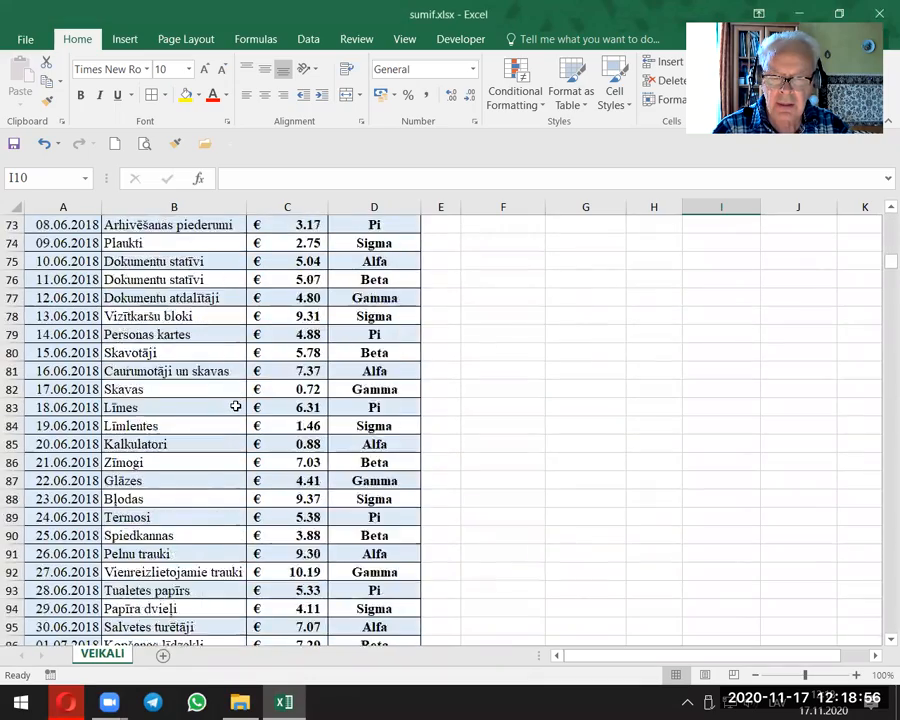
{"action": "scroll", "coordinate": [235, 406], "scroll_direction": "down", "scroll_amount": 13}
{"action": "scroll", "coordinate": [235, 406], "scroll_direction": "up", "scroll_amount": 13}
{"action": "scroll", "coordinate": [235, 406], "scroll_direction": "up", "scroll_amount": 20}
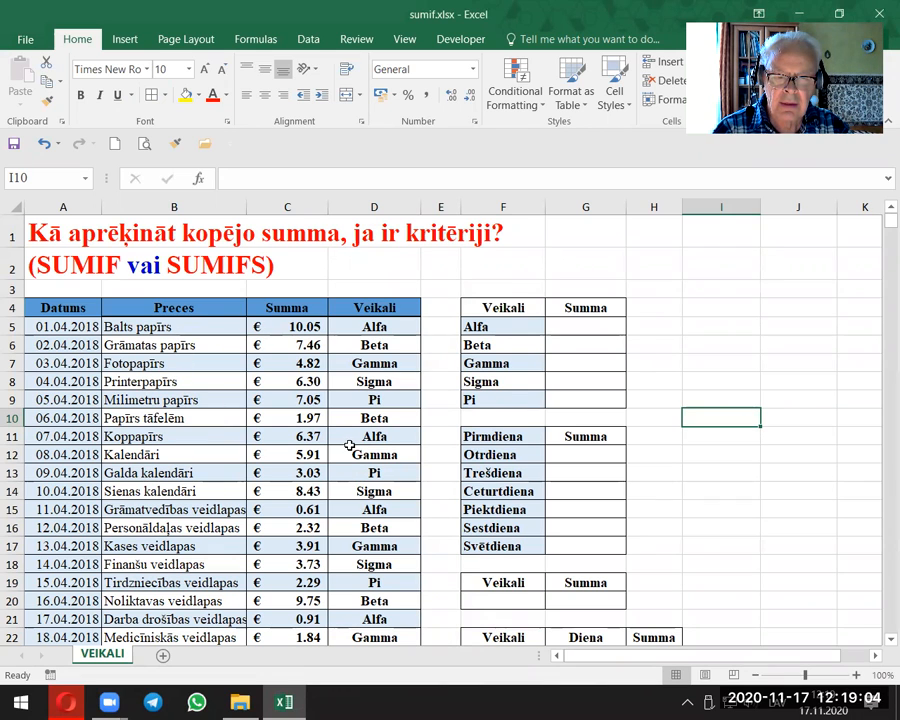
{"action": "left_click_drag", "start_coordinate": [484, 326], "coordinate": [497, 397]}
{"action": "left_click", "coordinate": [481, 324]}
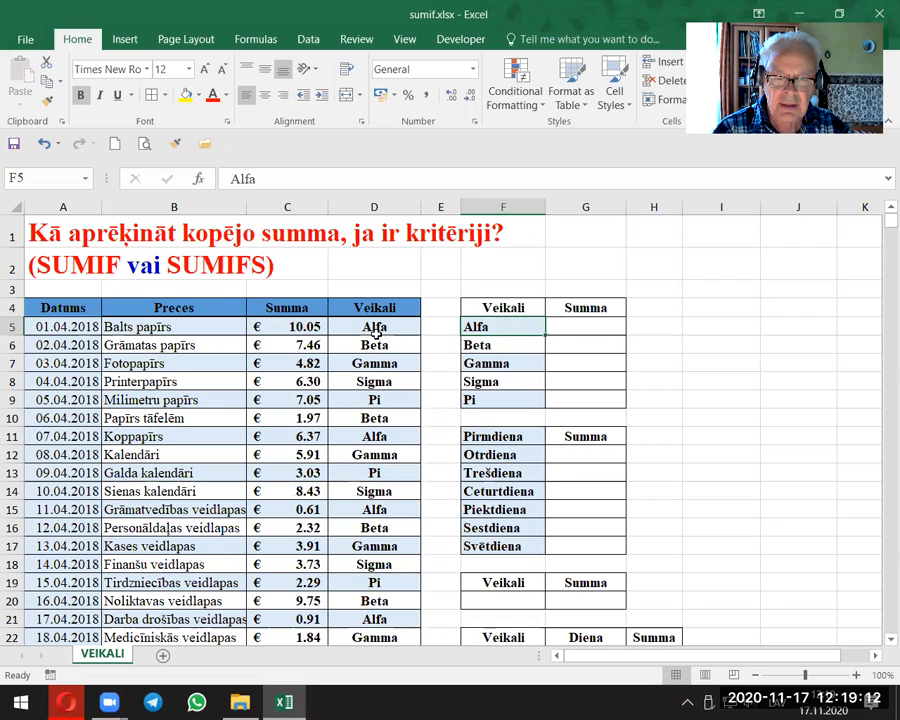
{"action": "left_click_drag", "start_coordinate": [380, 322], "coordinate": [378, 582]}
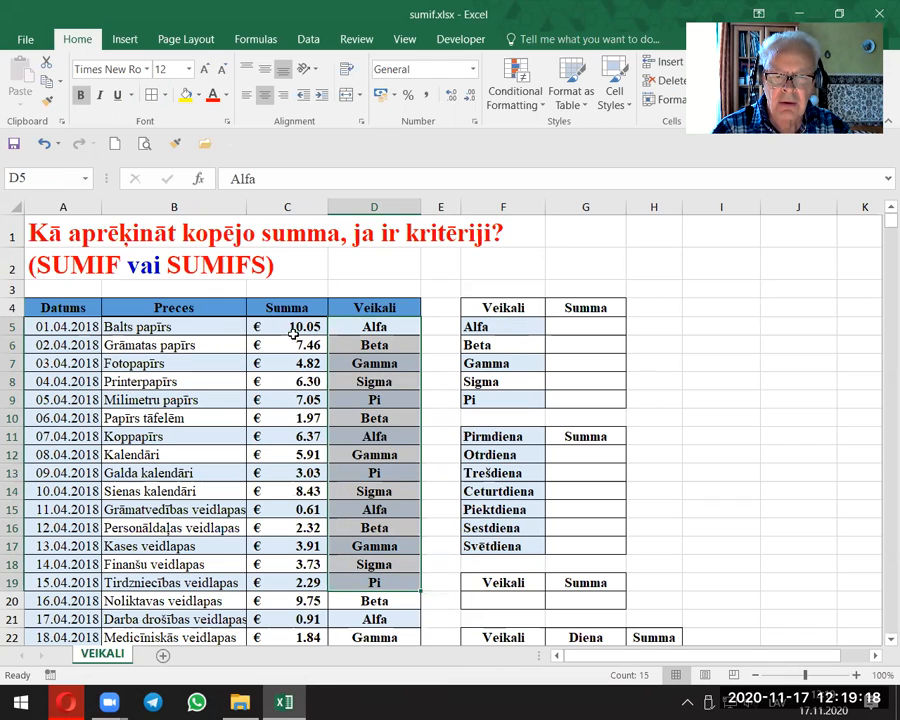
{"action": "left_click_drag", "start_coordinate": [293, 327], "coordinate": [302, 590]}
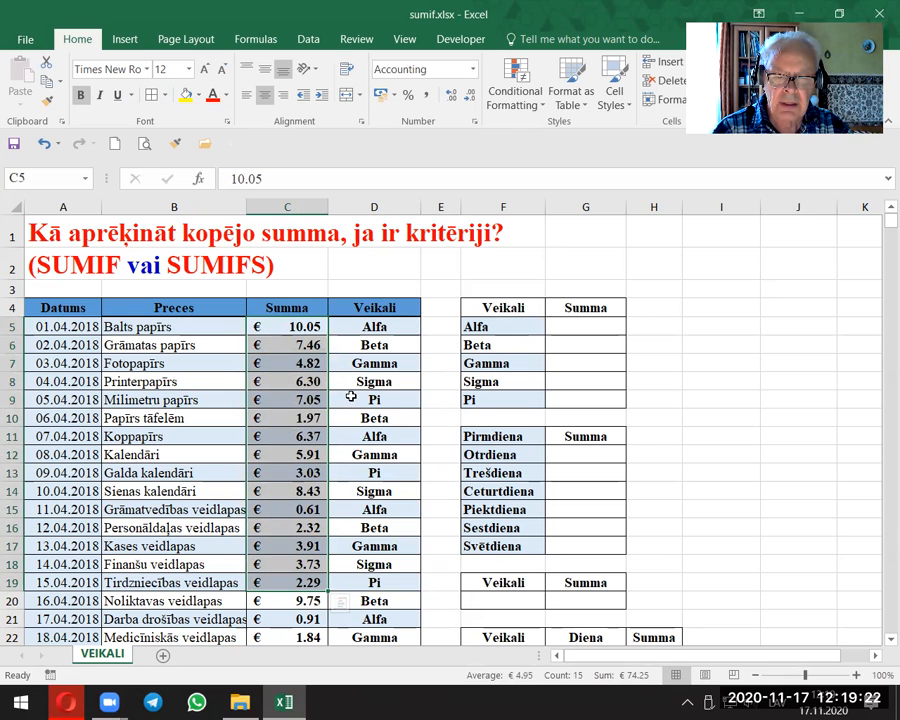
{"action": "left_click", "coordinate": [351, 397]}
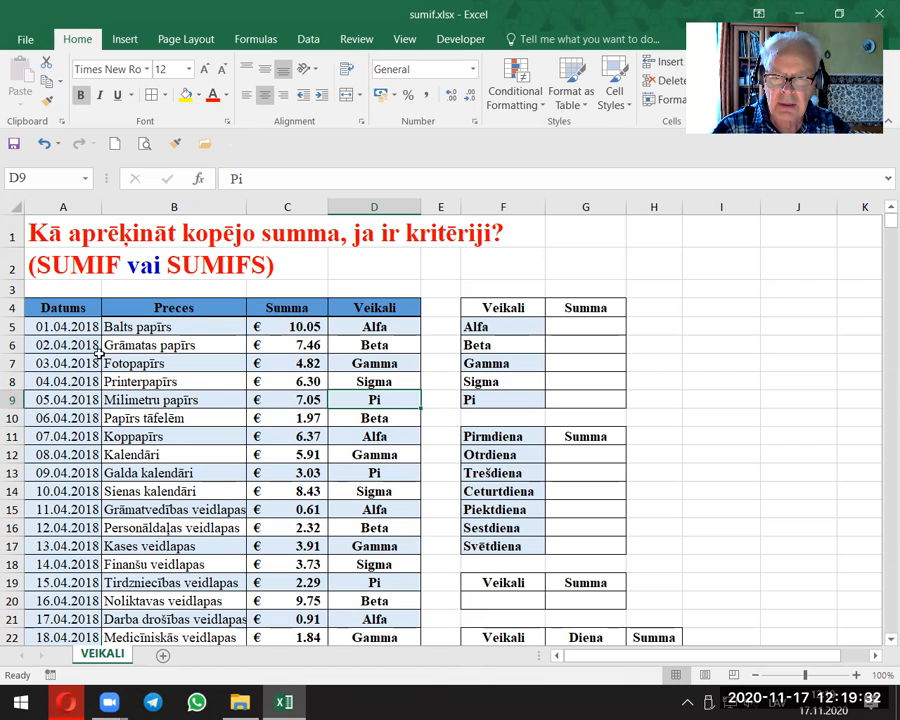
Step: Examine the Datums column, the weekday summary table and the empty Veikali and Diena criteria tables below it
{"action": "left_click_drag", "start_coordinate": [68, 321], "coordinate": [60, 601]}
{"action": "left_click", "coordinate": [140, 399]}
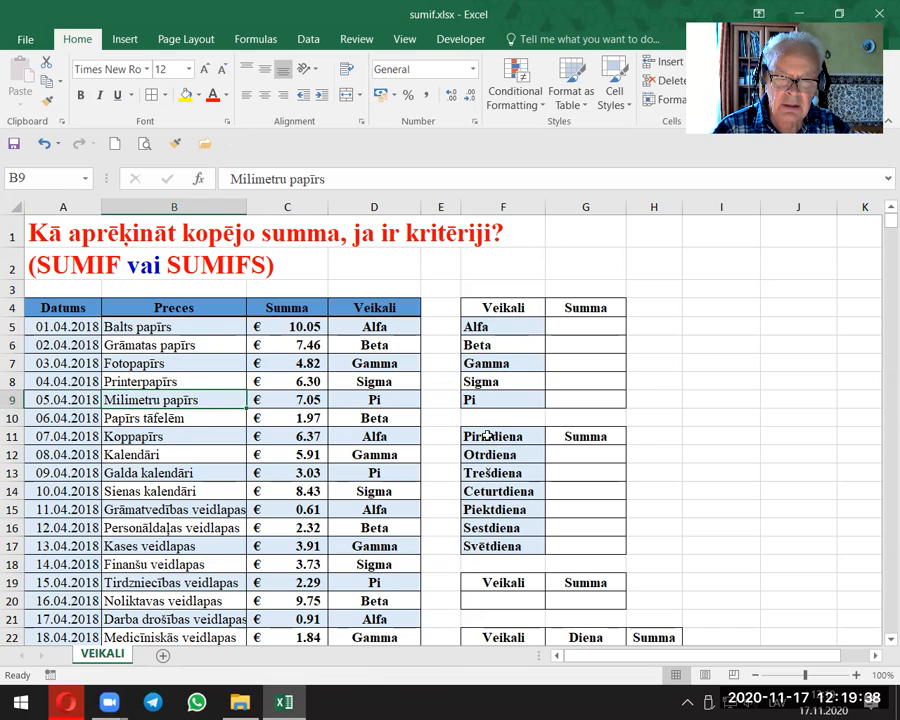
{"action": "left_click_drag", "start_coordinate": [487, 436], "coordinate": [491, 542]}
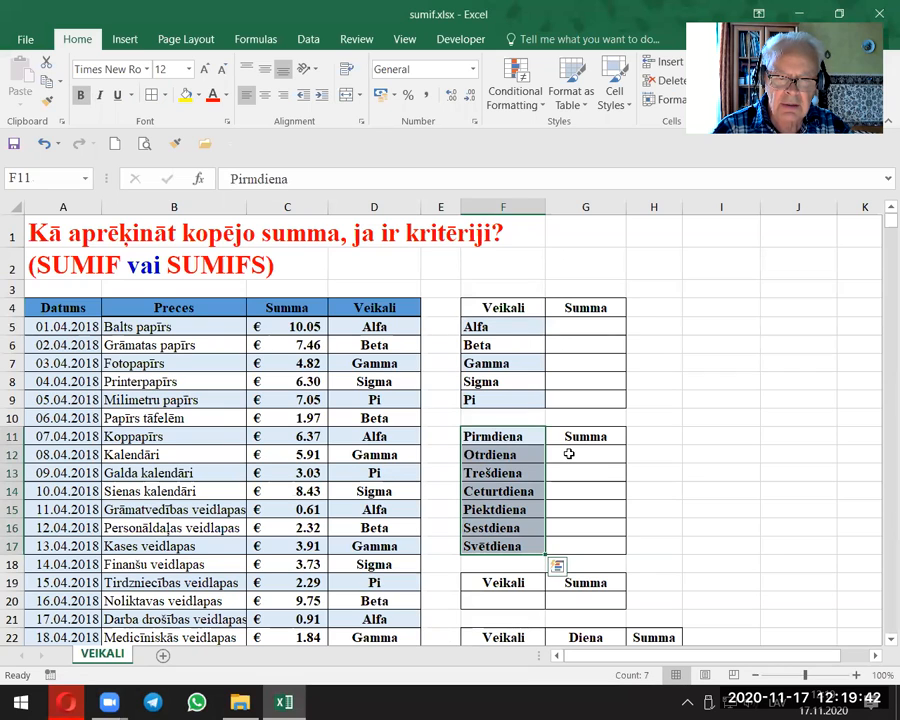
{"action": "left_click", "coordinate": [143, 365]}
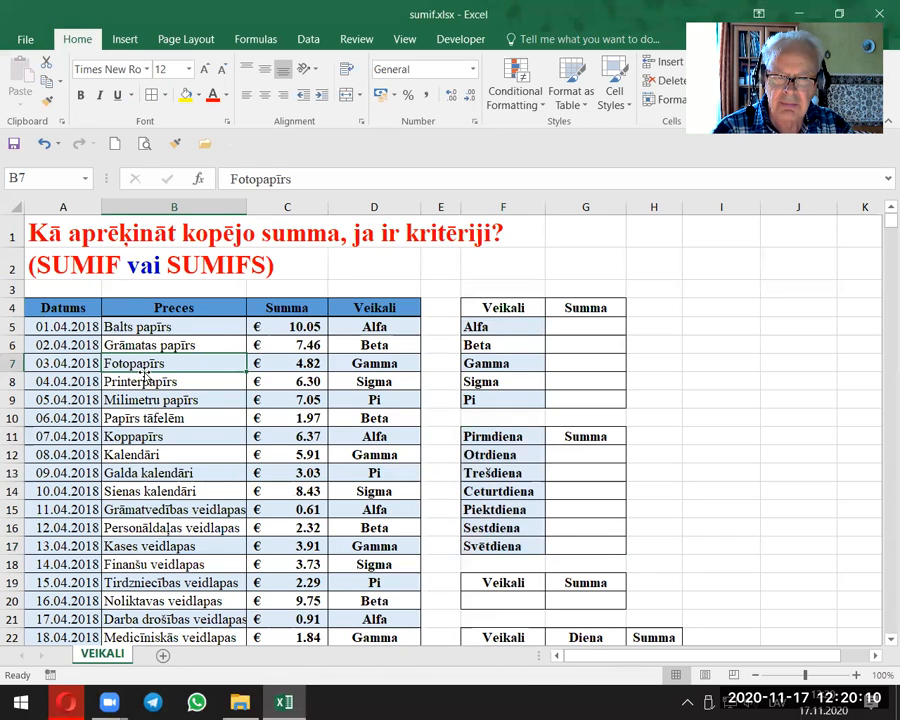
{"action": "left_click_drag", "start_coordinate": [499, 324], "coordinate": [495, 394]}
{"action": "left_click_drag", "start_coordinate": [470, 437], "coordinate": [496, 545]}
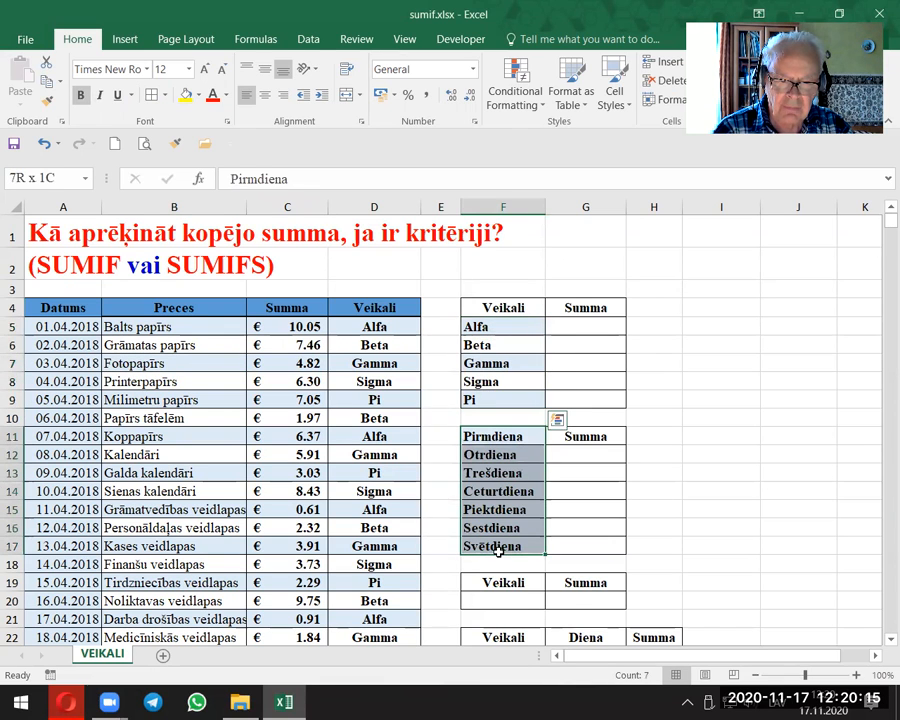
{"action": "left_click", "coordinate": [170, 381]}
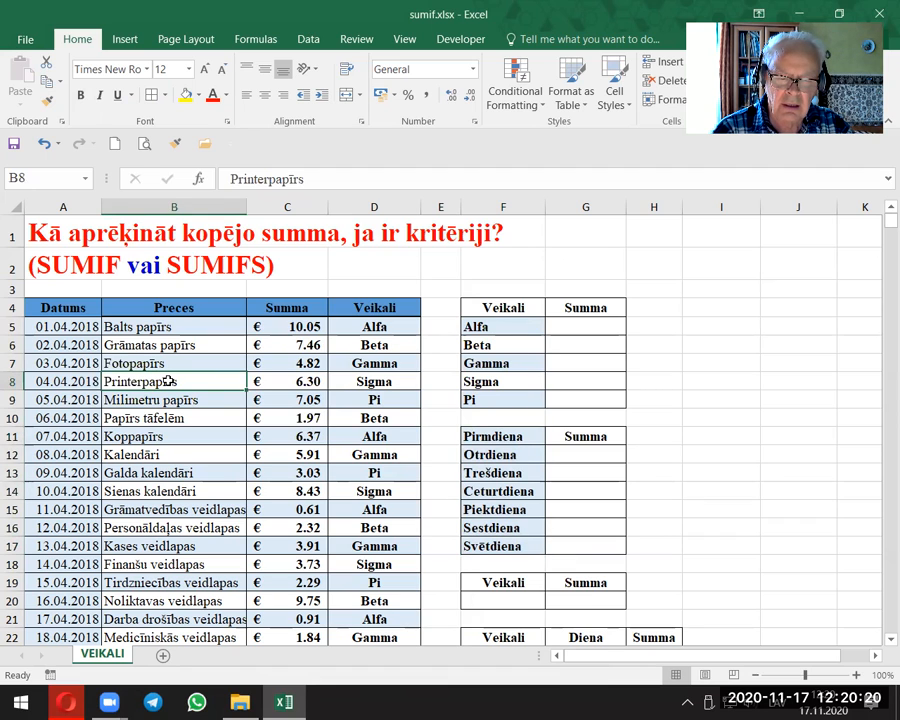
{"action": "scroll", "coordinate": [170, 381], "scroll_direction": "down", "scroll_amount": 3}
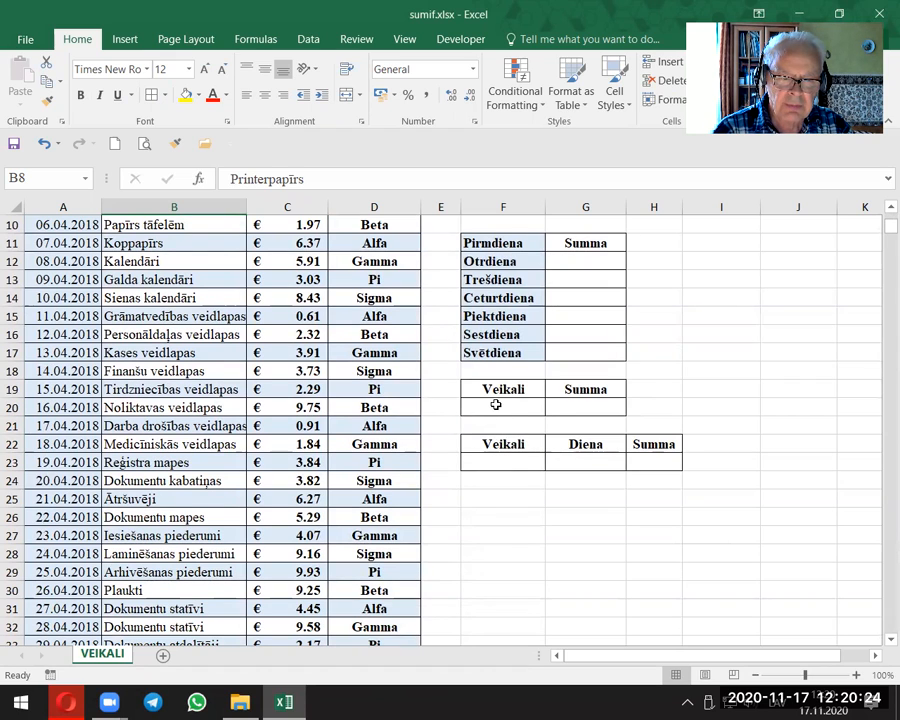
{"action": "left_click", "coordinate": [491, 459]}
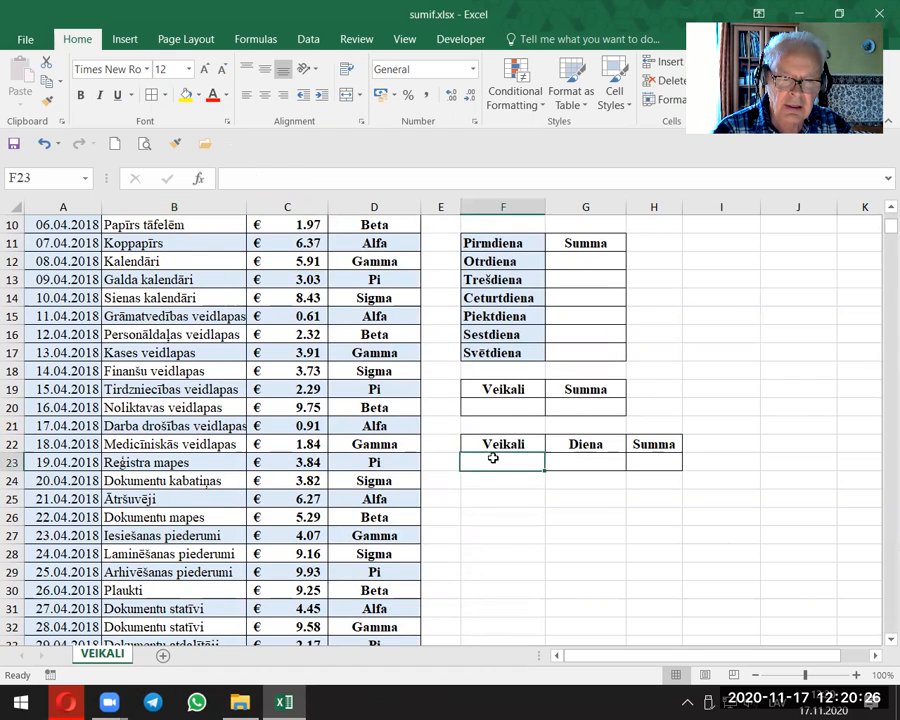
{"action": "left_click", "coordinate": [577, 457]}
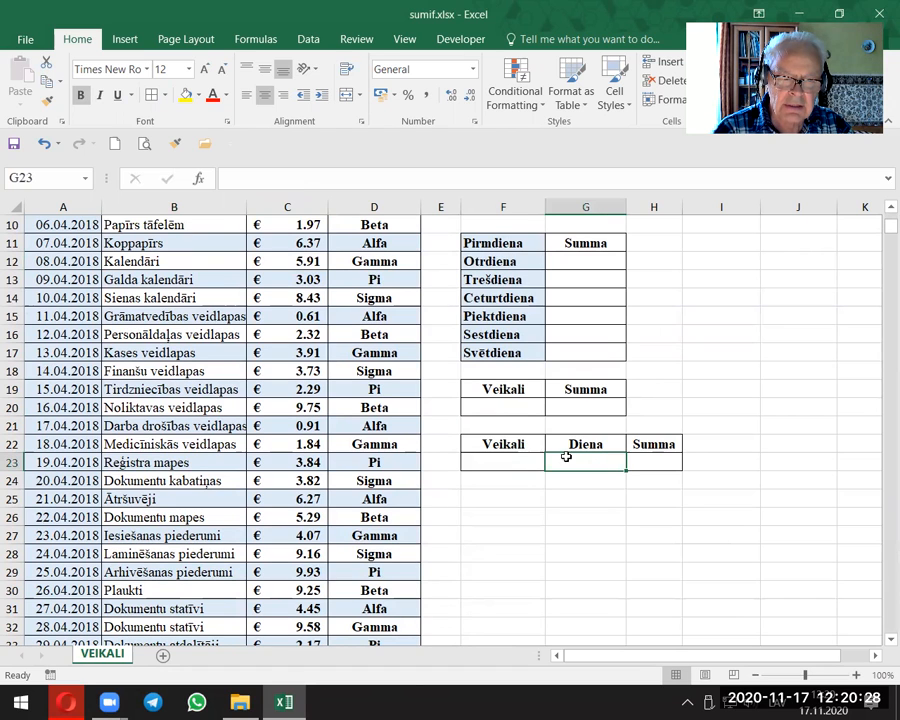
{"action": "left_click", "coordinate": [230, 366]}
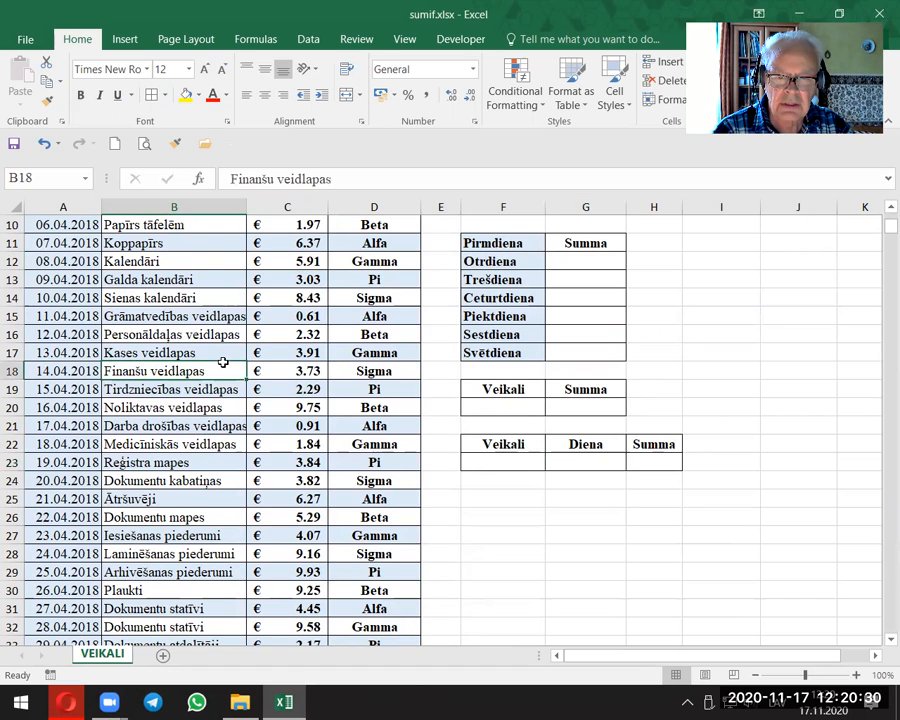
{"action": "scroll", "coordinate": [224, 362], "scroll_direction": "up", "scroll_amount": 3}
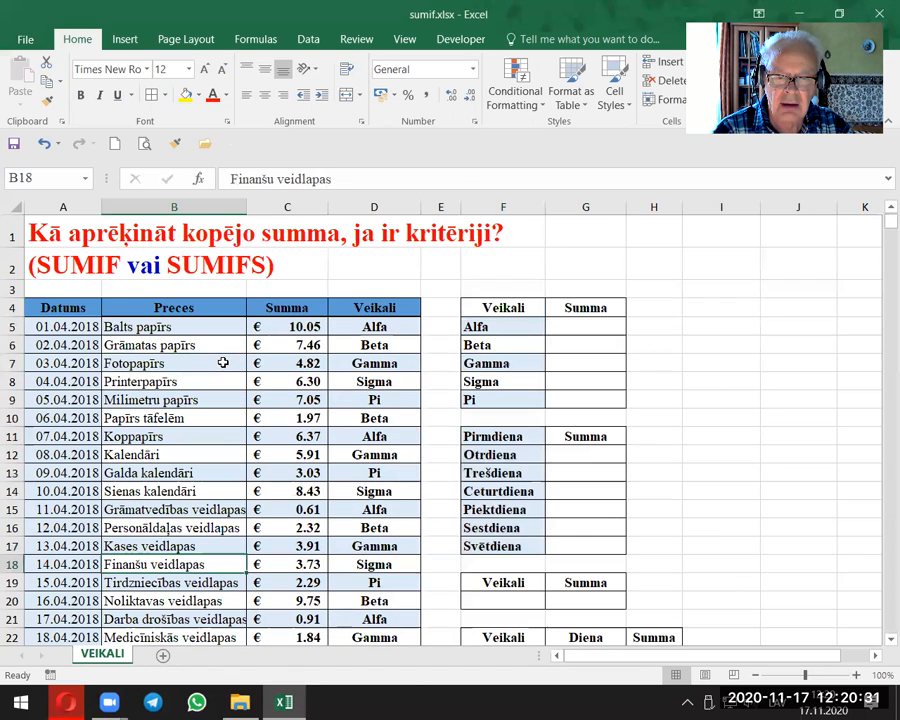
{"action": "left_click", "coordinate": [148, 345]}
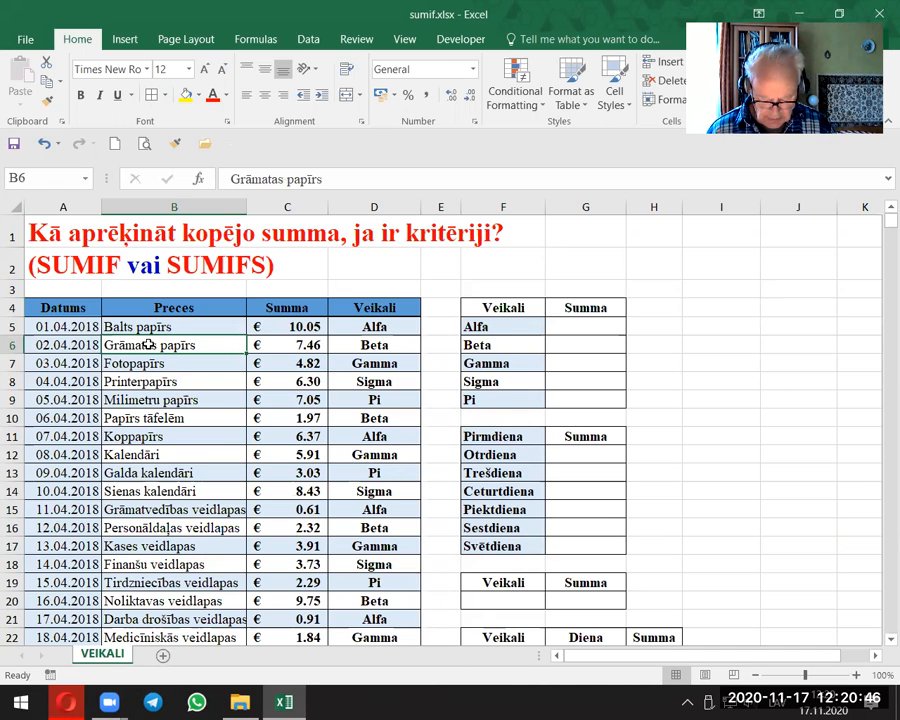
{"action": "type", "text": "T"}
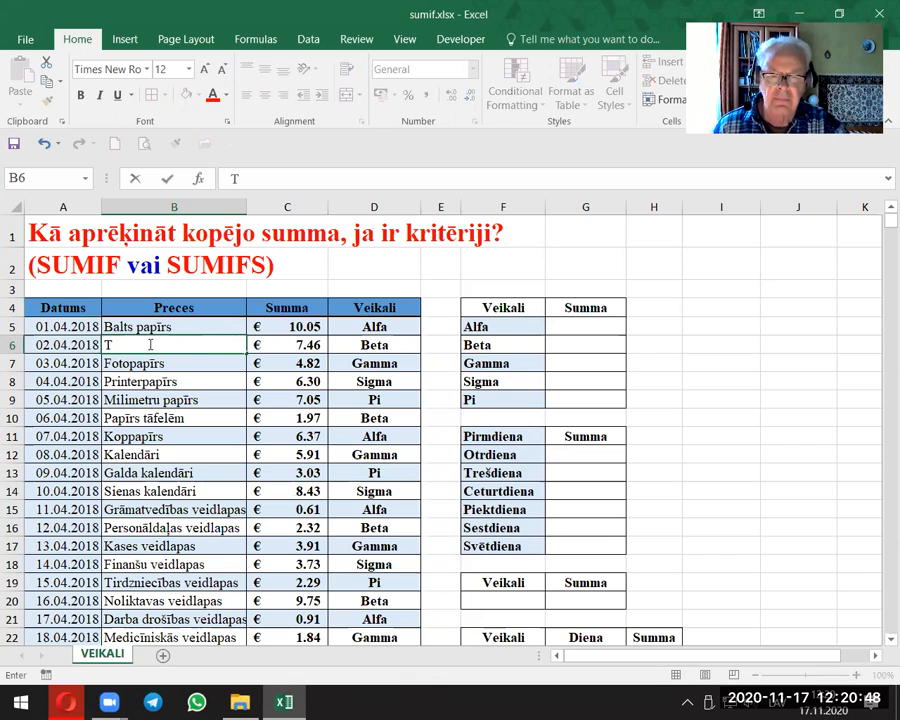
{"action": "key", "text": "Escape"}
Step: Convert the sales list in A4:D641 into an Excel table with headers
{"action": "left_click", "coordinate": [143, 397]}
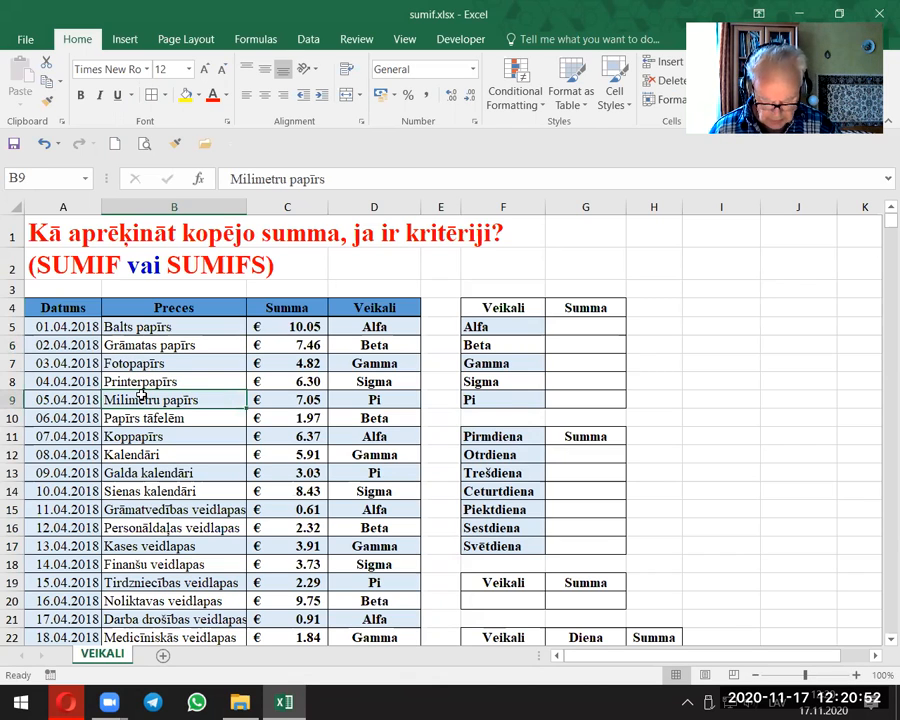
{"action": "key", "text": "ctrl+t"}
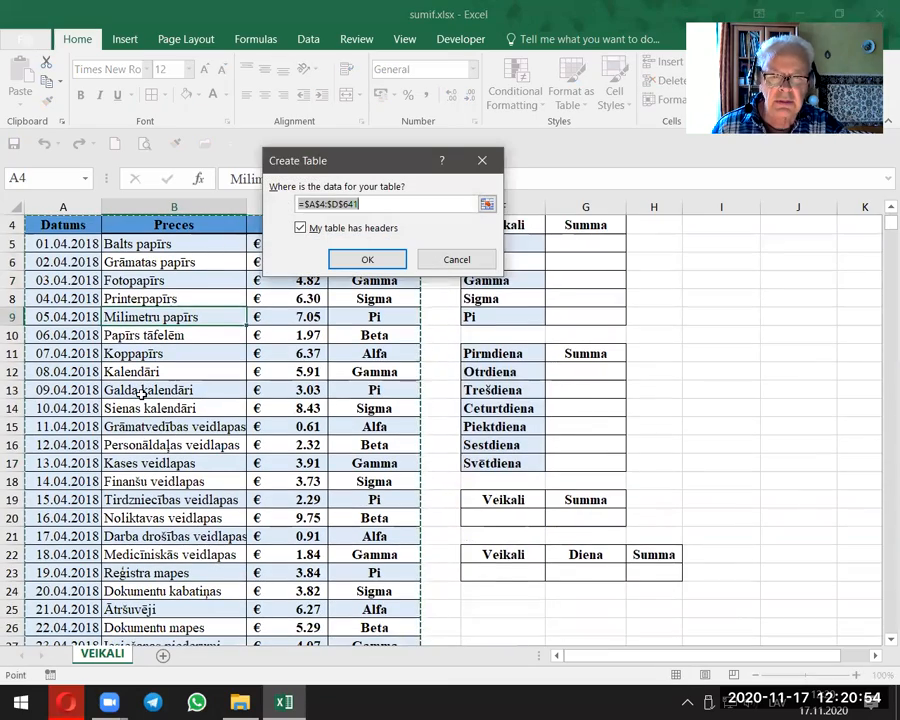
{"action": "scroll", "coordinate": [147, 360], "scroll_direction": "up", "scroll_amount": 1}
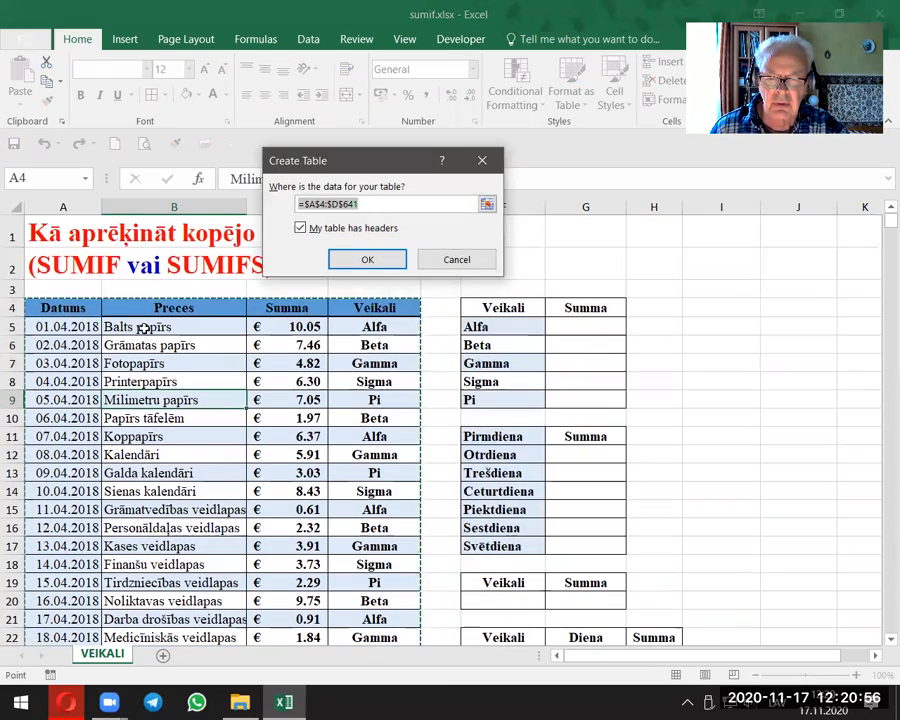
{"action": "left_click", "coordinate": [360, 259]}
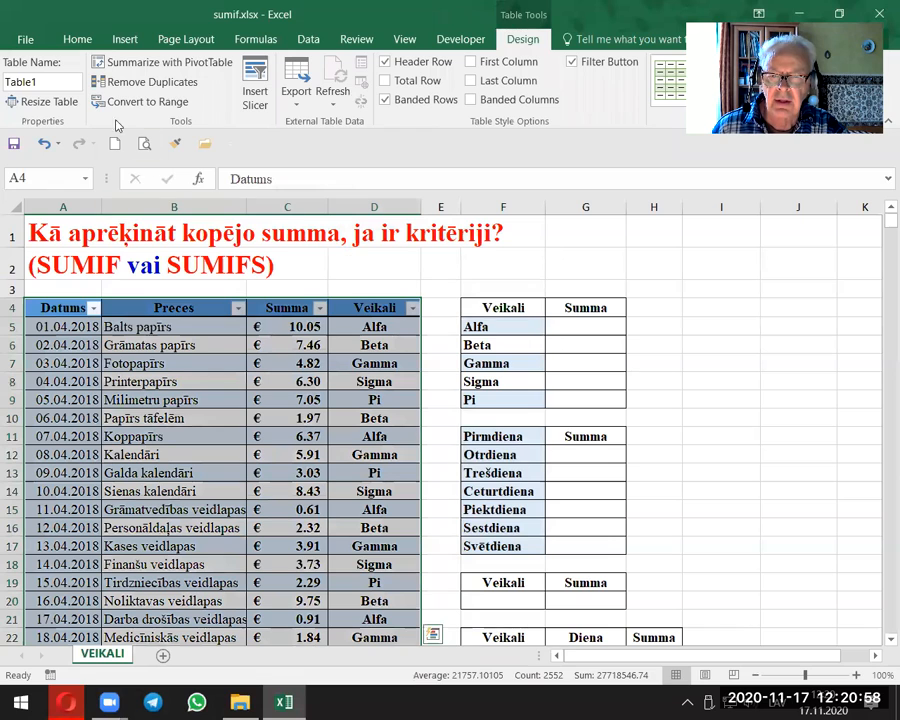
Step: Name the new sales table PRECES
{"action": "double_click", "coordinate": [43, 88]}
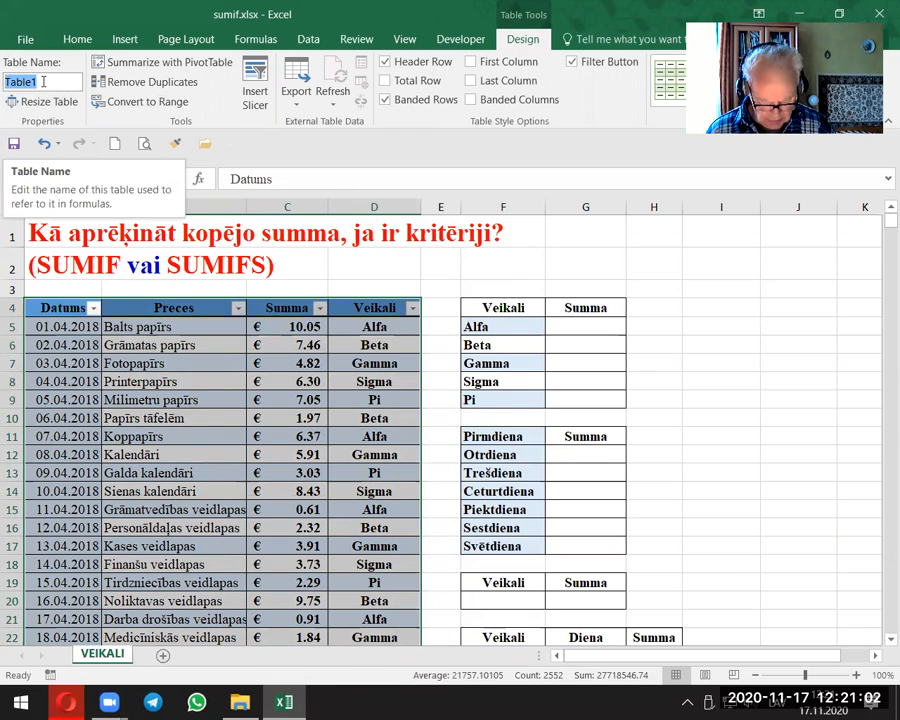
{"action": "type", "text": "PRECES"}
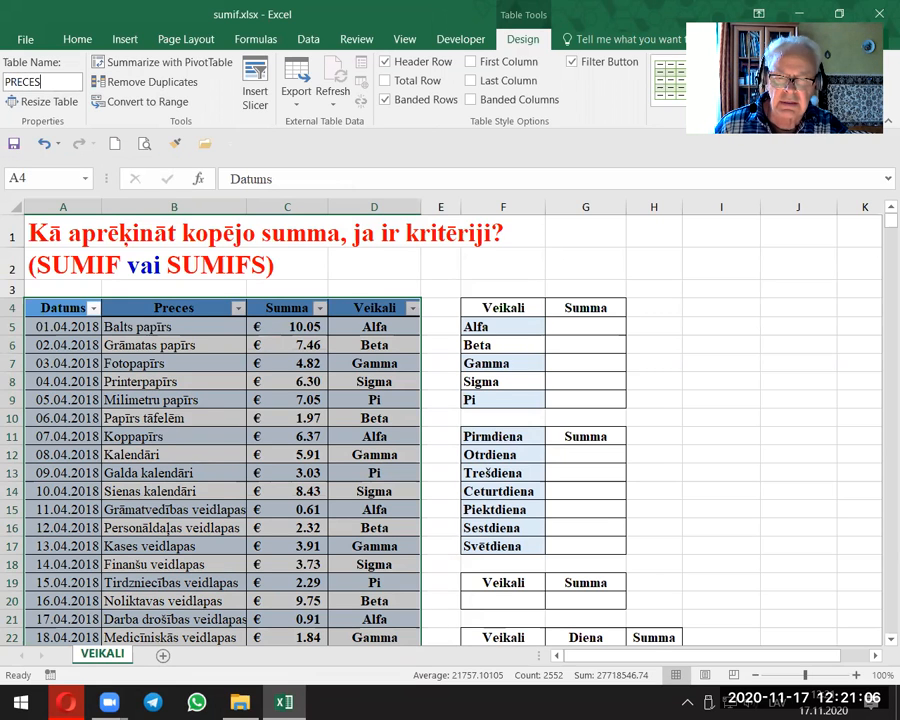
{"action": "left_click", "coordinate": [151, 374]}
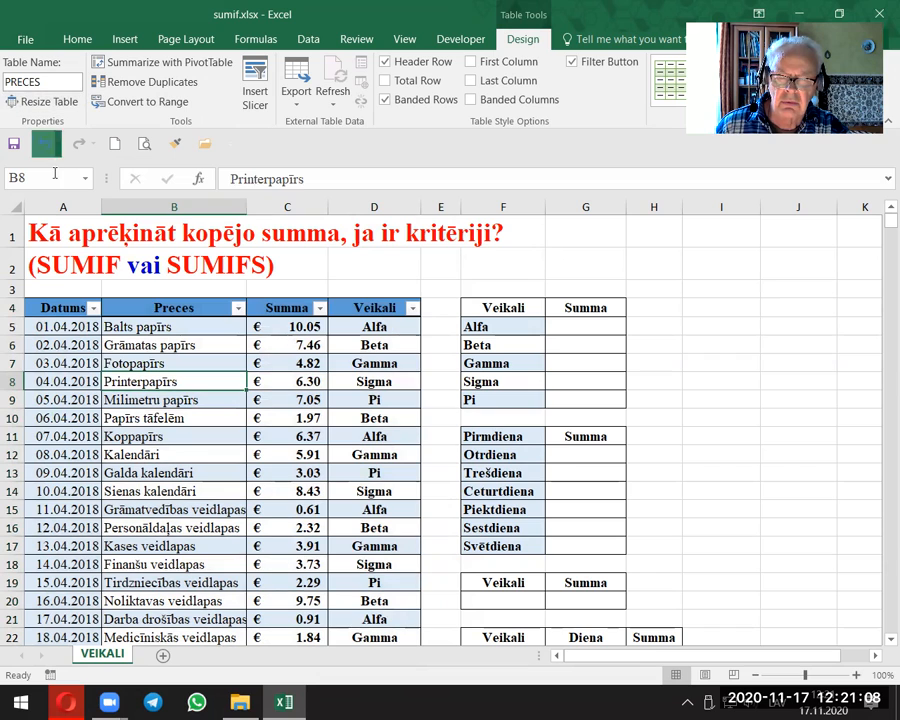
{"action": "left_click", "coordinate": [182, 418]}
Step: Increase the font size of cell G5, the Summa cell for Alfa, to 16
{"action": "left_click", "coordinate": [572, 325]}
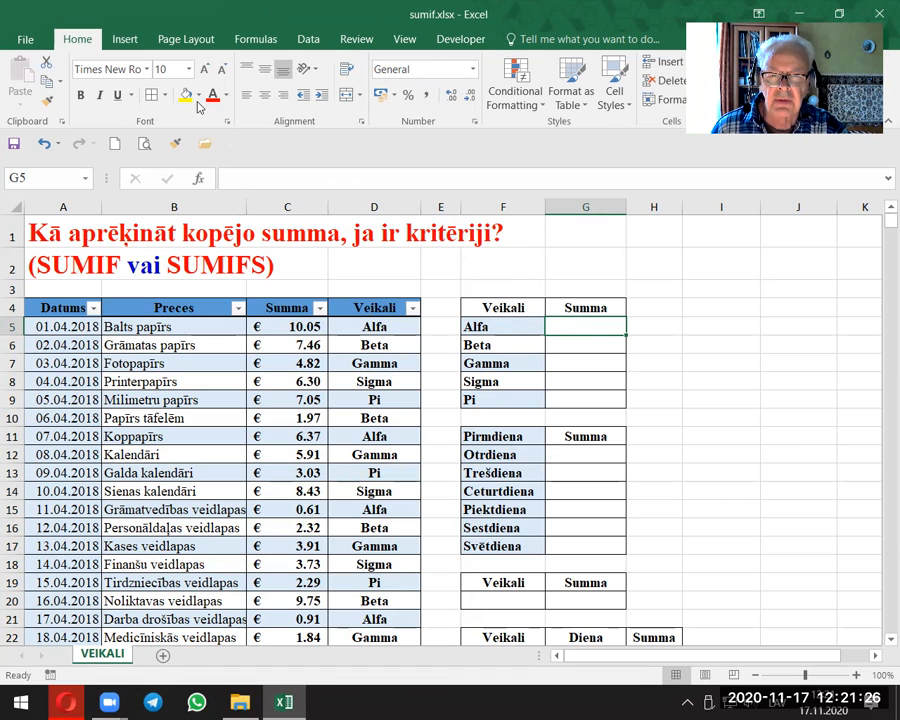
{"action": "left_click", "coordinate": [205, 70]}
{"action": "left_click", "coordinate": [205, 70]}
{"action": "left_click", "coordinate": [205, 70]}
{"action": "left_click", "coordinate": [205, 70]}
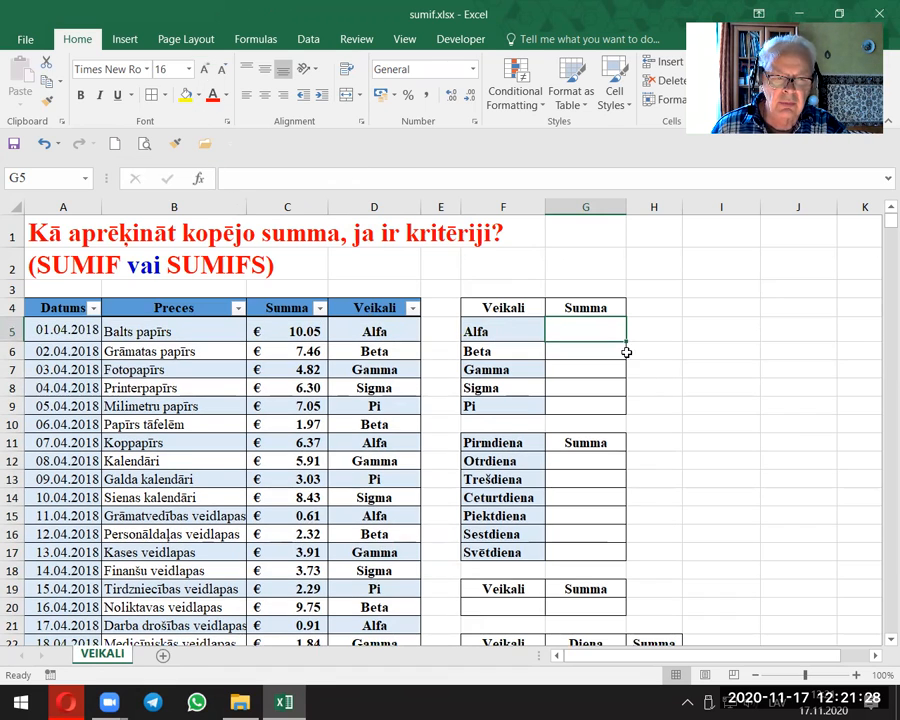
Step: Start a SUMIF formula in G5, the Summa cell for Alfa, with PRECES[Veikali] as the criteria range
{"action": "left_click", "coordinate": [875, 655]}
{"action": "left_click", "coordinate": [875, 655]}
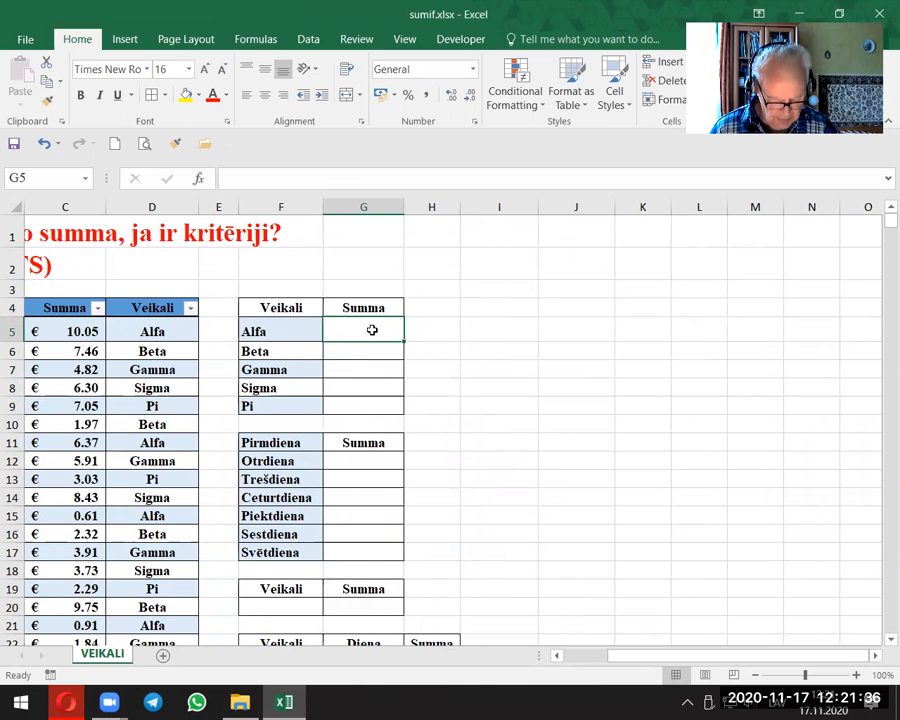
{"action": "type", "text": "="}
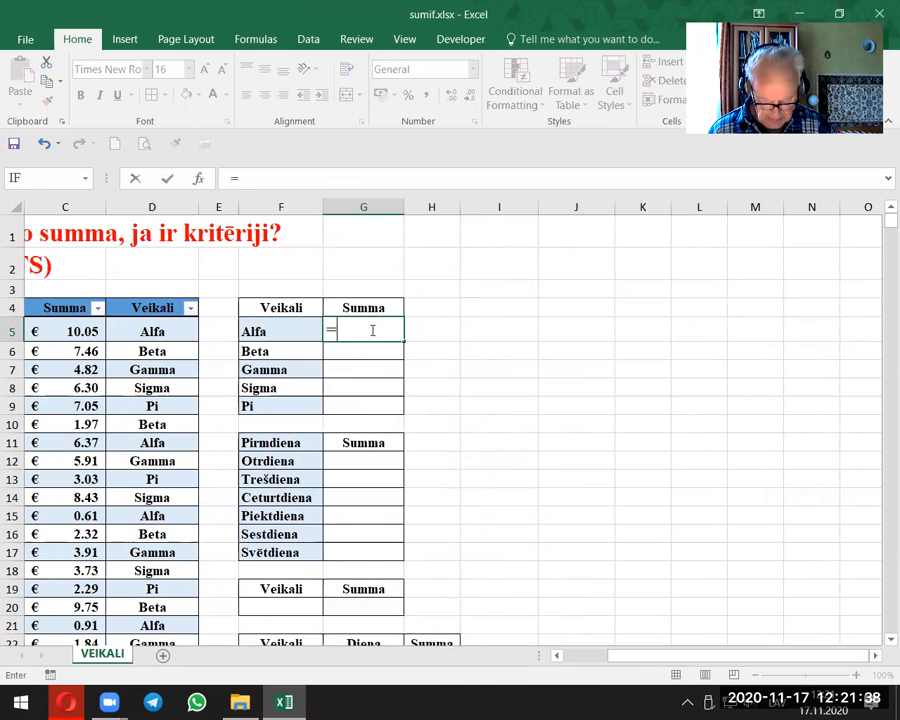
{"action": "type", "text": "sum"}
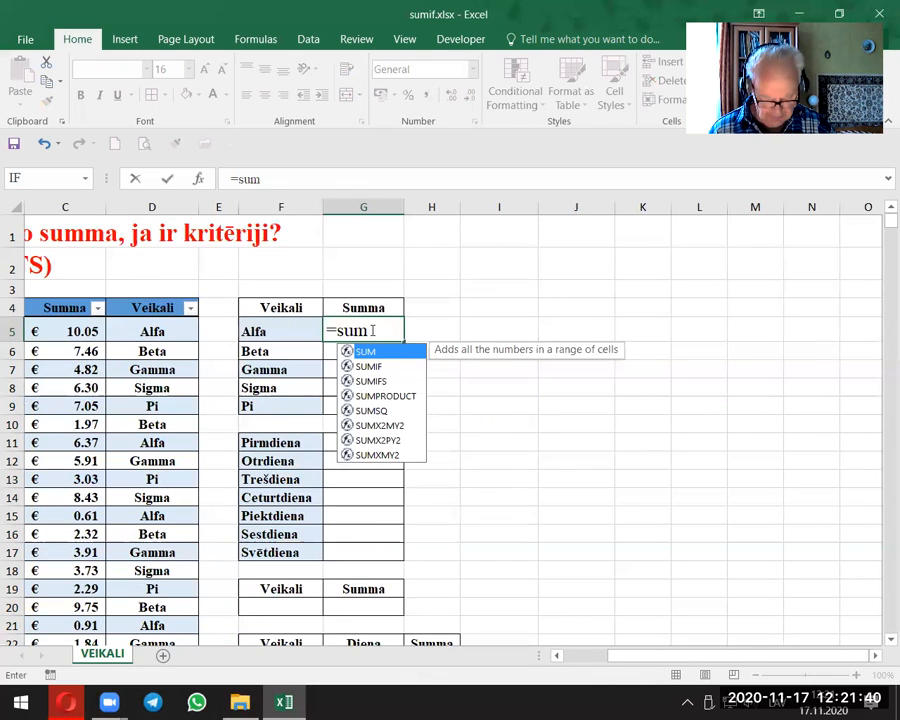
{"action": "type", "text": "if("}
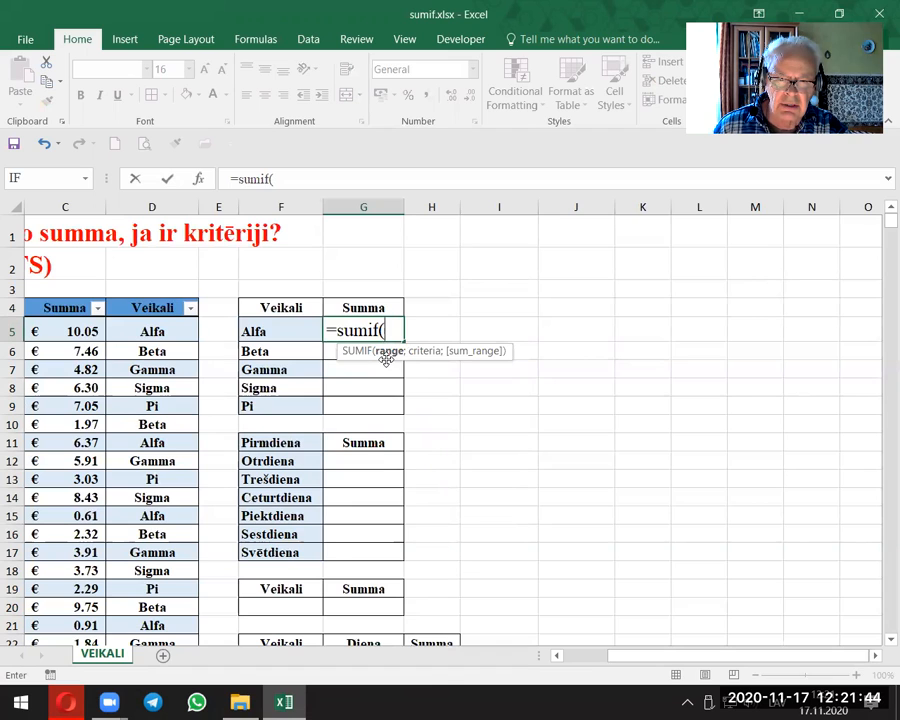
{"action": "type", "text": "PRECES"}
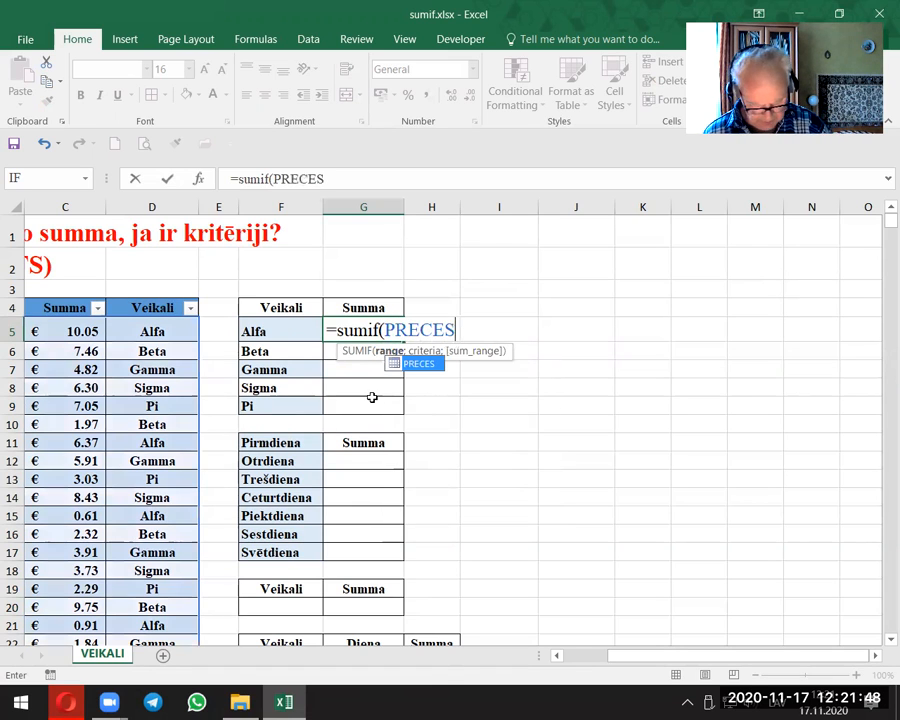
{"action": "type", "text": "["}
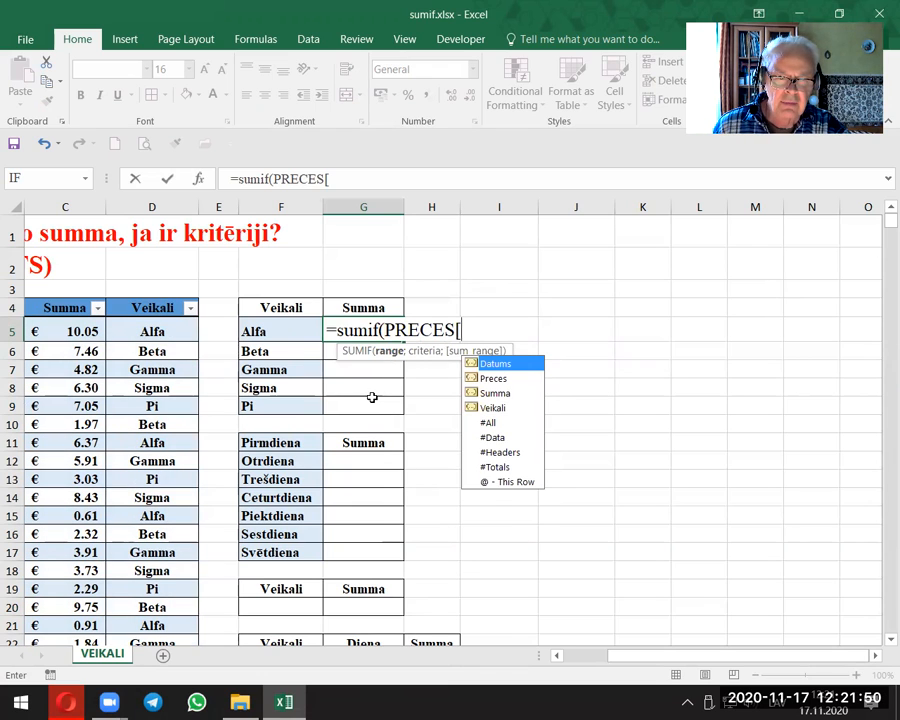
{"action": "double_click", "coordinate": [500, 411]}
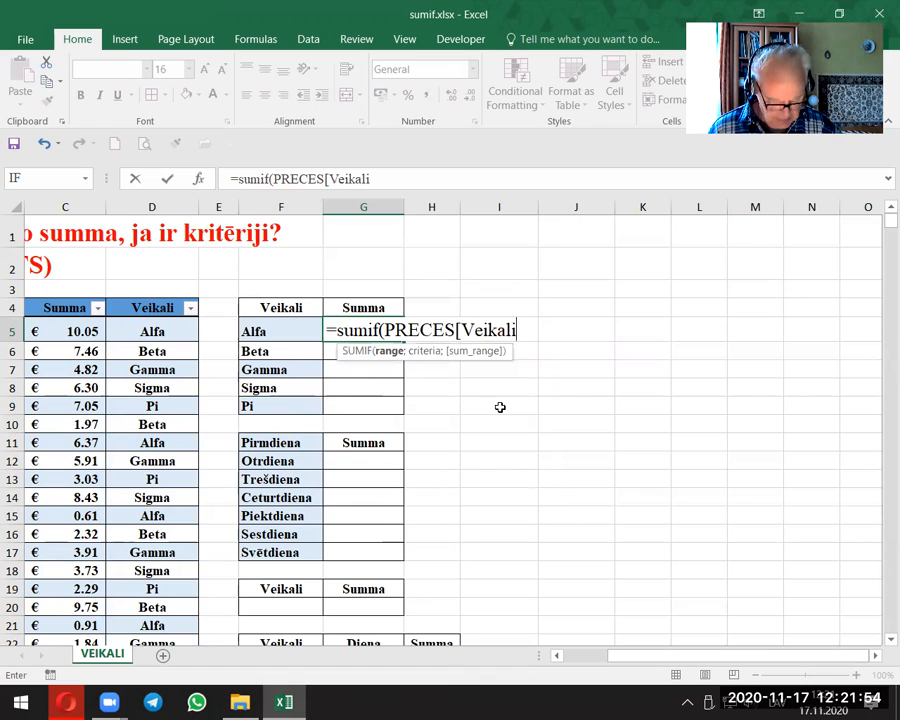
{"action": "type", "text": "];"}
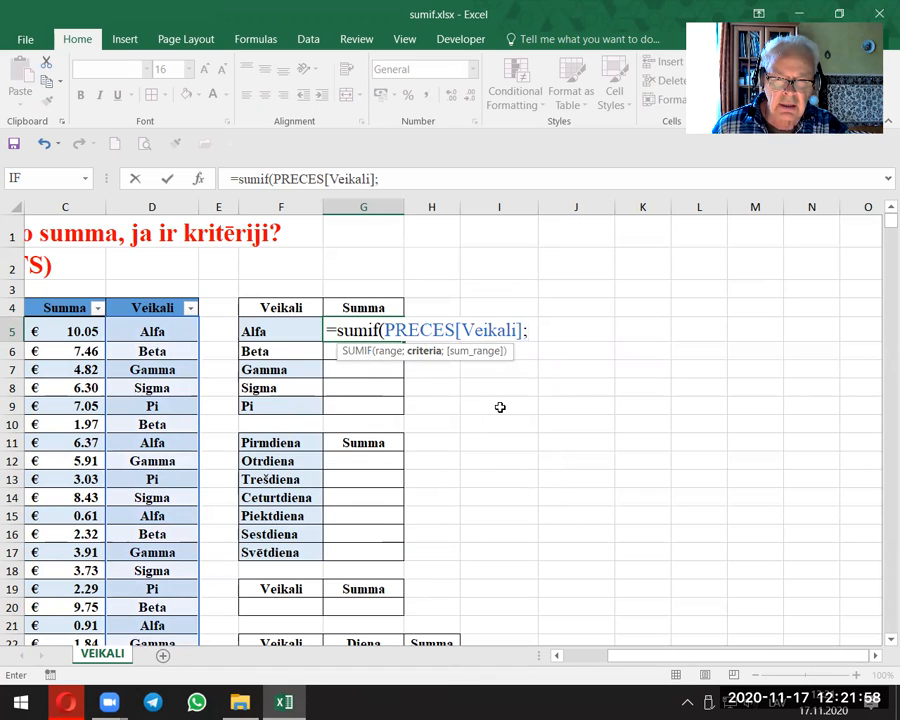
Step: Complete the SUMIF formula in G5 with F5 as the criterion and PRECES[Summa] as the sum range
{"action": "left_click", "coordinate": [284, 326]}
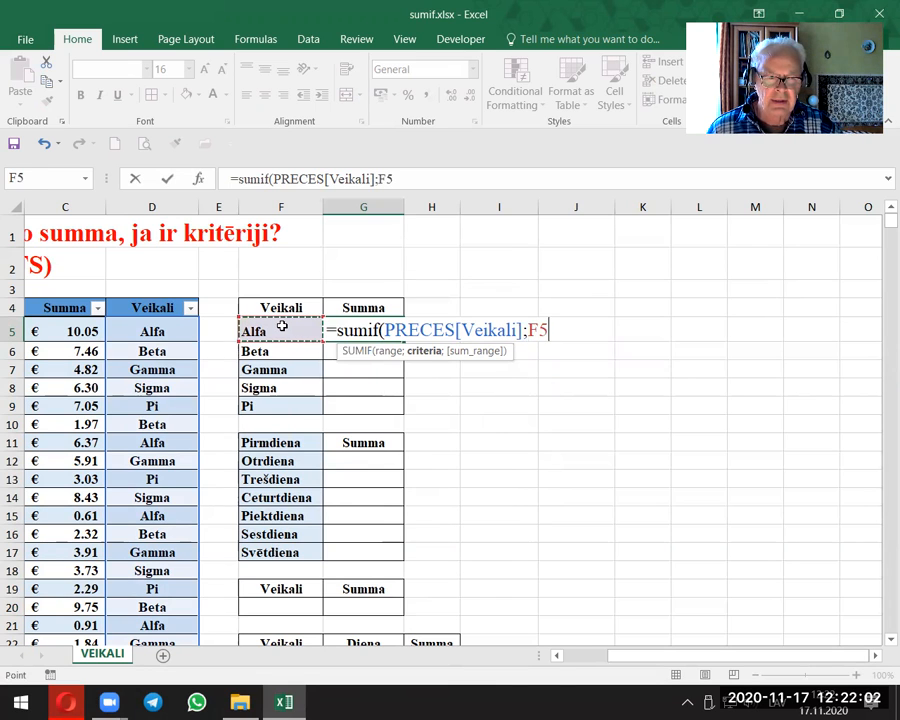
{"action": "type", "text": ";"}
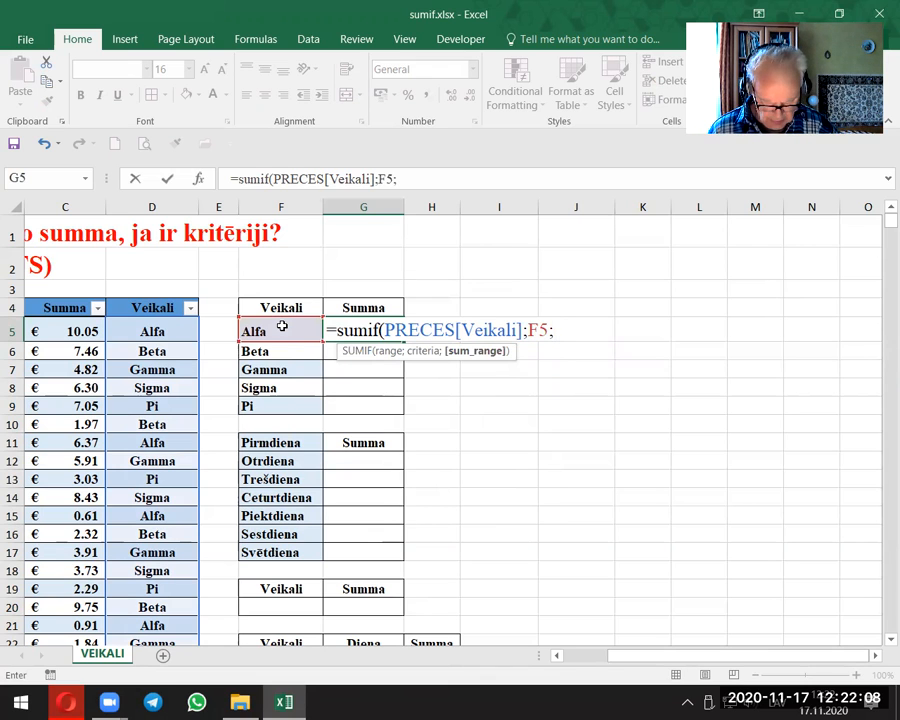
{"action": "type", "text": "P"}
{"action": "type", "text": "reces["}
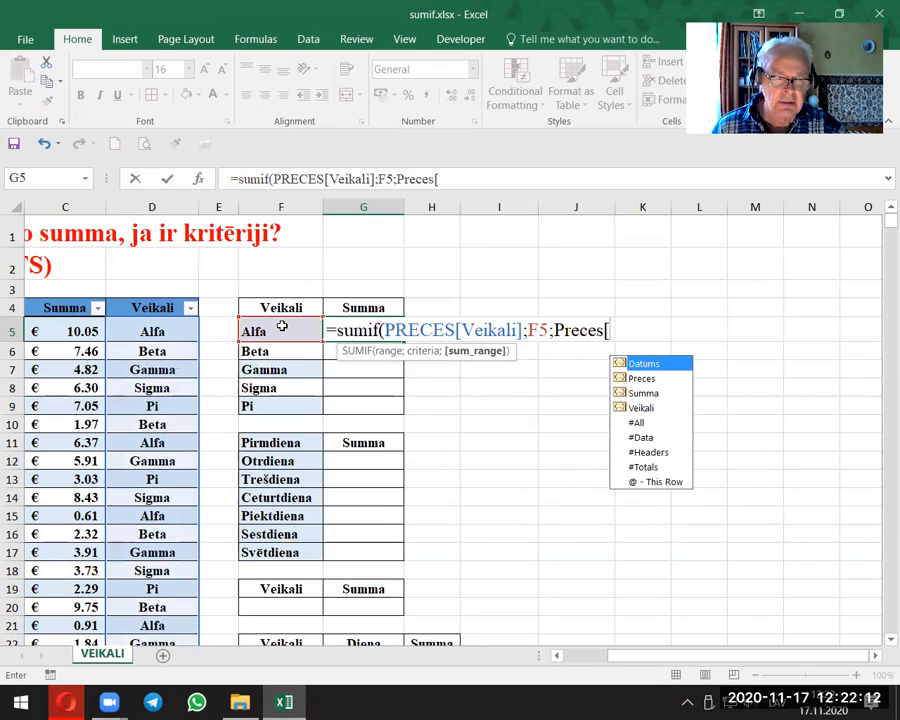
{"action": "double_click", "coordinate": [643, 393]}
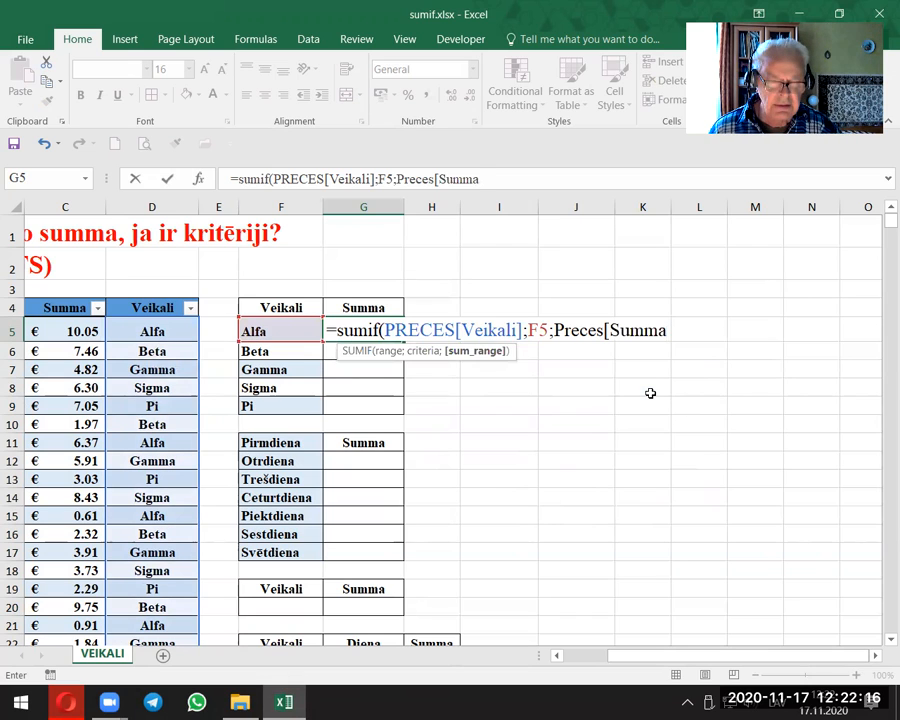
{"action": "type", "text": ")"}
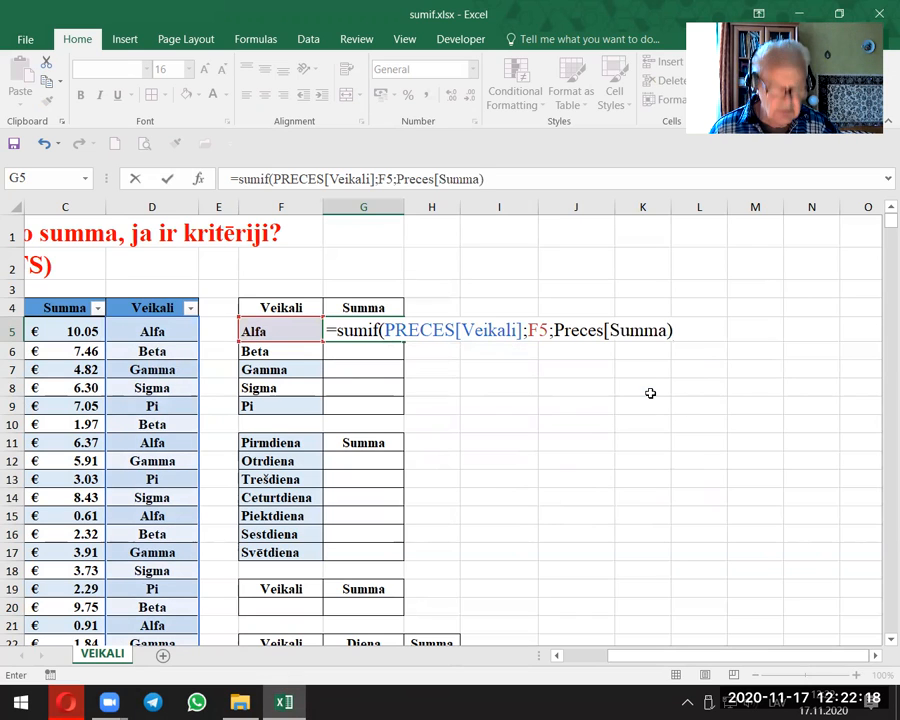
{"action": "key", "text": "BackSpace"}
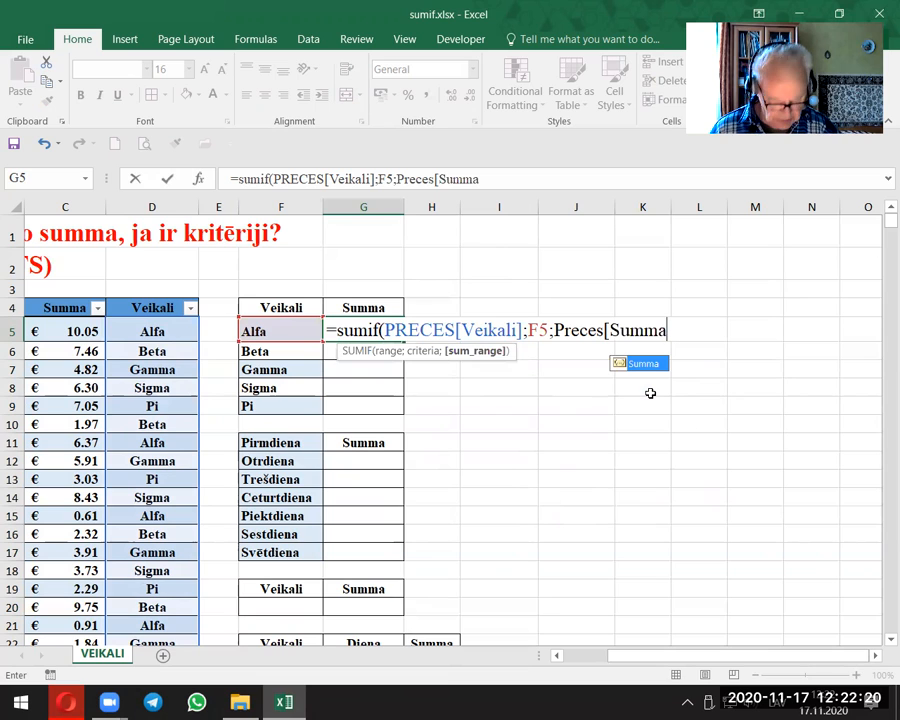
{"action": "type", "text": "])"}
{"action": "key", "text": "Return"}
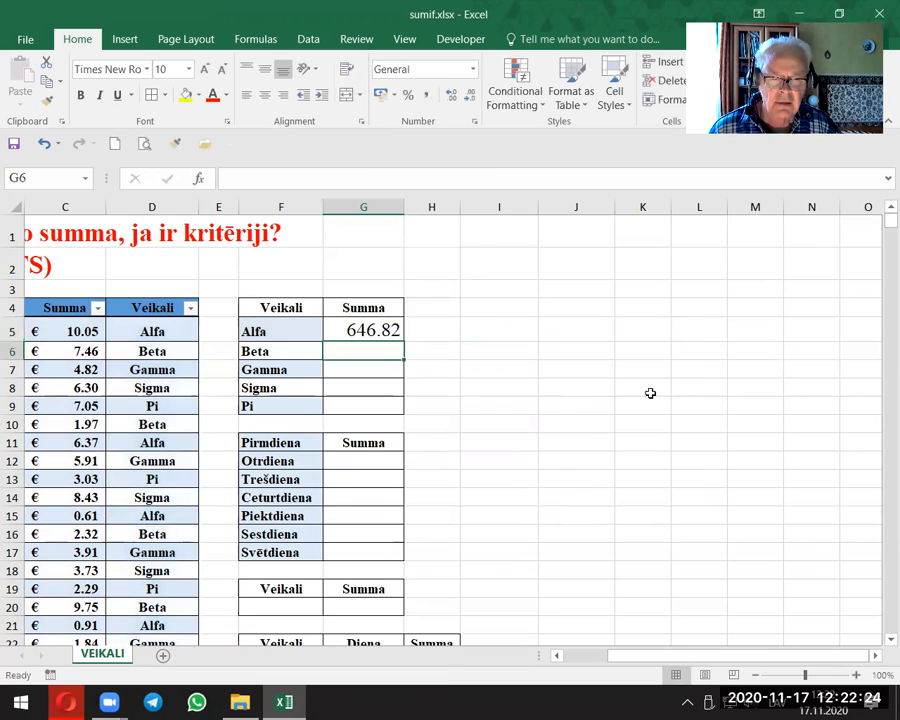
Step: Copy the SUMIF formula from G5 down to G9 for the other stores and make the sums bold
{"action": "left_click", "coordinate": [378, 332]}
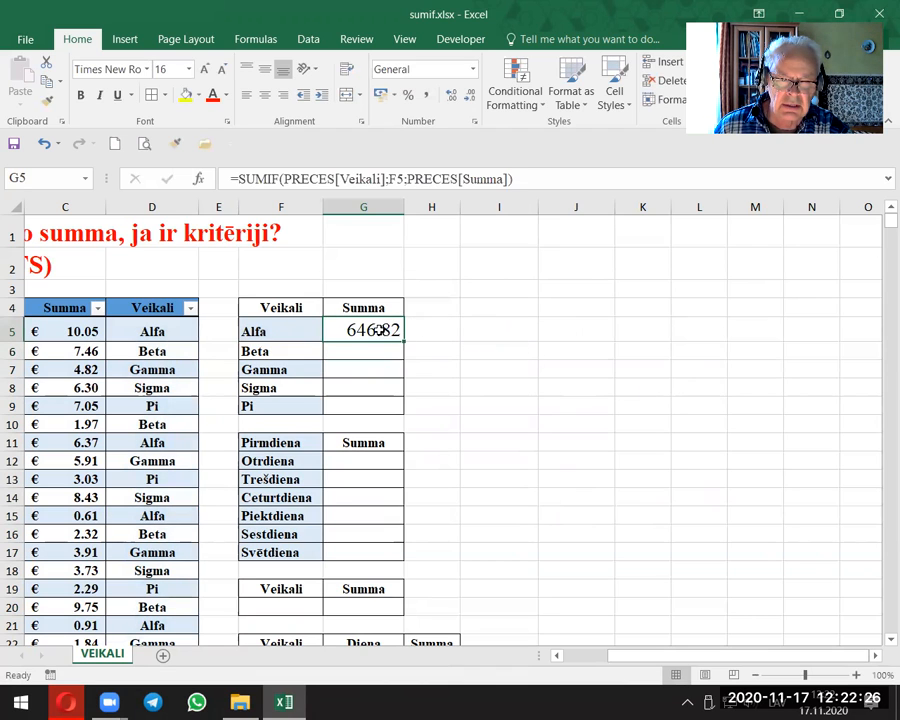
{"action": "left_click_drag", "start_coordinate": [403, 341], "coordinate": [431, 384]}
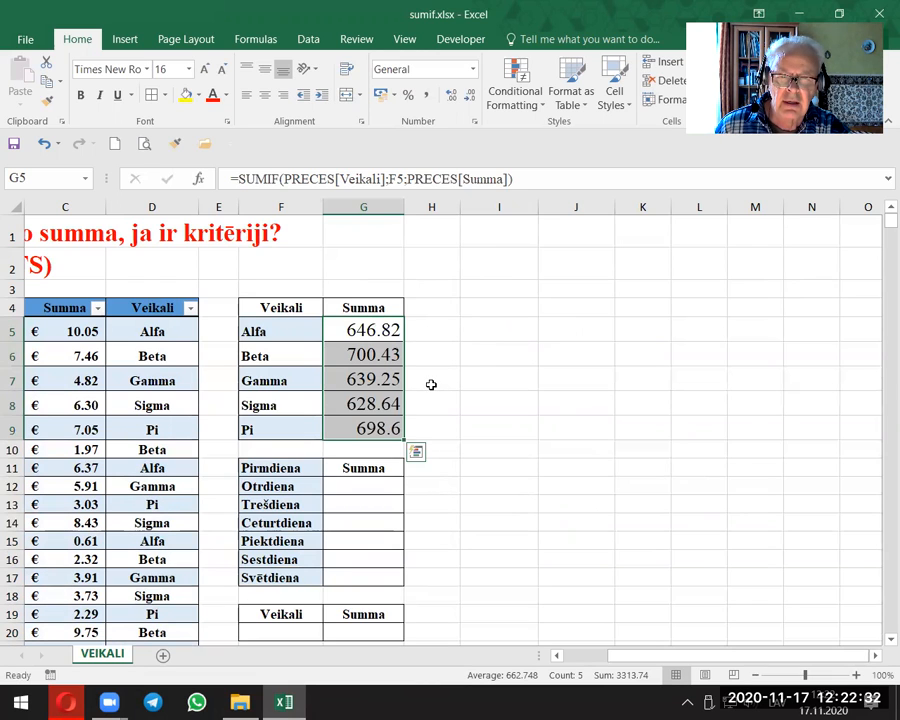
{"action": "left_click", "coordinate": [80, 94]}
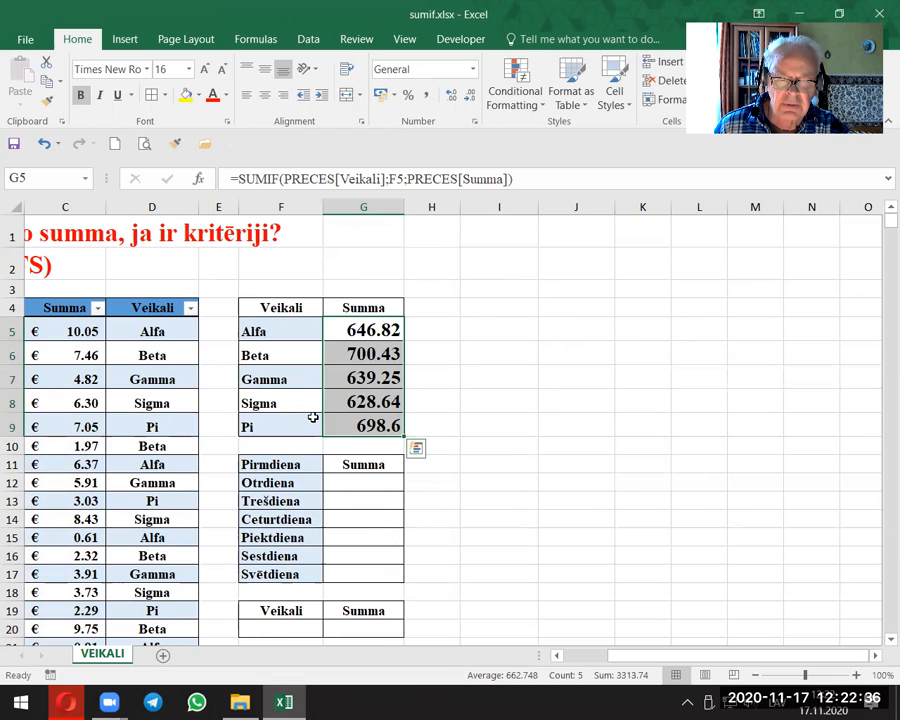
{"action": "left_click", "coordinate": [508, 430]}
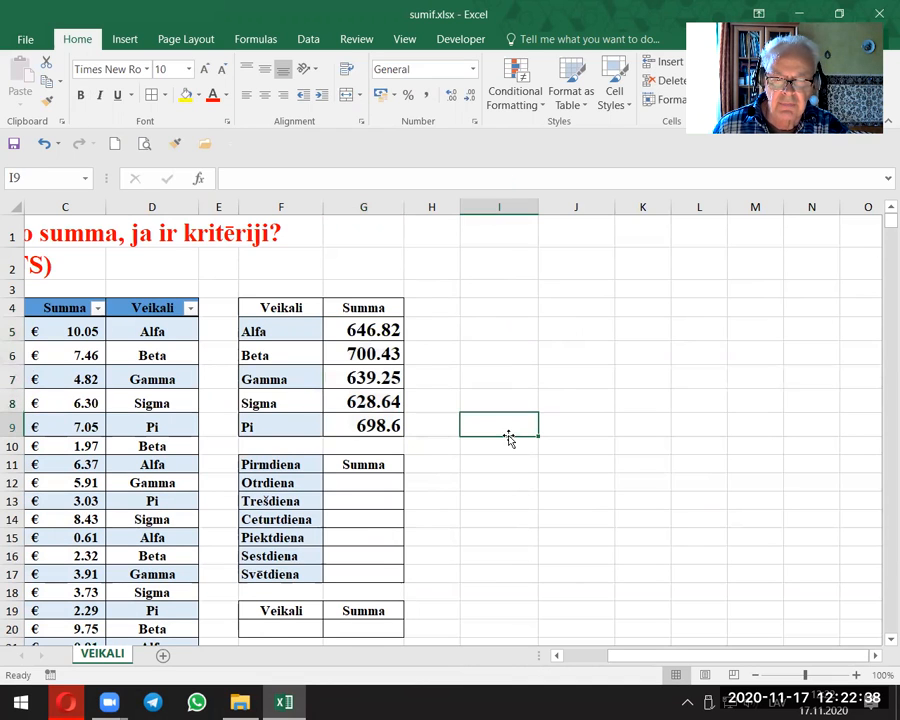
Step: Insert a new column between Datums and Preces in the sales table
{"action": "left_click_drag", "start_coordinate": [670, 663], "coordinate": [650, 662]}
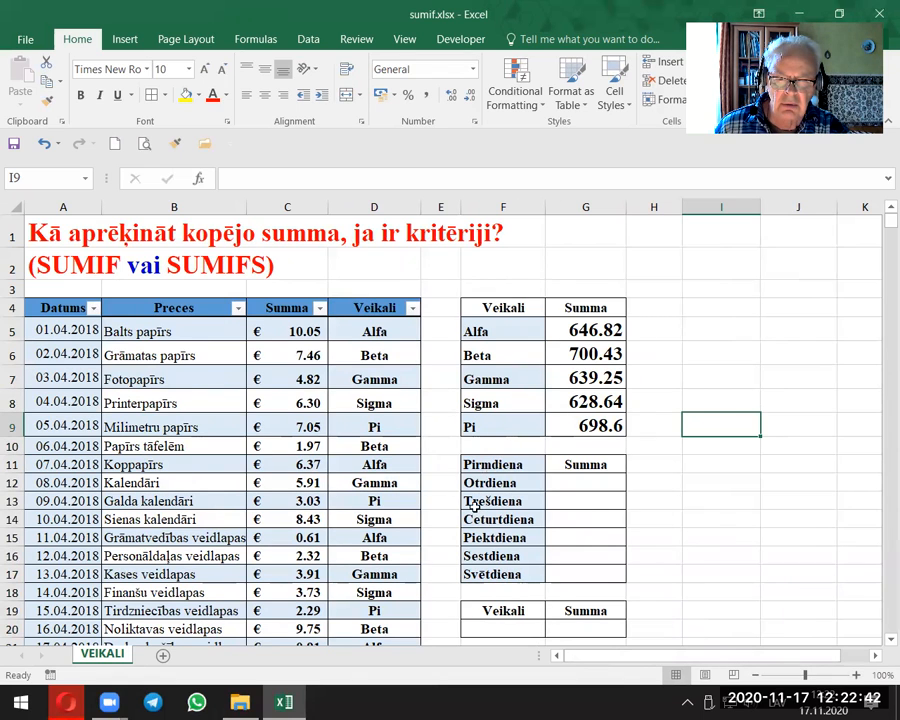
{"action": "left_click", "coordinate": [182, 372]}
{"action": "left_click_drag", "start_coordinate": [66, 326], "coordinate": [66, 538]}
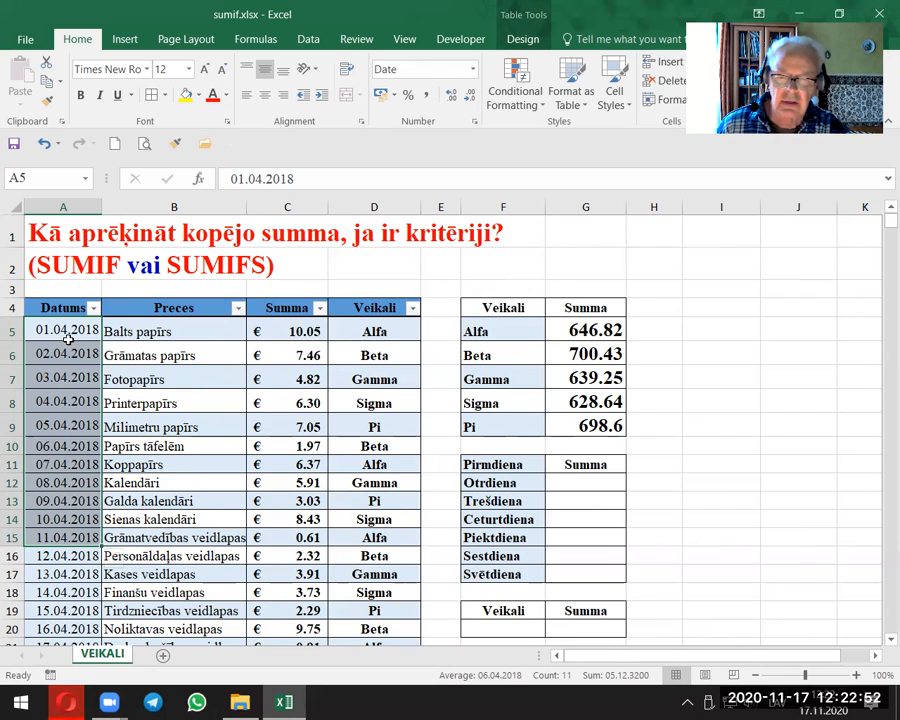
{"action": "left_click", "coordinate": [186, 398]}
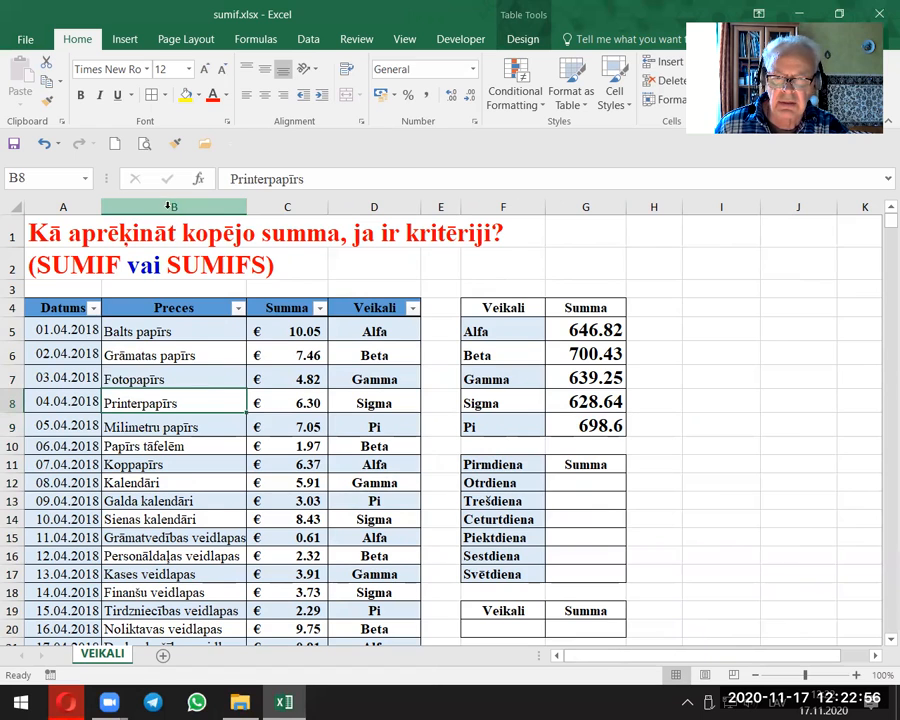
{"action": "right_click", "coordinate": [172, 208]}
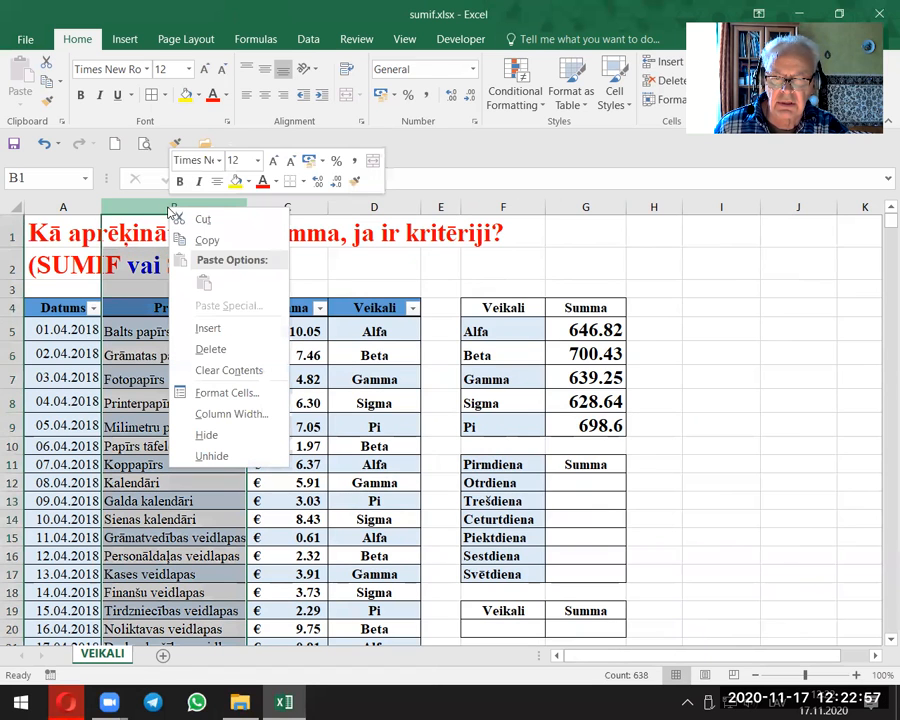
{"action": "left_click", "coordinate": [200, 330]}
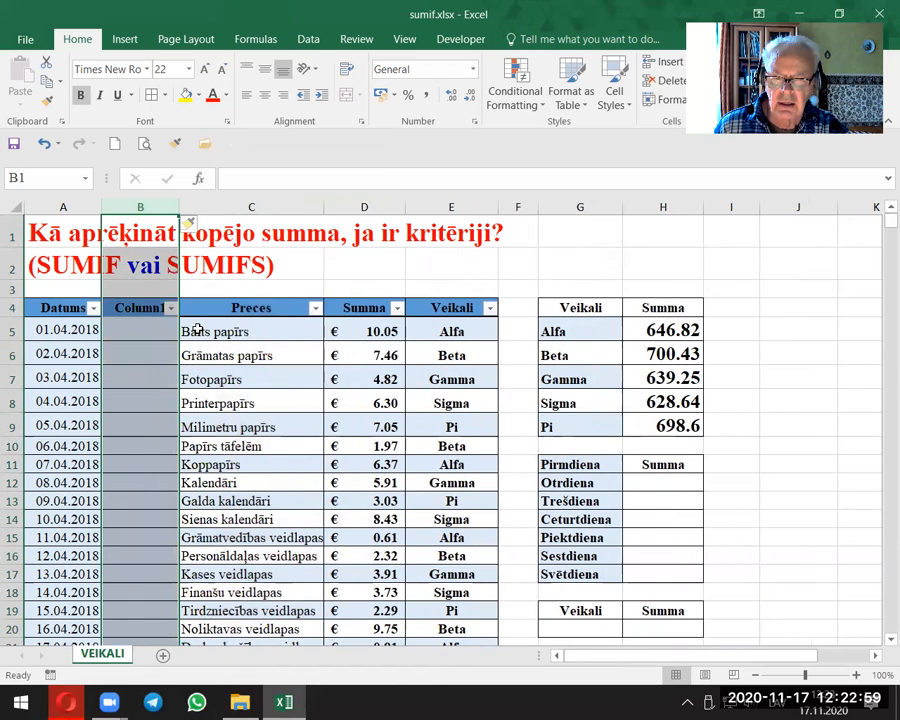
Step: Rename the header of the new column in B4 to Diena
{"action": "left_click", "coordinate": [138, 308]}
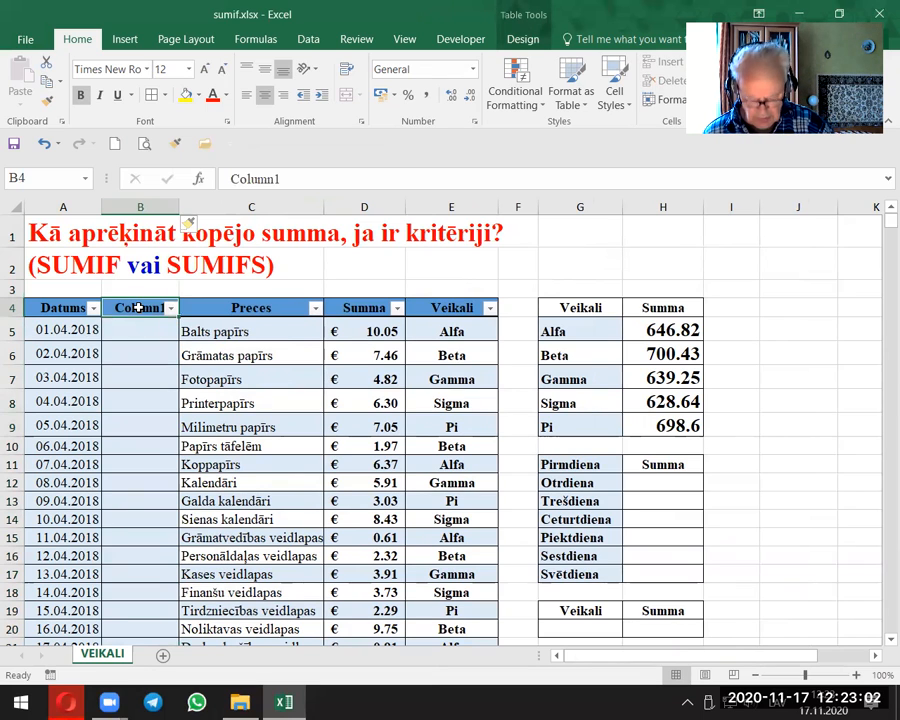
{"action": "type", "text": "Die"}
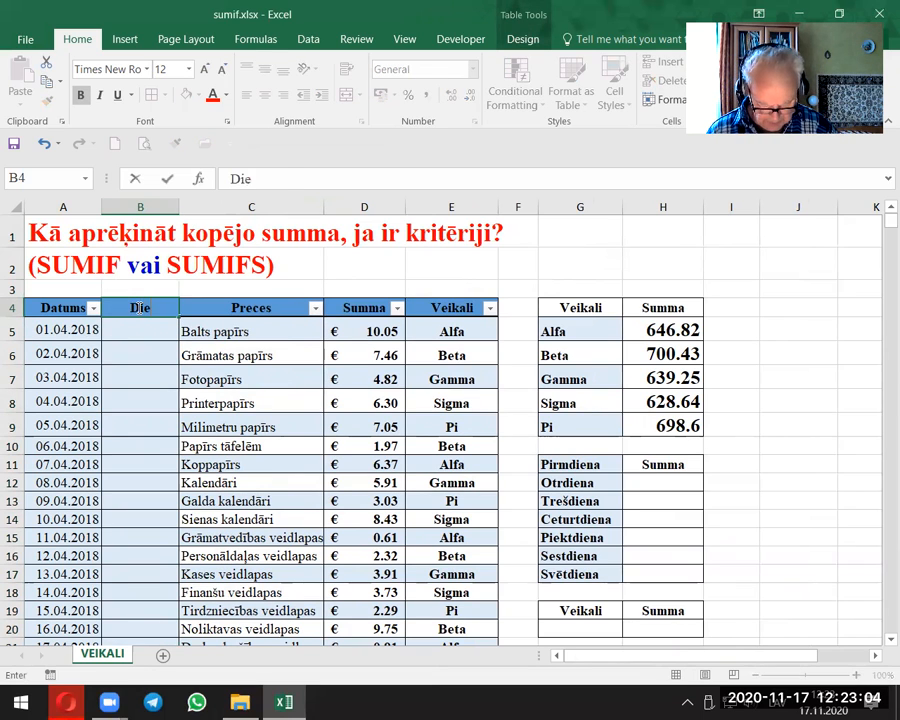
{"action": "type", "text": "na"}
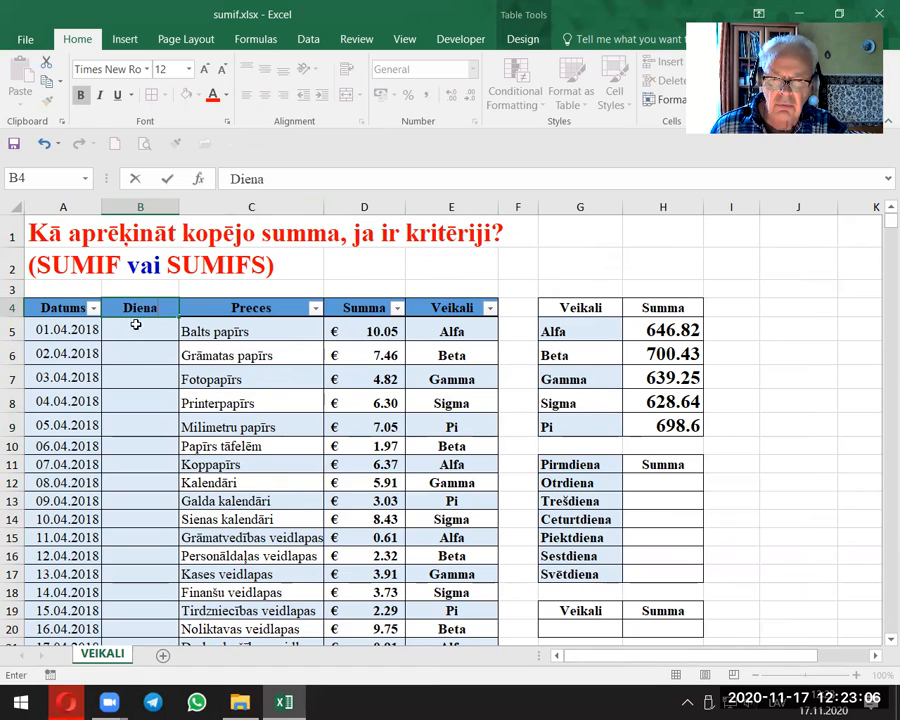
{"action": "left_click", "coordinate": [149, 371]}
{"action": "left_click", "coordinate": [134, 323]}
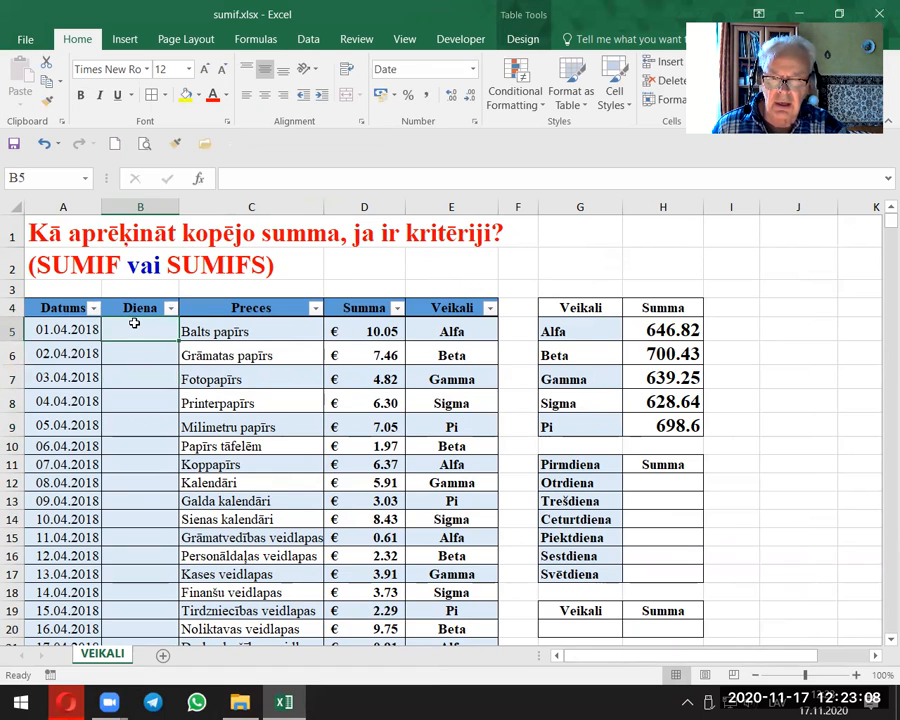
{"action": "type", "text": "="}
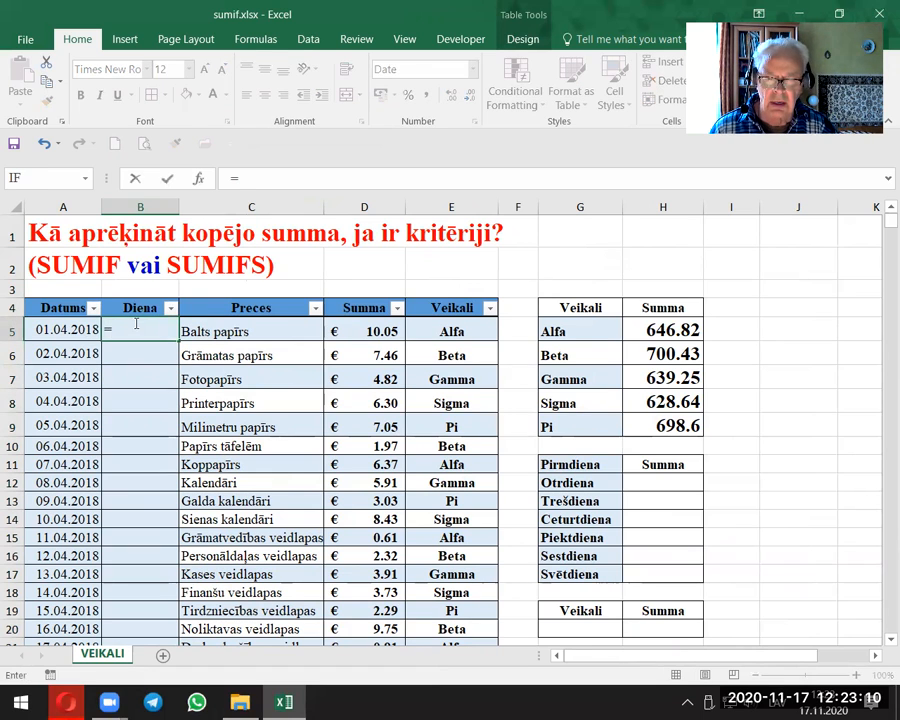
{"action": "type", "text": "TEXT"}
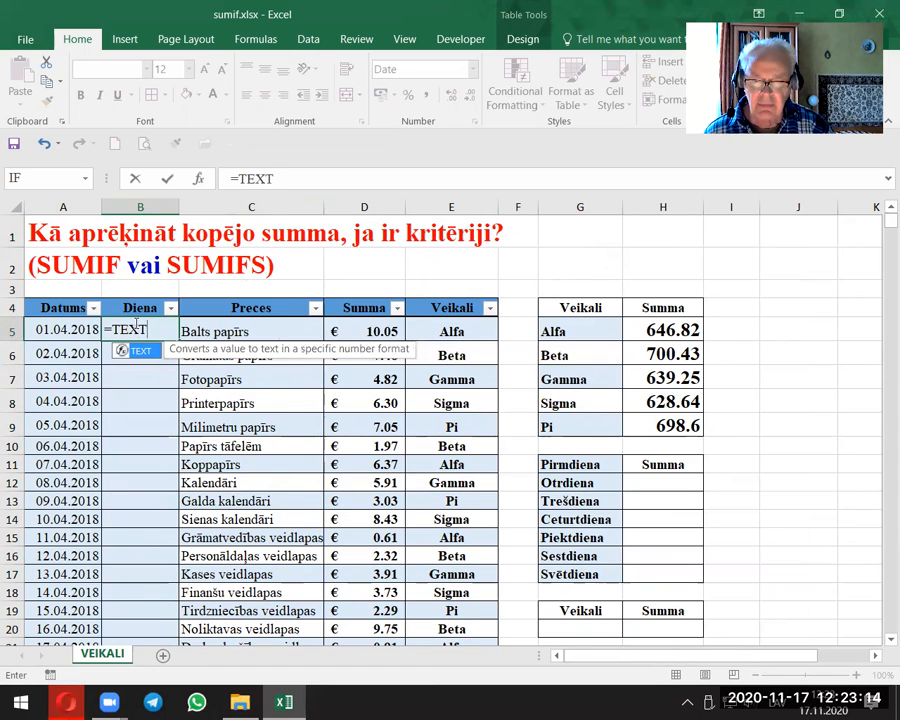
{"action": "type", "text": "([@Datums"}
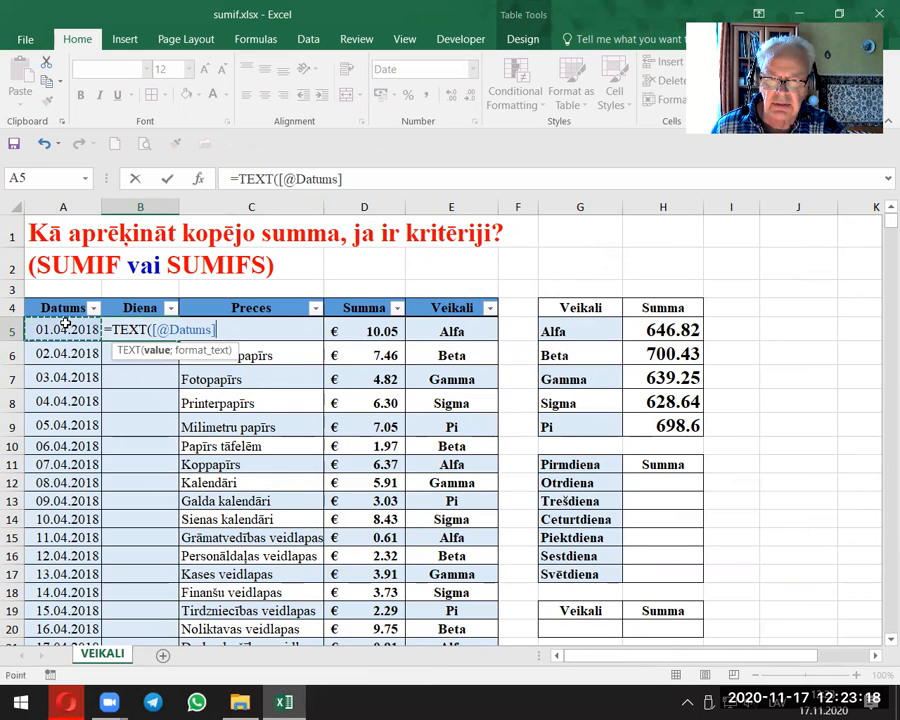
{"action": "left_click", "coordinate": [64, 326]}
{"action": "type", "text": ";"}
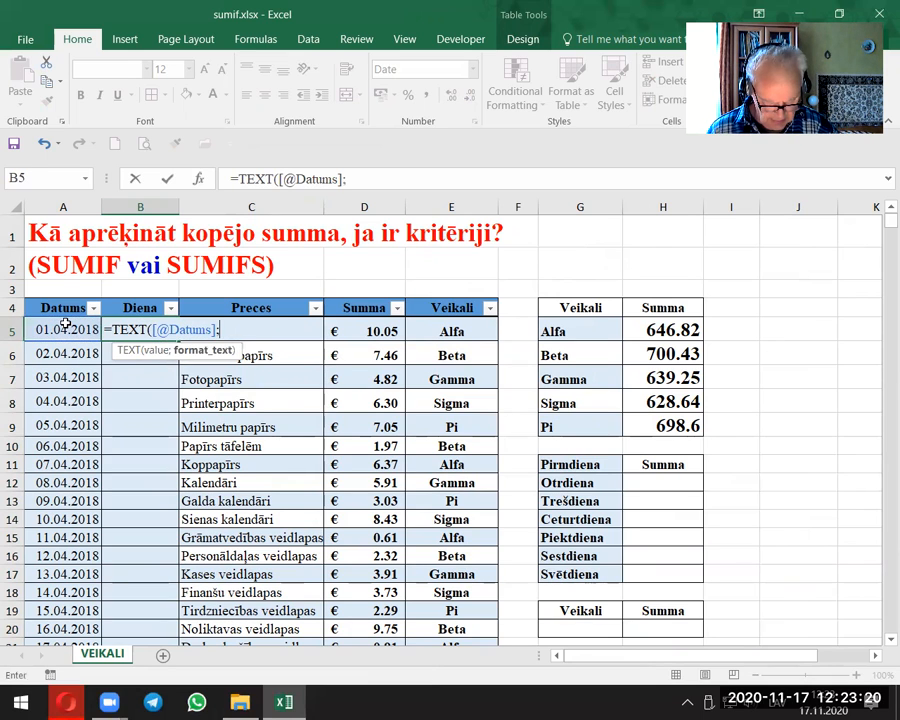
{"action": "type", "text": "\""}
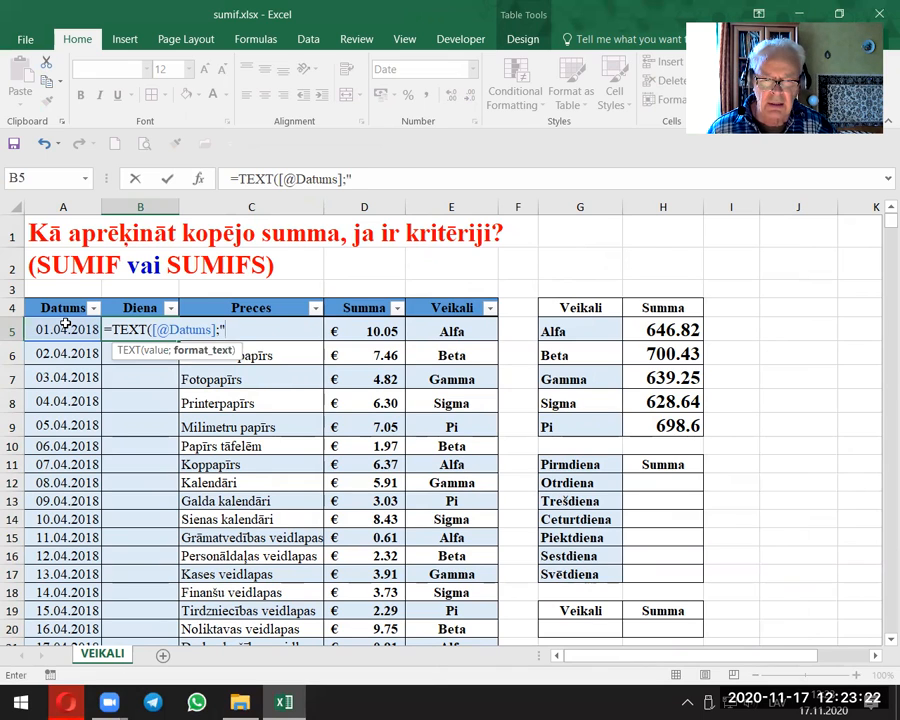
{"action": "type", "text": "dddd"}
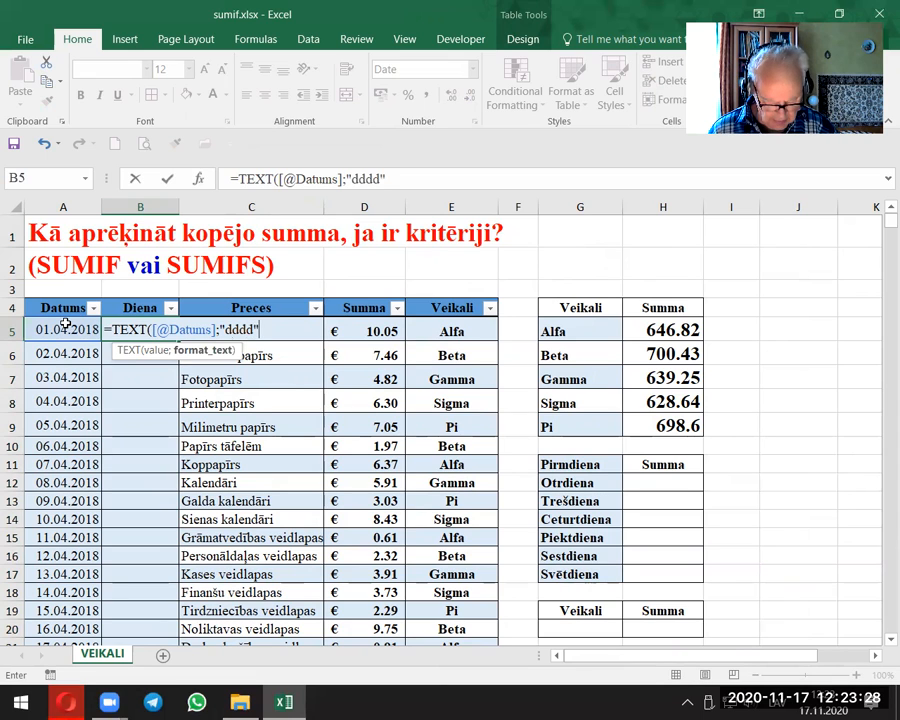
{"action": "type", "text": "\")"}
{"action": "key", "text": "Return"}
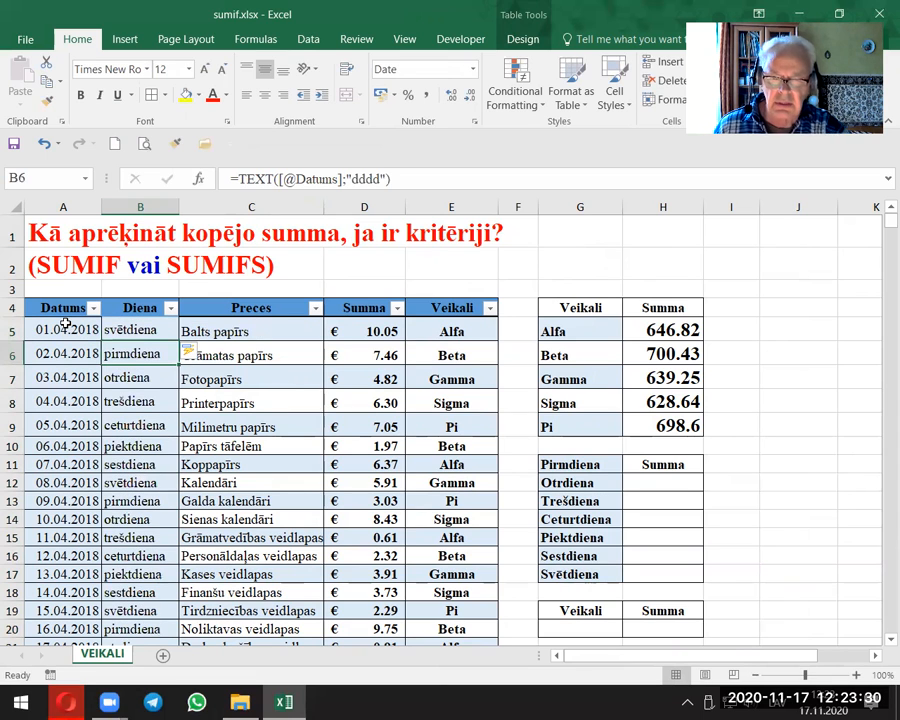
Step: Move the Summa header of the weekday table from H11 up to H10
{"action": "left_click", "coordinate": [117, 333]}
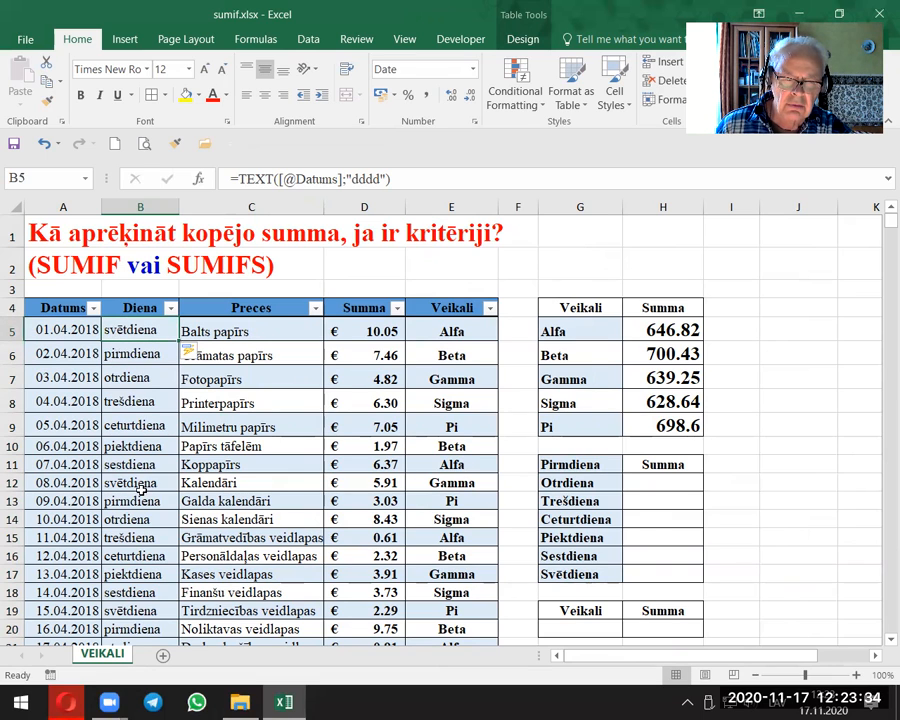
{"action": "left_click", "coordinate": [660, 467]}
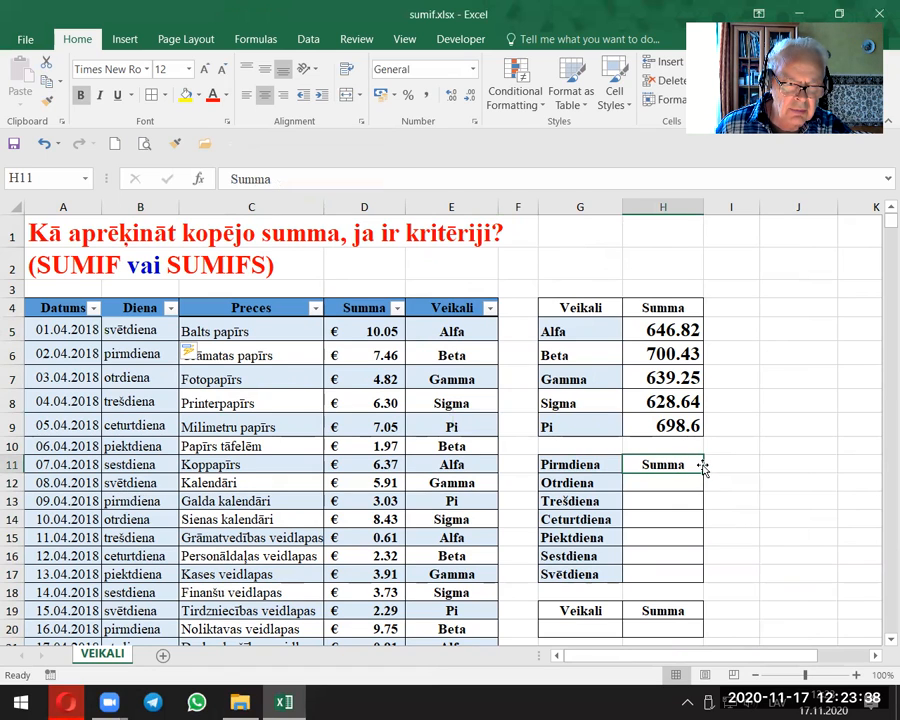
{"action": "left_click_drag", "start_coordinate": [704, 467], "coordinate": [701, 457]}
{"action": "left_click", "coordinate": [685, 495]}
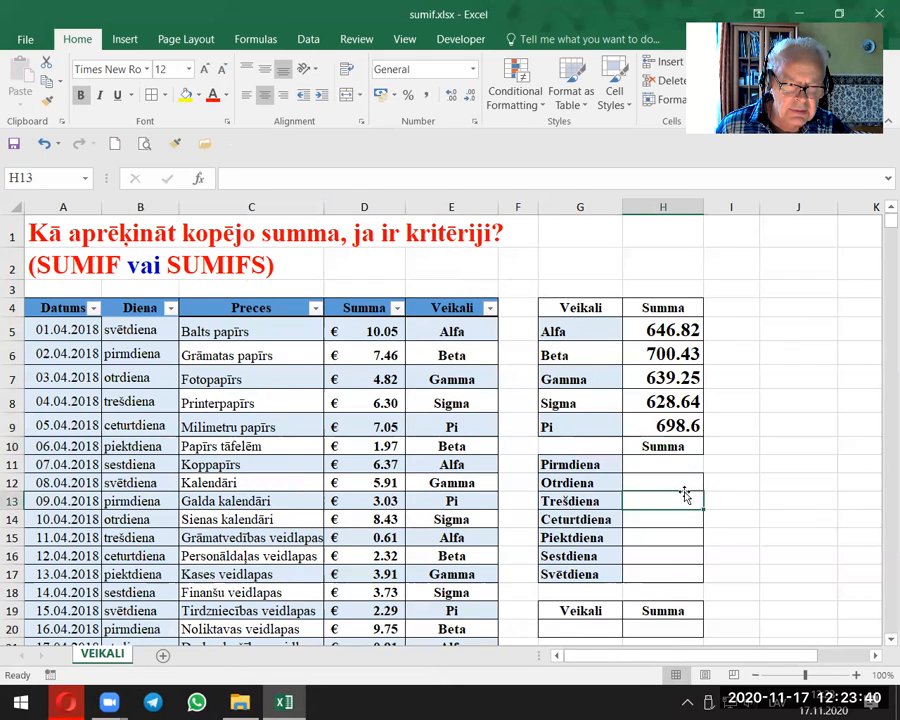
Step: Enter =SUMIF(PRECES[Diena];G11;PRECES[Summa]) in H11 to total the sales for Pirmdiena
{"action": "left_click", "coordinate": [630, 463]}
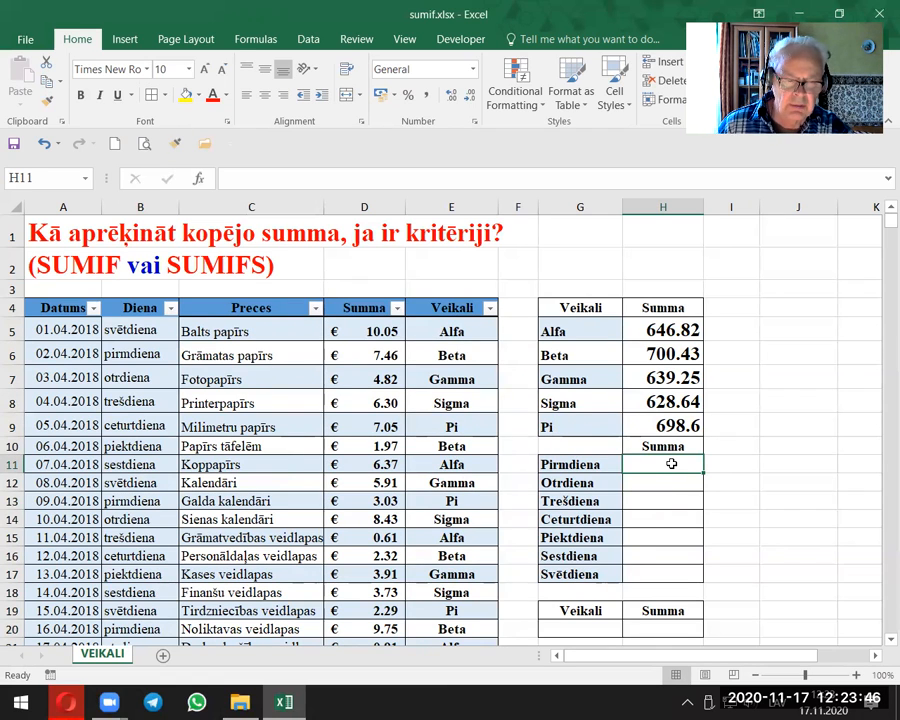
{"action": "type", "text": "="}
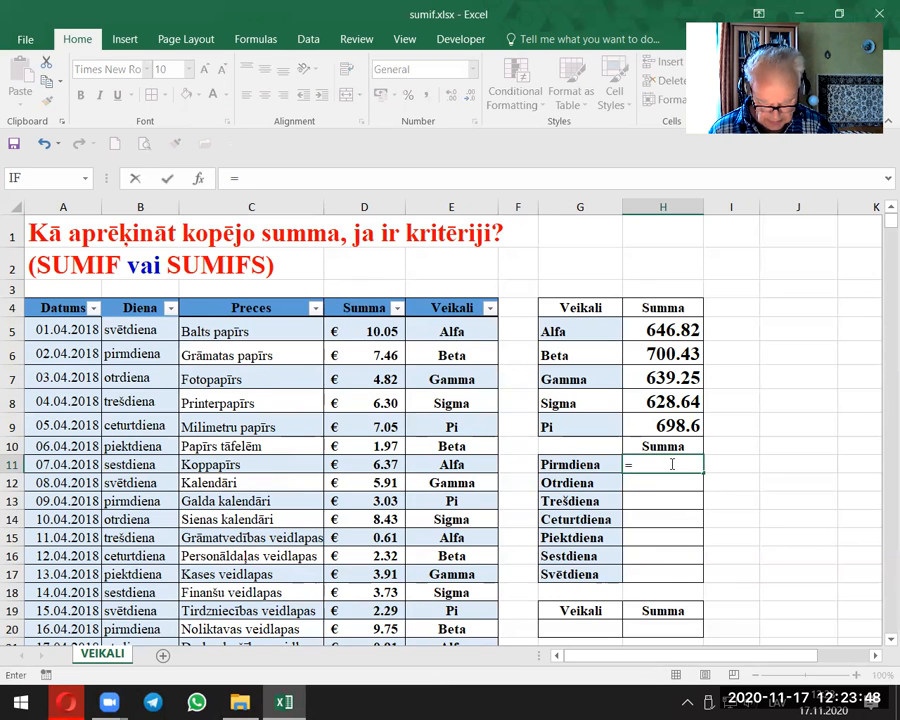
{"action": "type", "text": "sumif"}
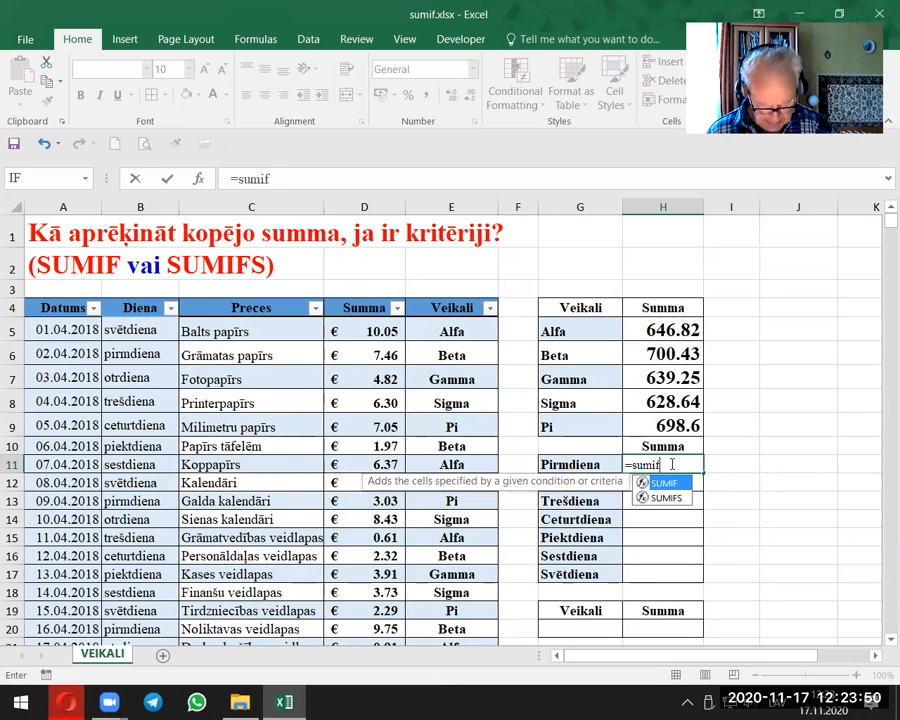
{"action": "type", "text": "("}
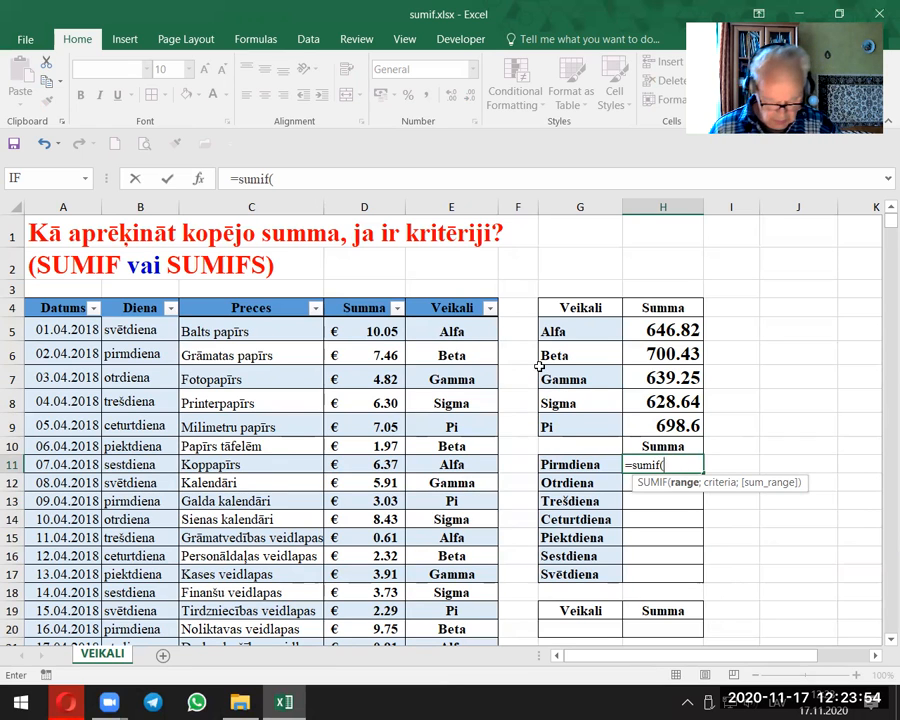
{"action": "type", "text": "preces["}
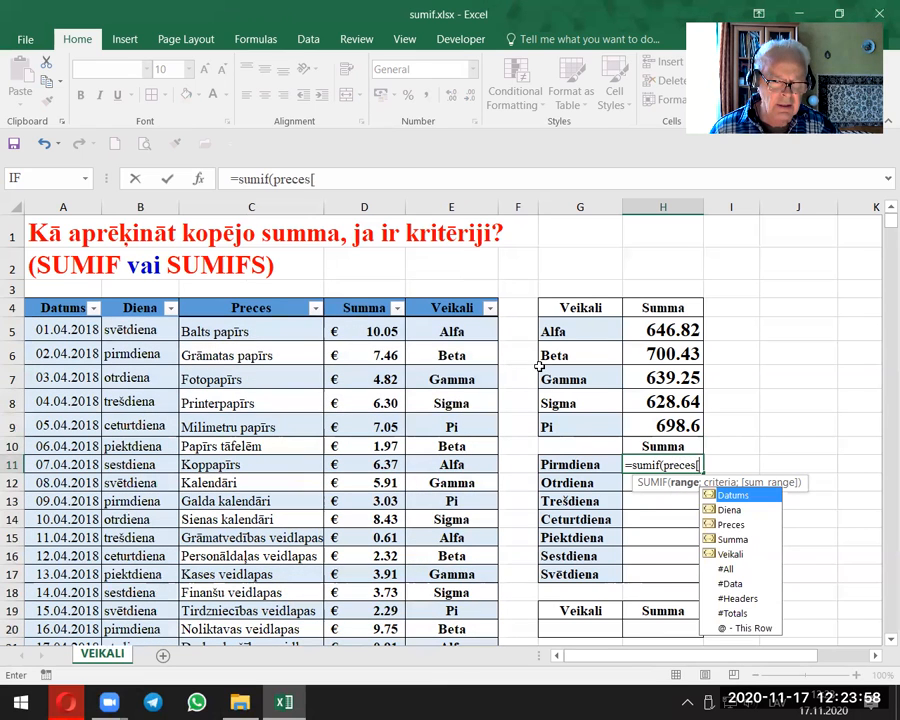
{"action": "double_click", "coordinate": [731, 509]}
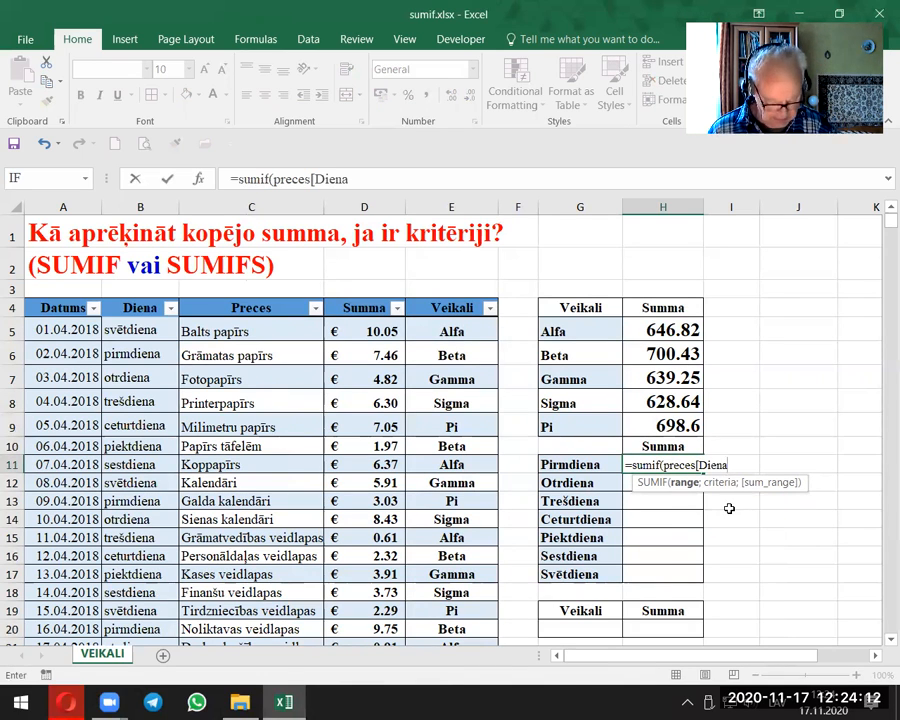
{"action": "type", "text": "]"}
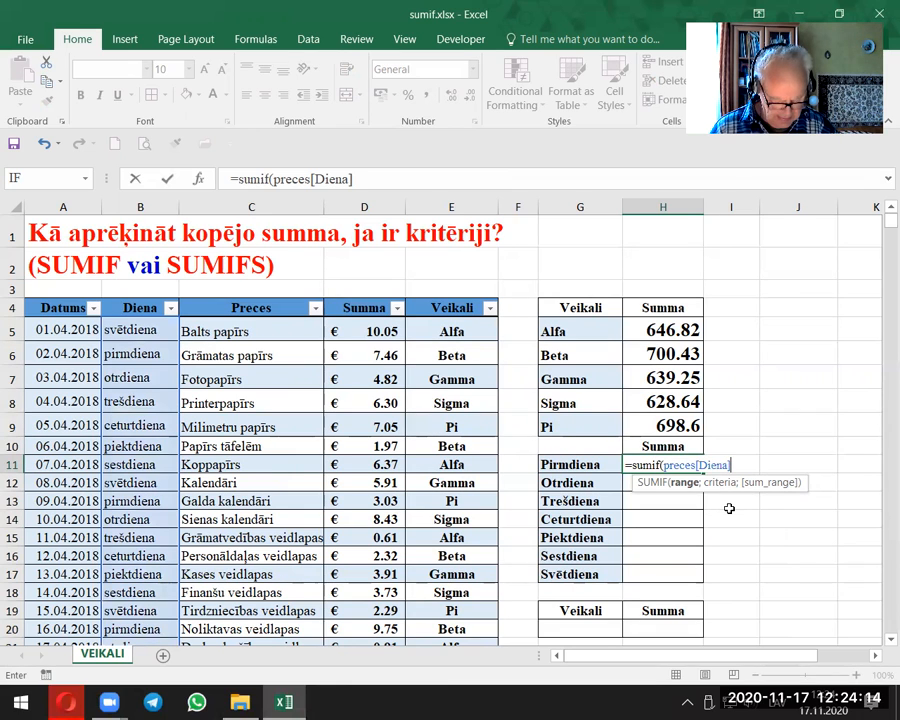
{"action": "type", "text": ";"}
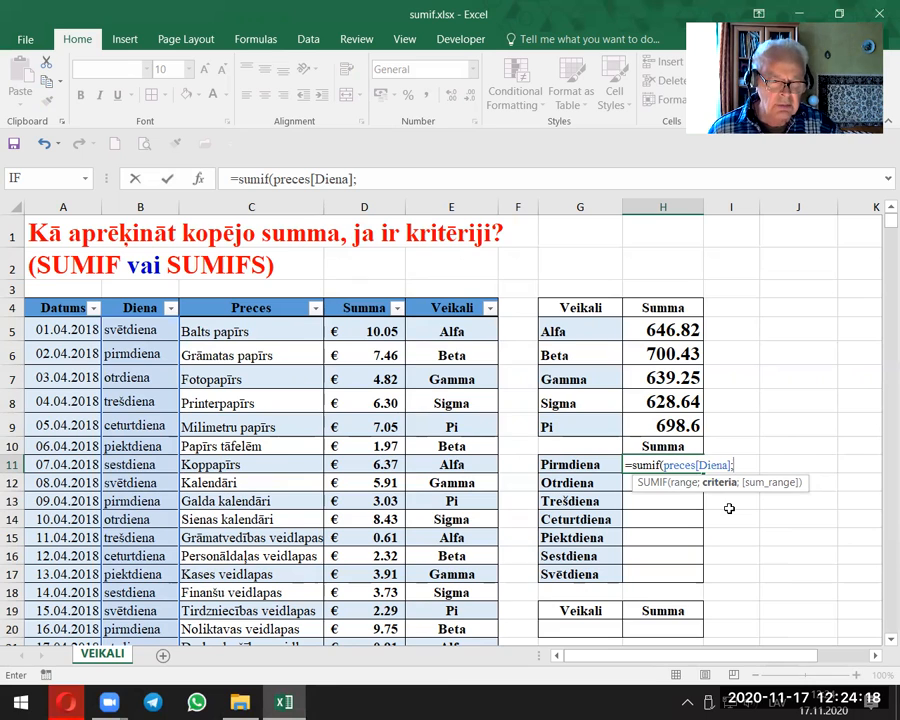
{"action": "left_click", "coordinate": [595, 464]}
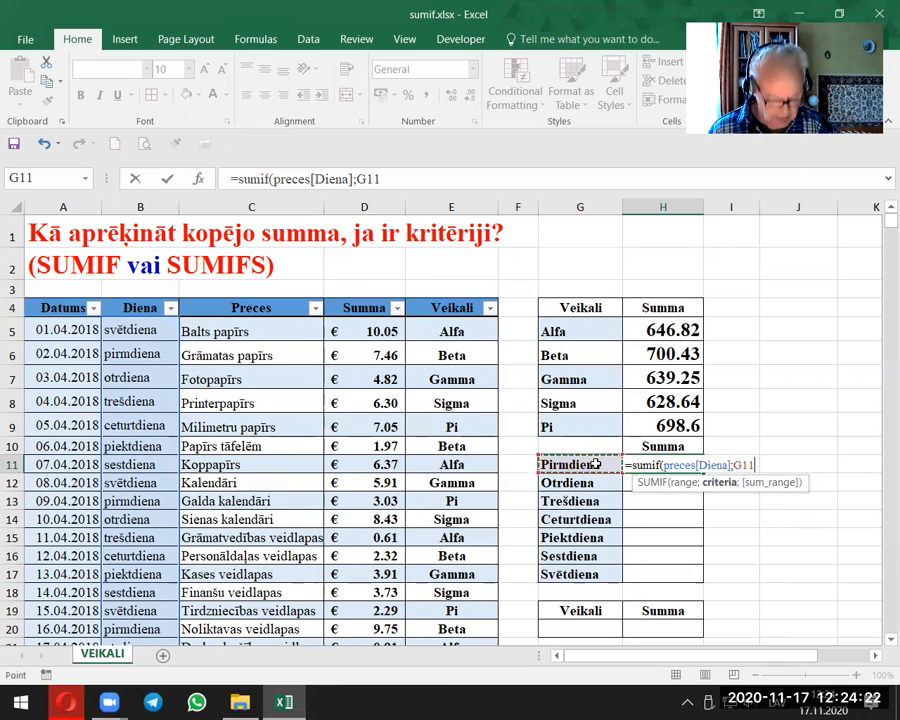
{"action": "type", "text": ";"}
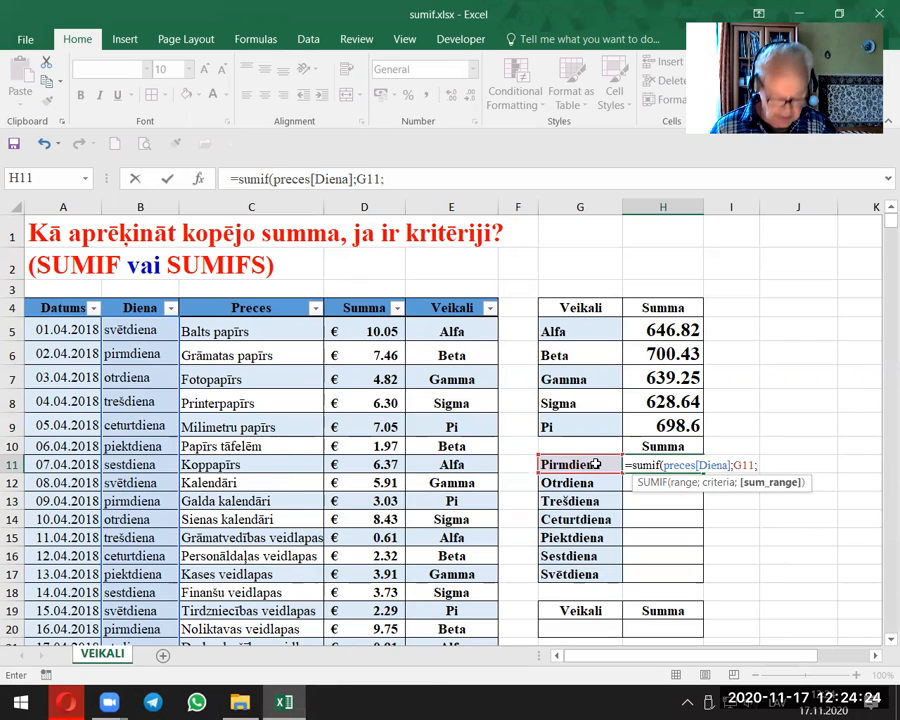
{"action": "type", "text": "preces"}
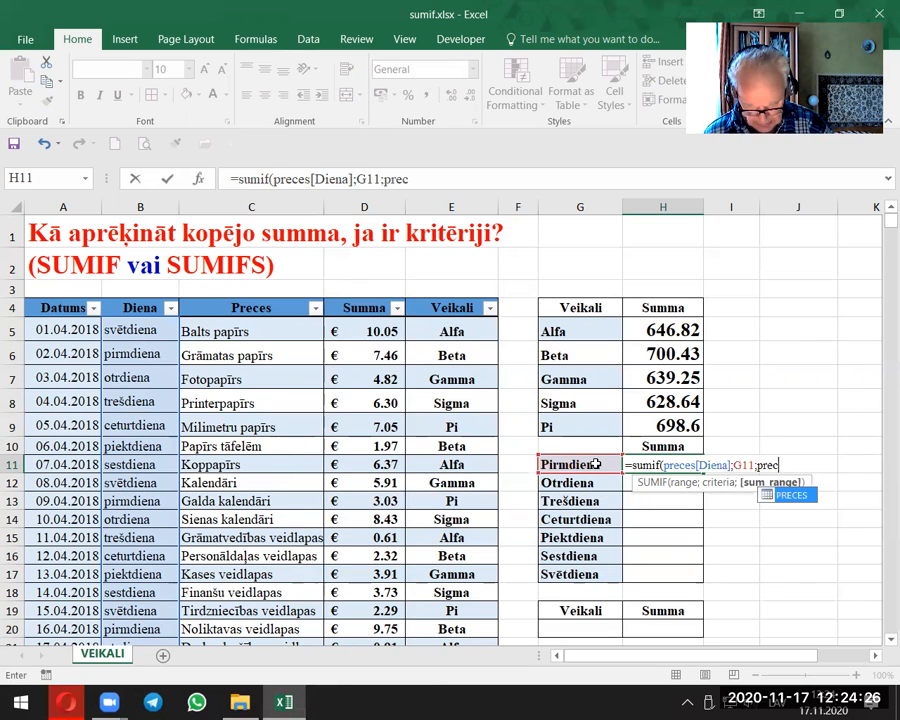
{"action": "type", "text": "["}
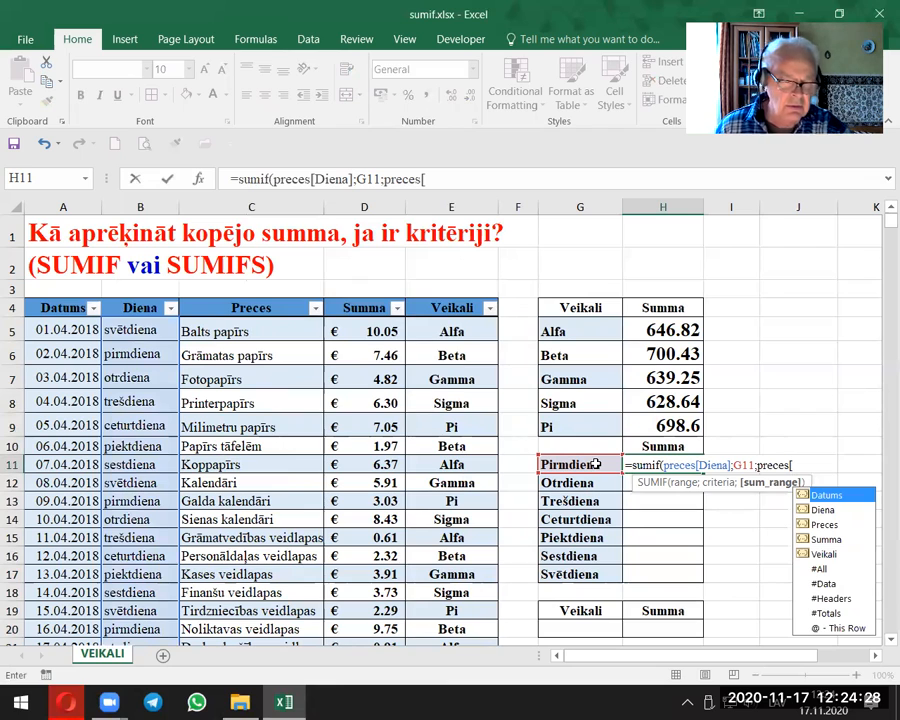
{"action": "double_click", "coordinate": [818, 540]}
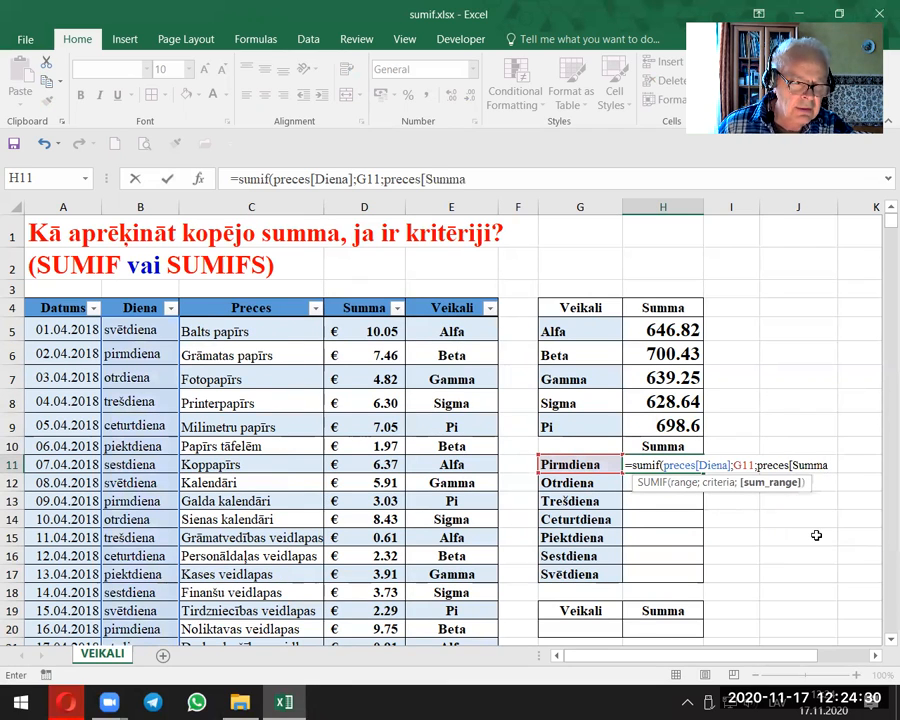
{"action": "type", "text": "])"}
{"action": "key", "text": "Return"}
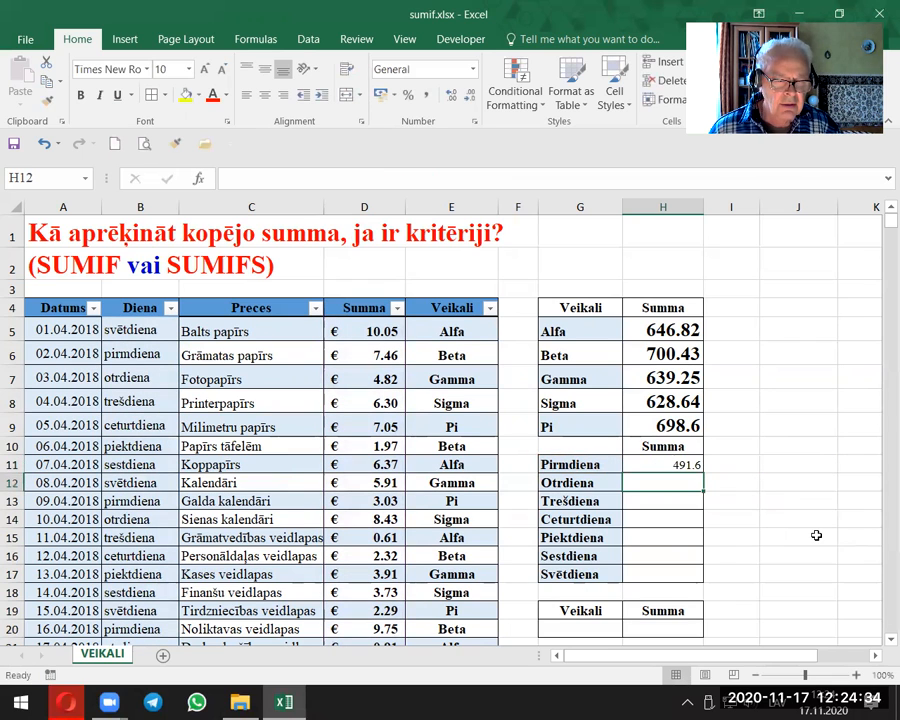
Step: Copy the formatting of the Gamma sum in H7 onto the Pirmdiena sum in H11
{"action": "left_click", "coordinate": [663, 378]}
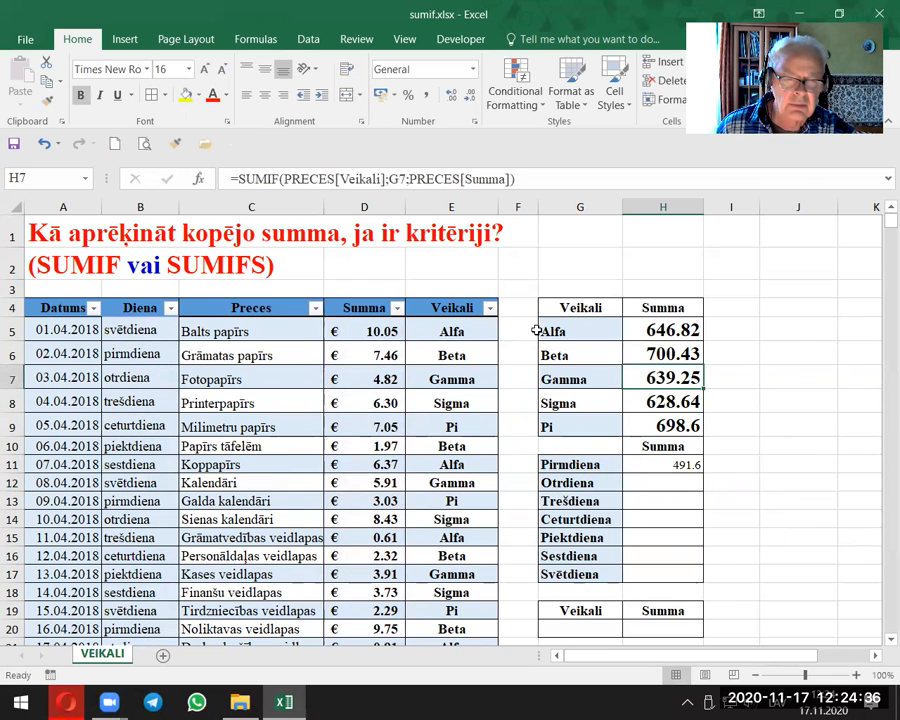
{"action": "left_click", "coordinate": [47, 101]}
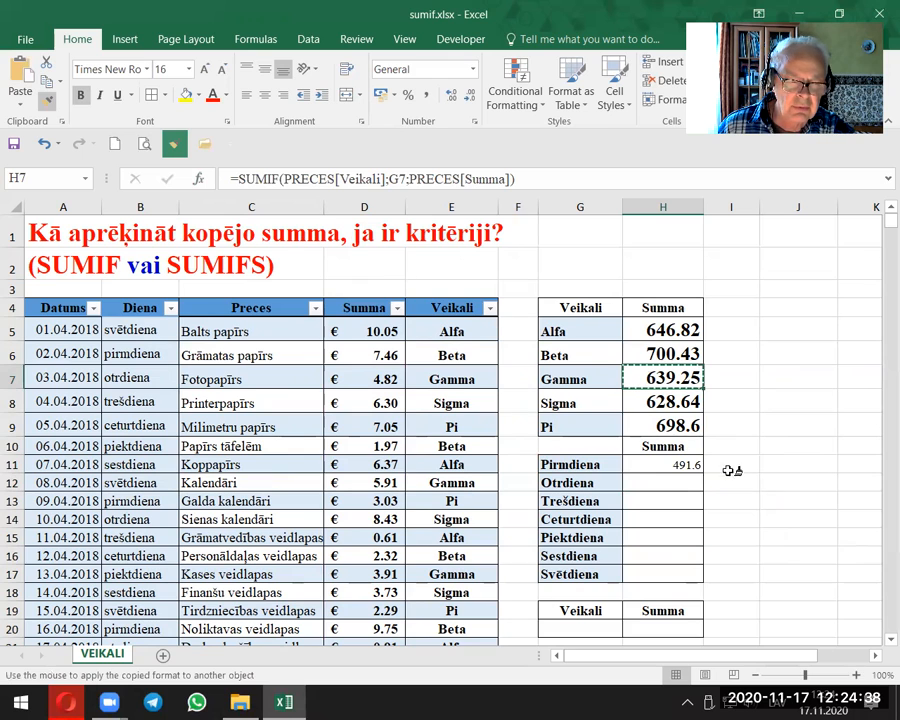
{"action": "left_click", "coordinate": [668, 464]}
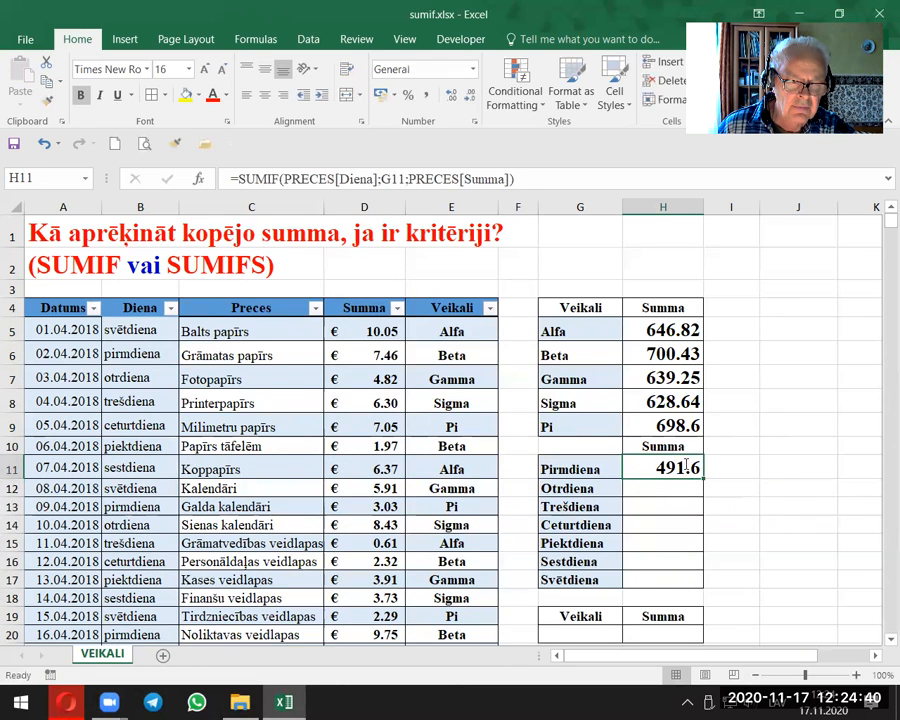
Step: Examine the full SUMIF formula inside cell H11 and leave it as it is
{"action": "double_click", "coordinate": [686, 467]}
{"action": "key", "text": "Escape"}
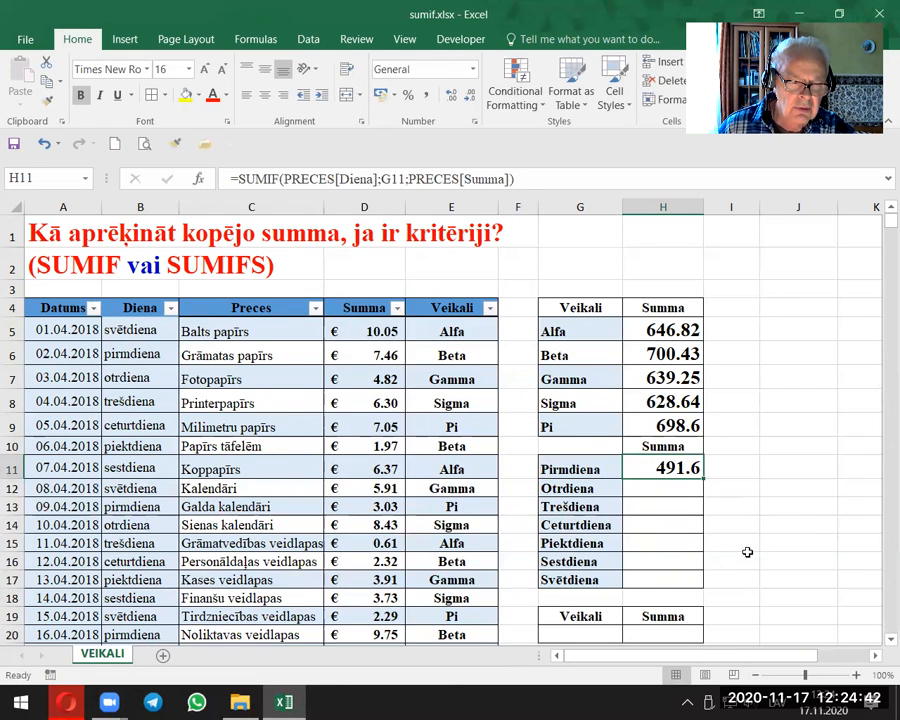
{"action": "left_click", "coordinate": [875, 655]}
{"action": "left_click", "coordinate": [875, 655]}
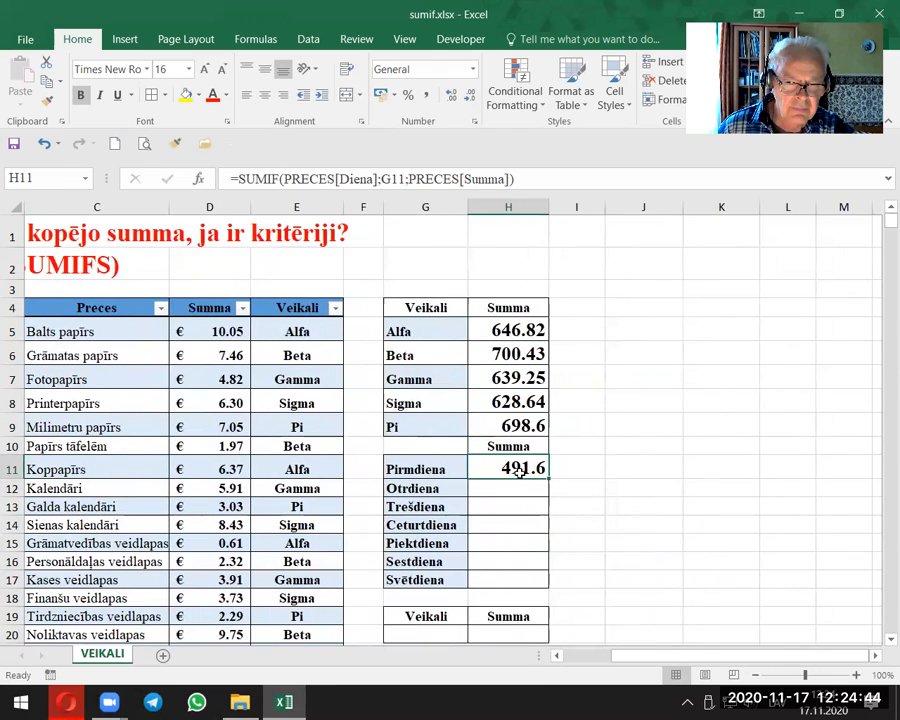
{"action": "double_click", "coordinate": [514, 468]}
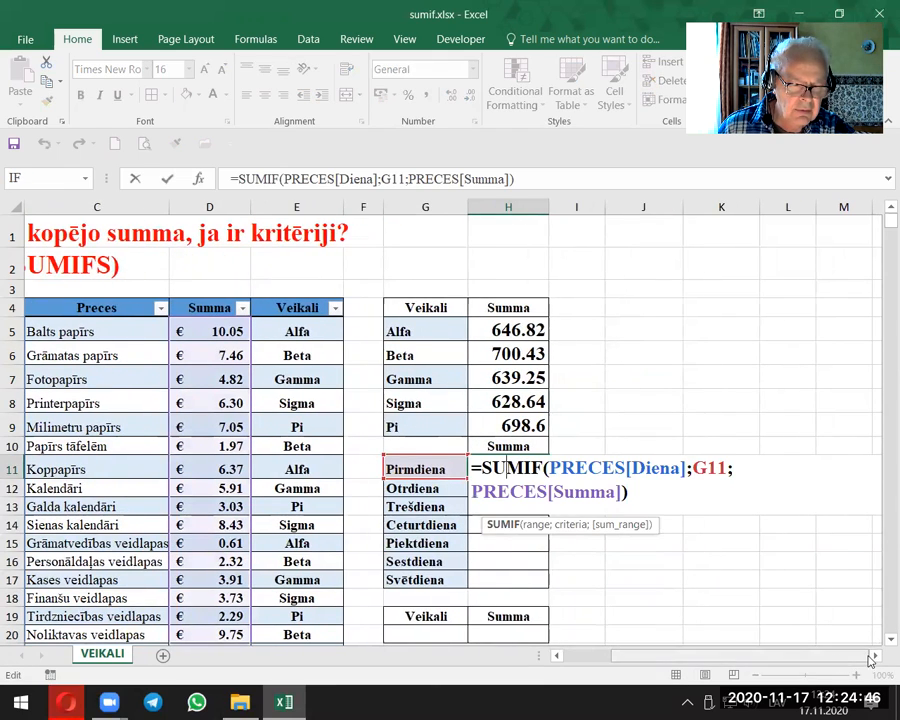
{"action": "left_click", "coordinate": [875, 655]}
{"action": "left_click", "coordinate": [875, 655]}
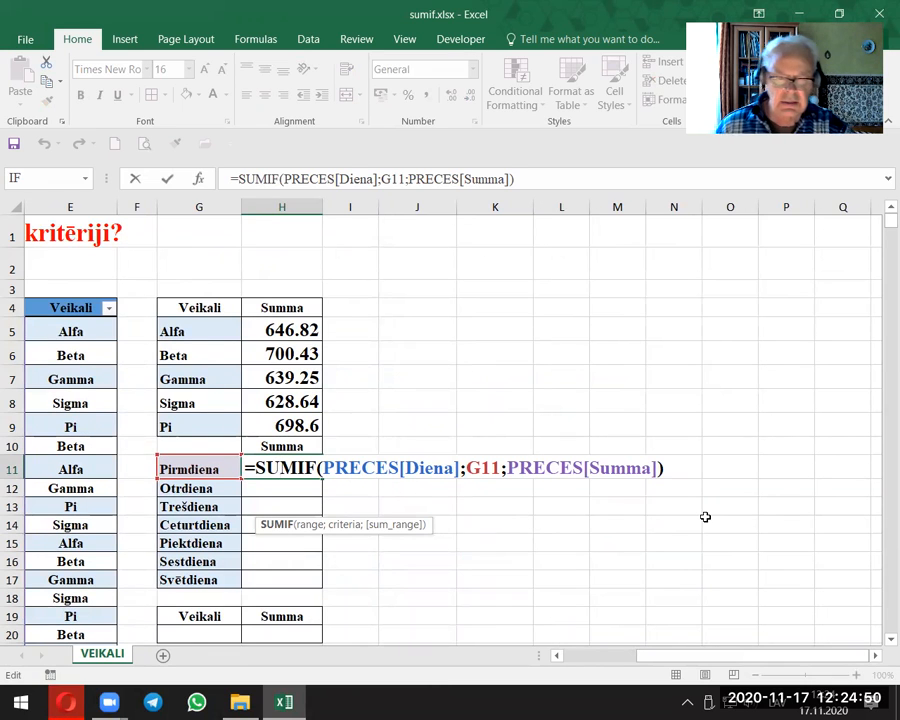
{"action": "key", "text": "Return"}
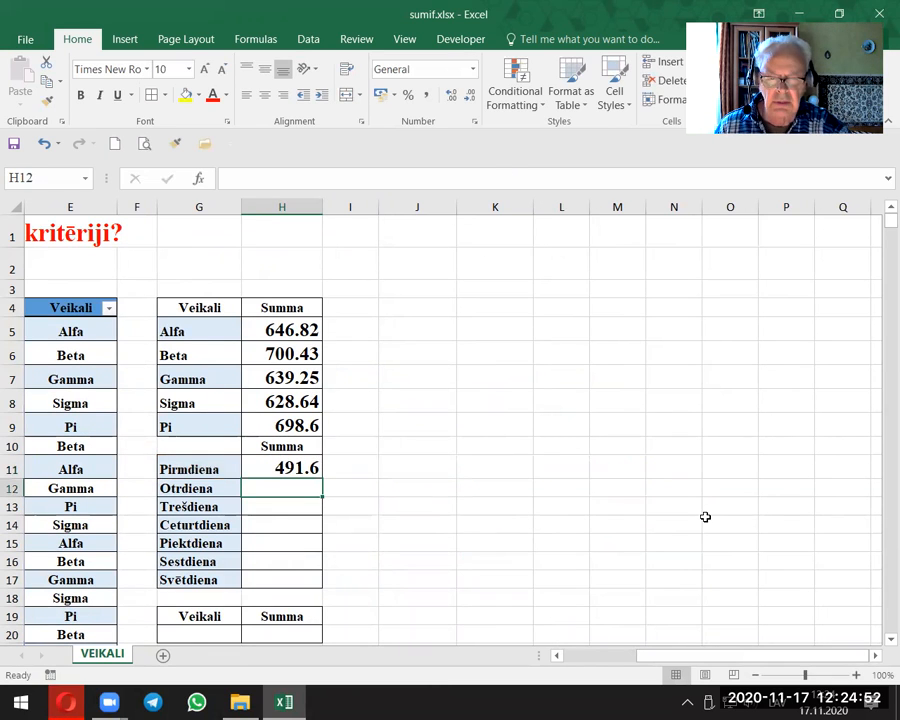
Step: Copy the SUMIF formula from H11 down to H17 for the remaining weekdays
{"action": "left_click", "coordinate": [314, 472]}
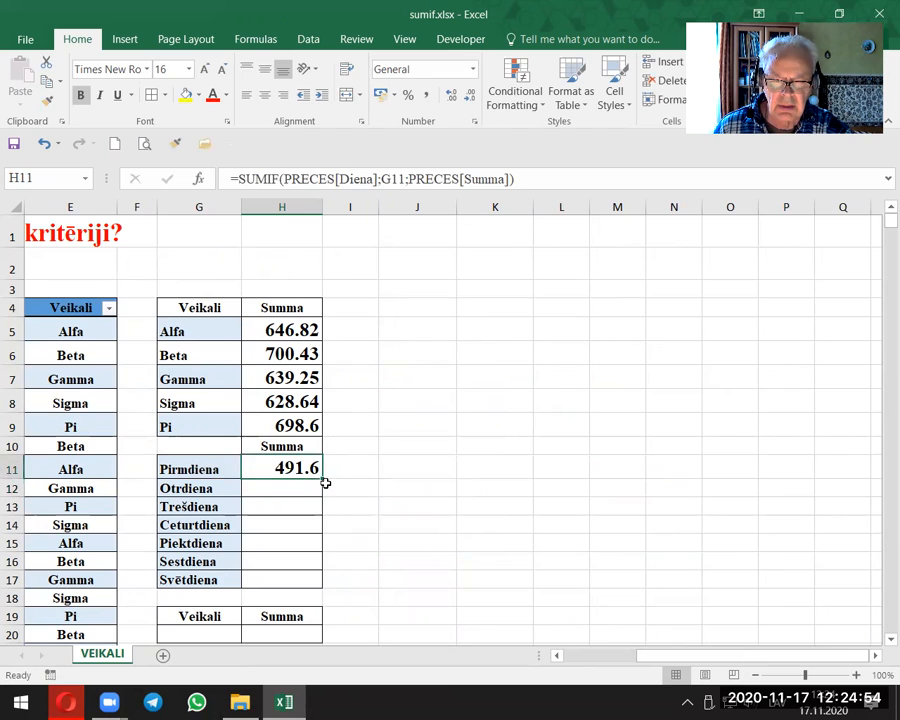
{"action": "left_click_drag", "start_coordinate": [322, 480], "coordinate": [299, 585]}
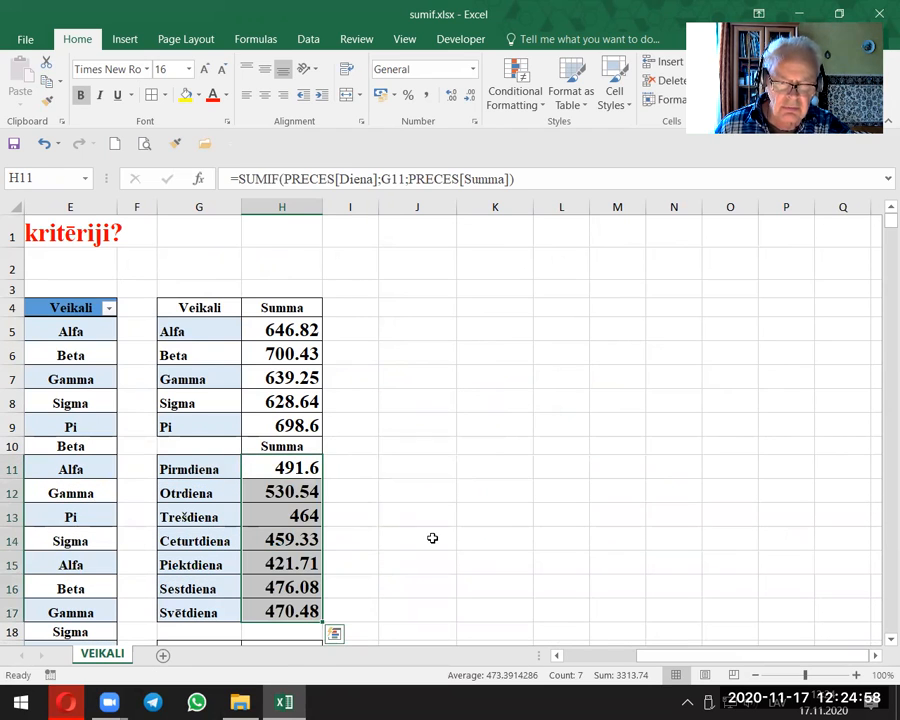
{"action": "scroll", "coordinate": [446, 535], "scroll_direction": "down", "scroll_amount": 1}
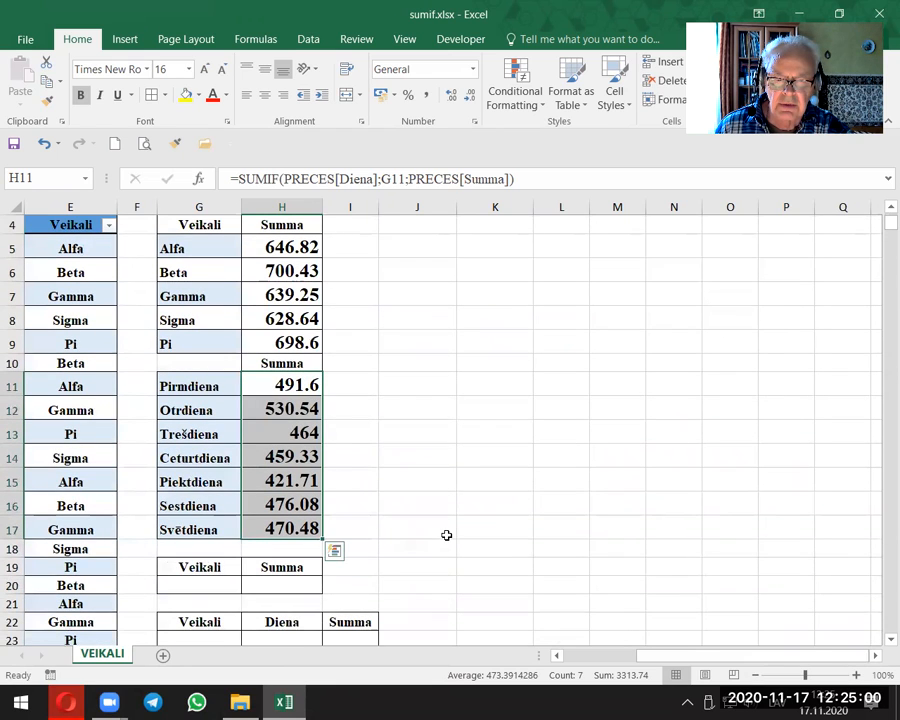
Step: Compare the overall sum of the weekday totals in H11:H17 with that of the store totals in H5:H9
{"action": "left_click_drag", "start_coordinate": [297, 383], "coordinate": [303, 524]}
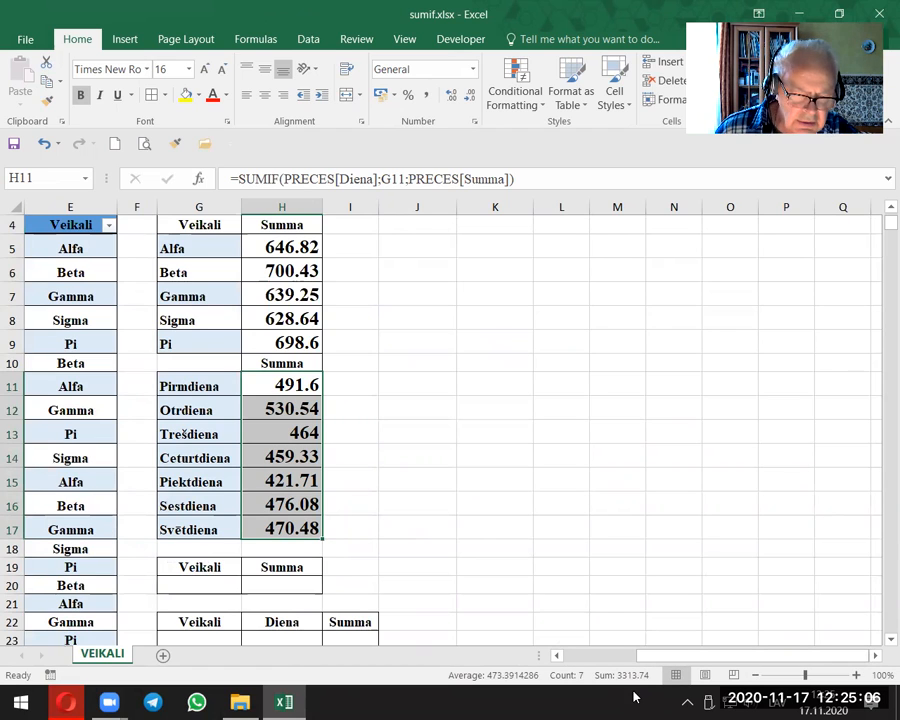
{"action": "left_click", "coordinate": [456, 479]}
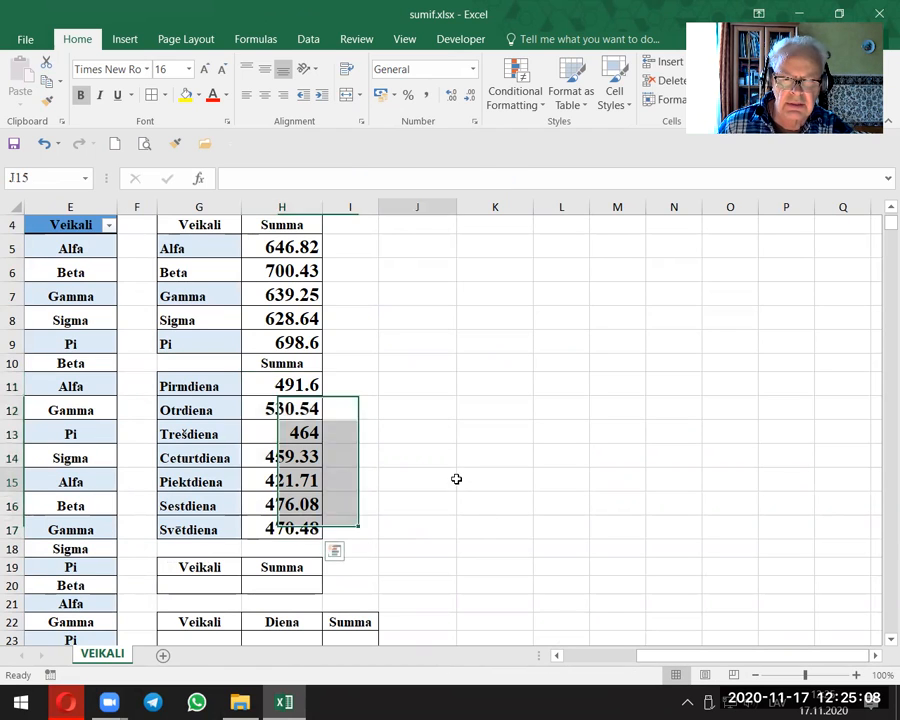
{"action": "scroll", "coordinate": [456, 479], "scroll_direction": "up", "scroll_amount": 1}
{"action": "left_click", "coordinate": [292, 345]}
{"action": "left_click_drag", "start_coordinate": [293, 362], "coordinate": [291, 428]}
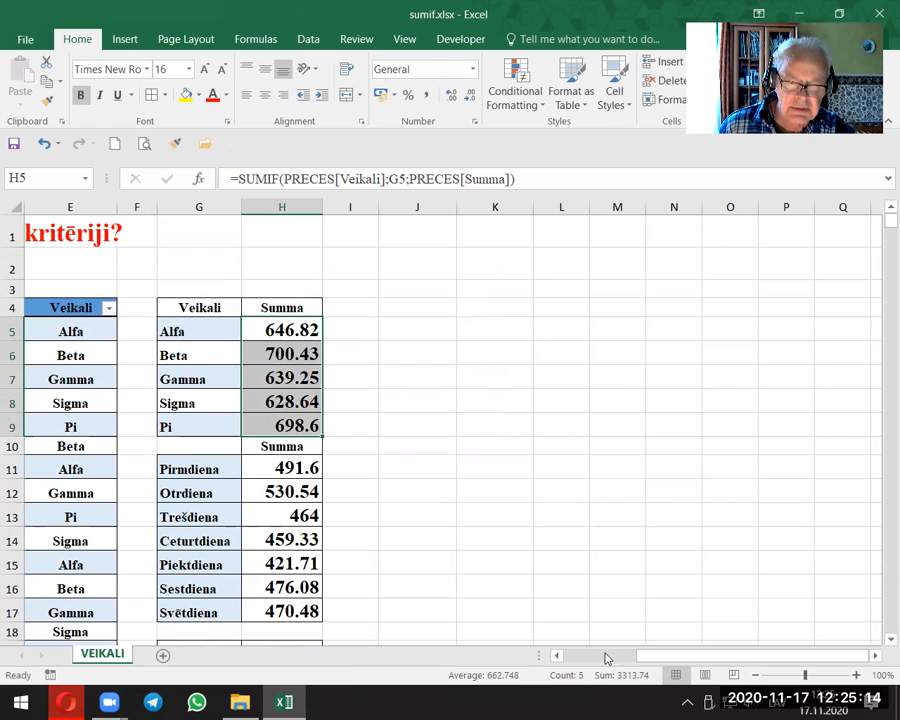
{"action": "left_click", "coordinate": [428, 510]}
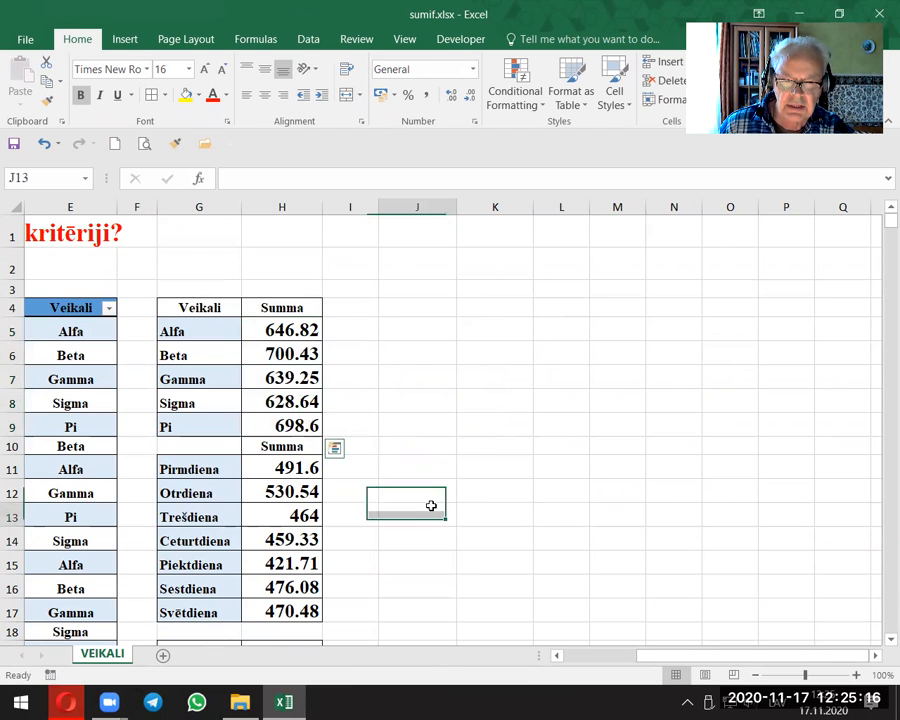
{"action": "left_click_drag", "start_coordinate": [735, 656], "coordinate": [632, 630]}
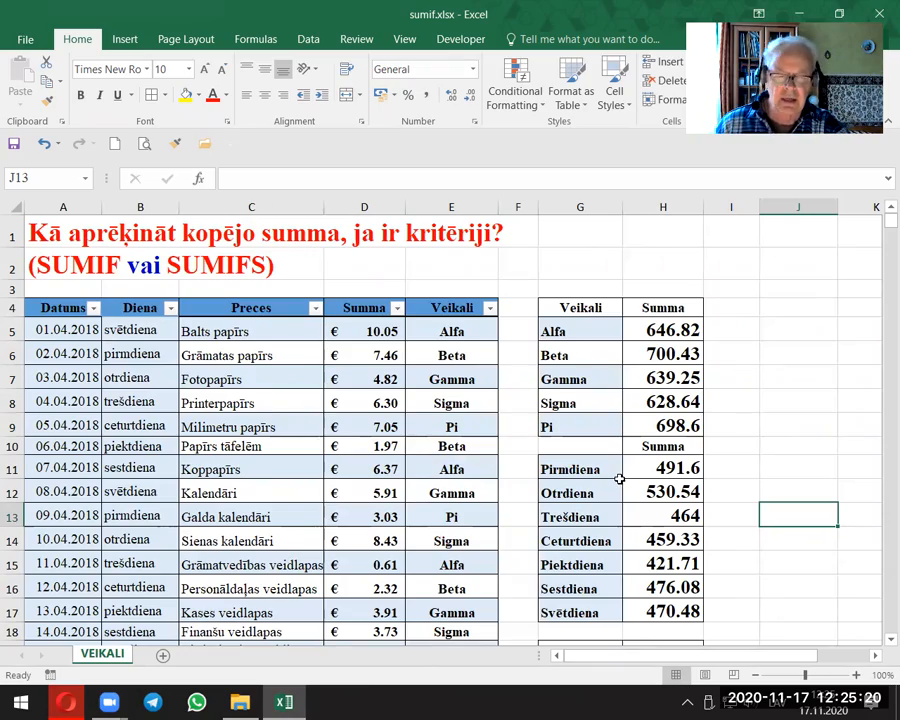
{"action": "scroll", "coordinate": [620, 480], "scroll_direction": "down", "scroll_amount": 3}
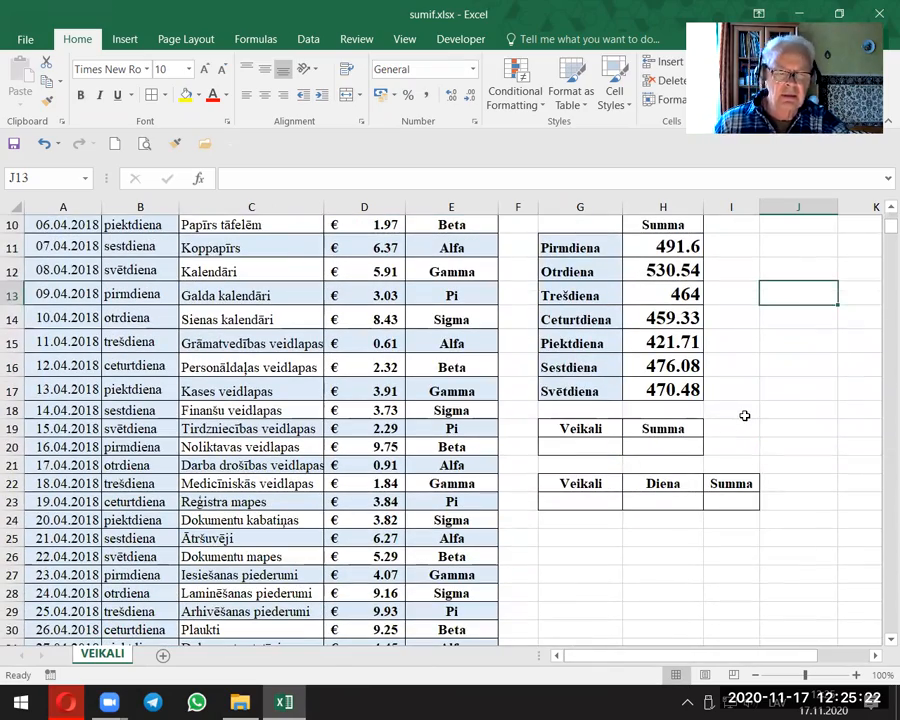
{"action": "scroll", "coordinate": [742, 416], "scroll_direction": "up", "scroll_amount": 2}
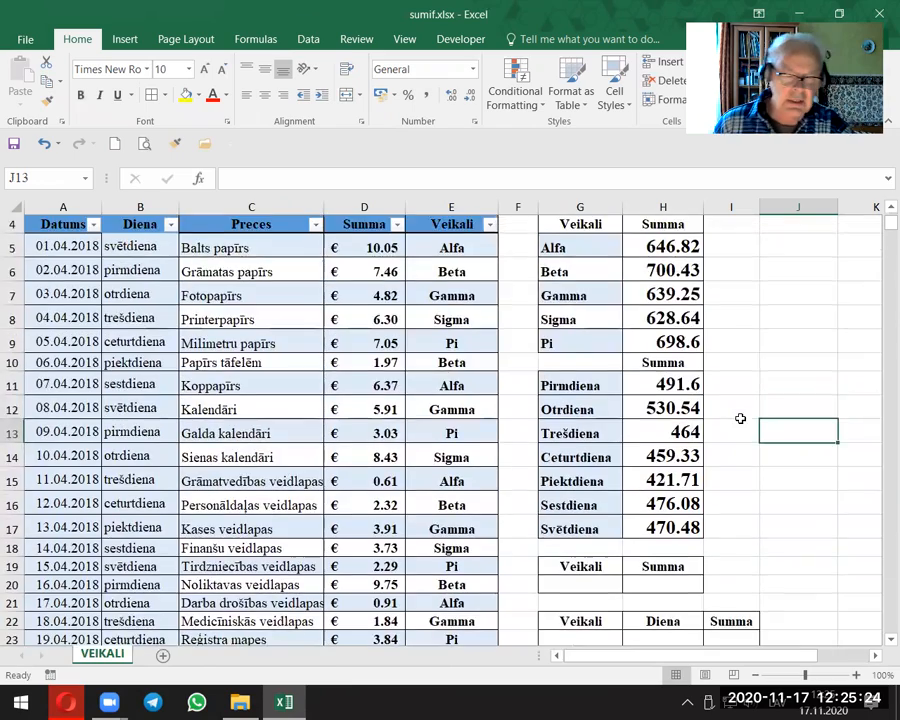
Step: Add a list data validation to the Veikali cell G20, using the store names in G5:G9 as its source
{"action": "scroll", "coordinate": [735, 417], "scroll_direction": "down", "scroll_amount": 2}
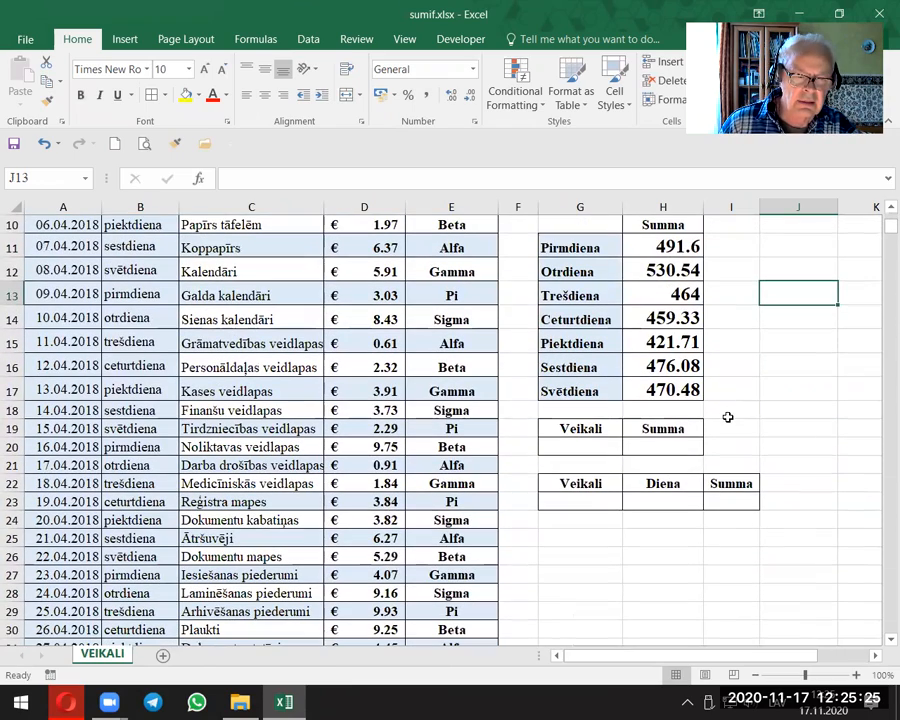
{"action": "left_click", "coordinate": [577, 443]}
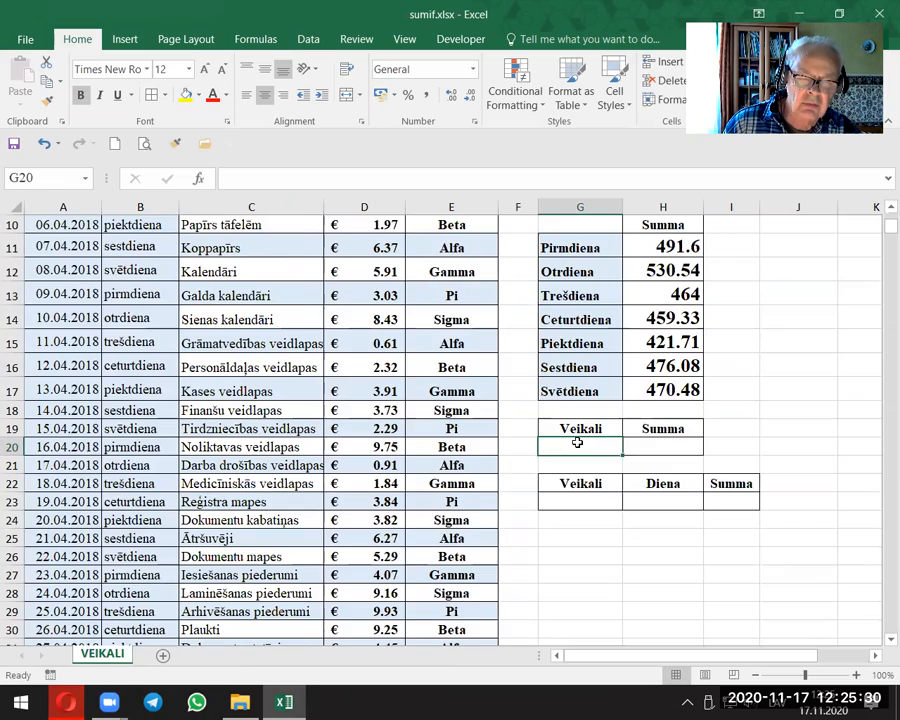
{"action": "scroll", "coordinate": [577, 442], "scroll_direction": "up", "scroll_amount": 3}
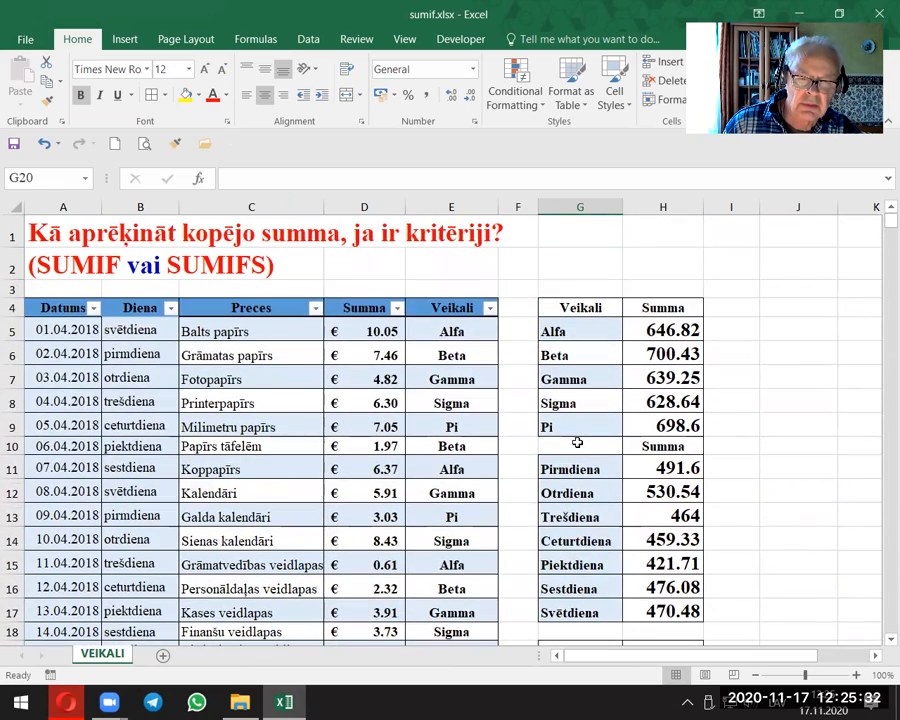
{"action": "scroll", "coordinate": [577, 442], "scroll_direction": "down", "scroll_amount": 3}
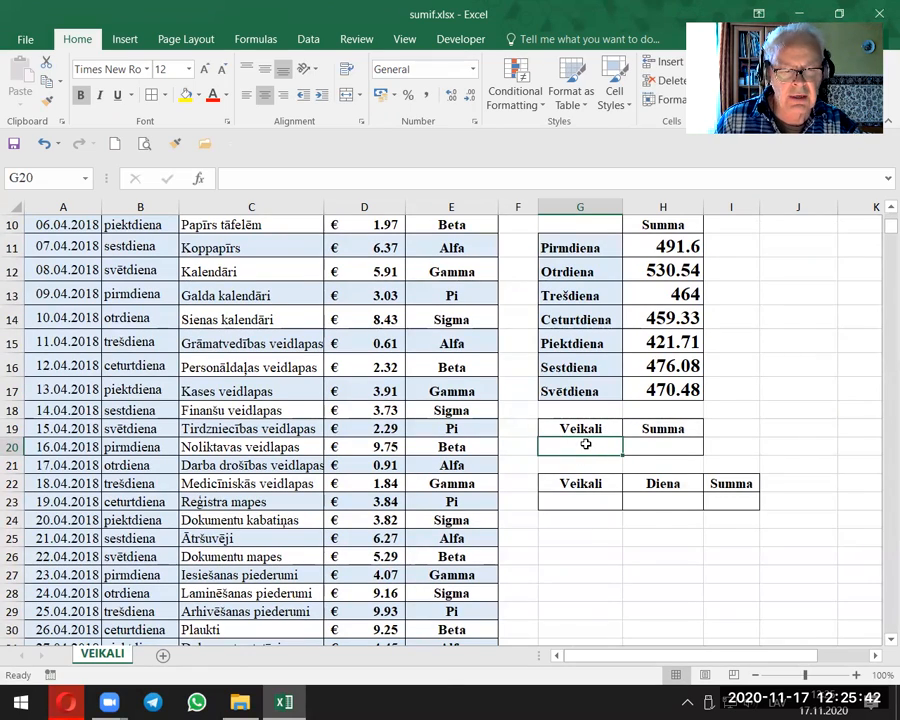
{"action": "scroll", "coordinate": [585, 444], "scroll_direction": "up", "scroll_amount": 3}
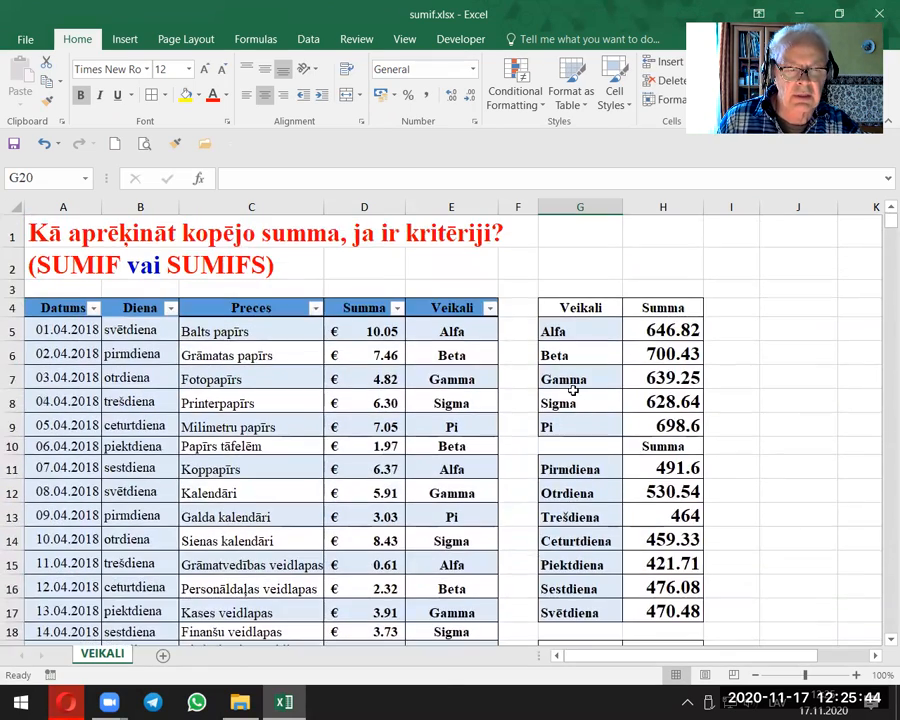
{"action": "scroll", "coordinate": [550, 440], "scroll_direction": "down", "scroll_amount": 3}
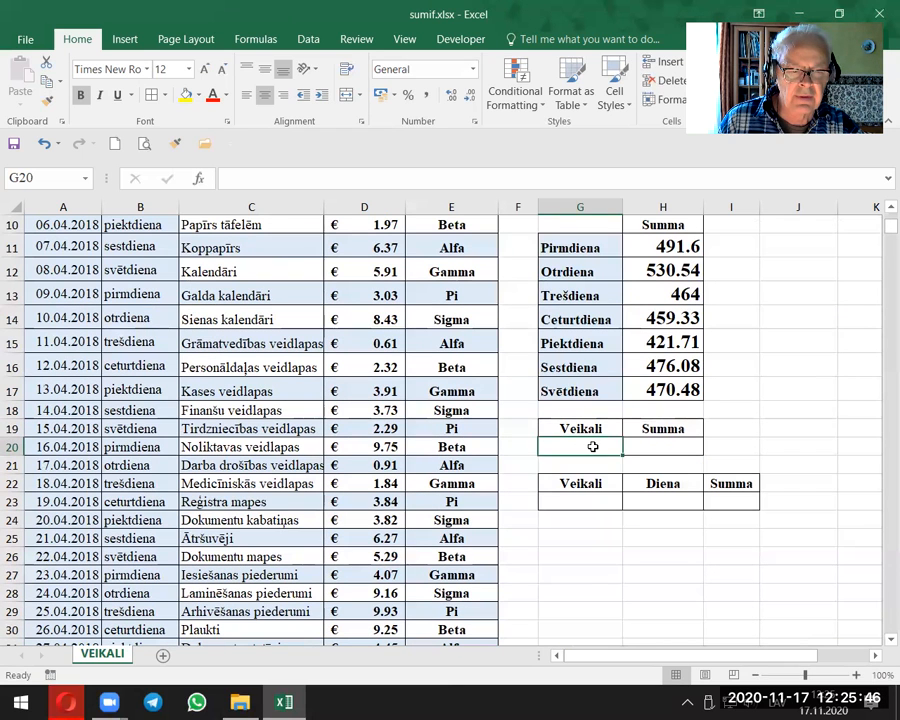
{"action": "left_click", "coordinate": [308, 39]}
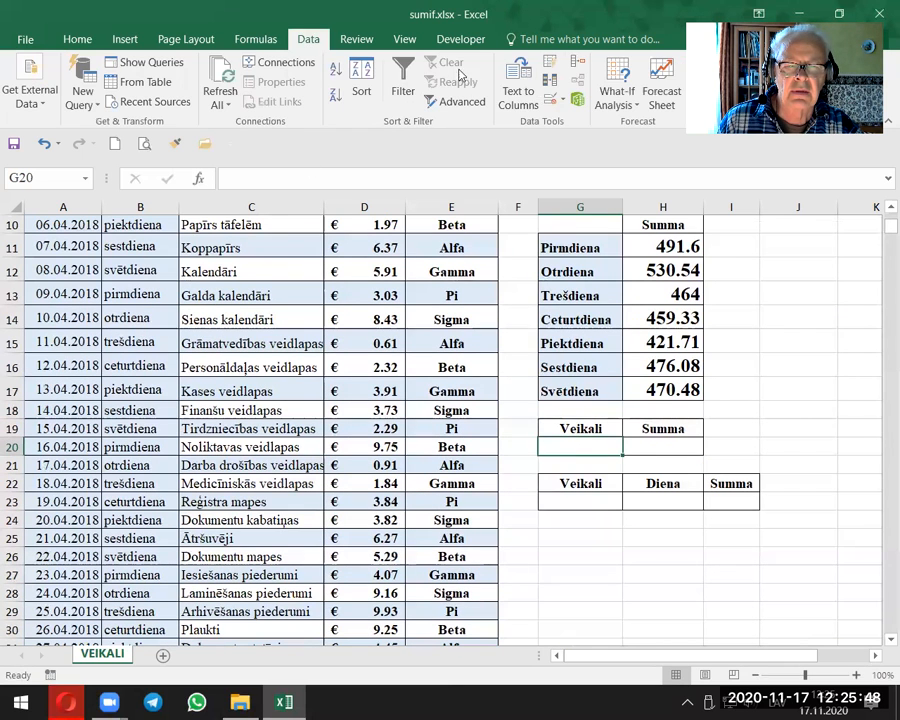
{"action": "left_click", "coordinate": [550, 97]}
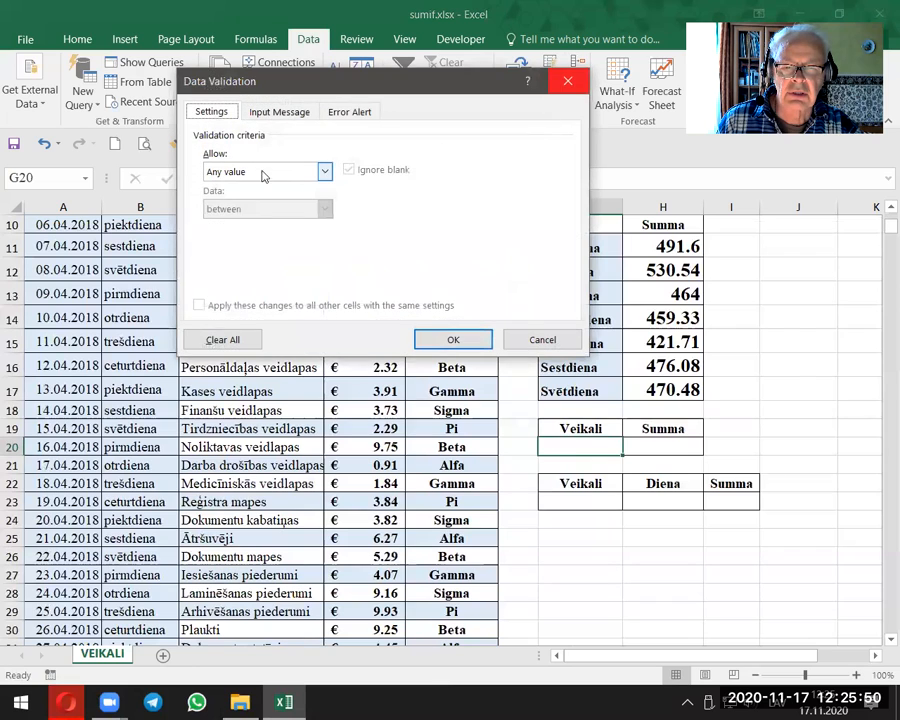
{"action": "left_click", "coordinate": [328, 173]}
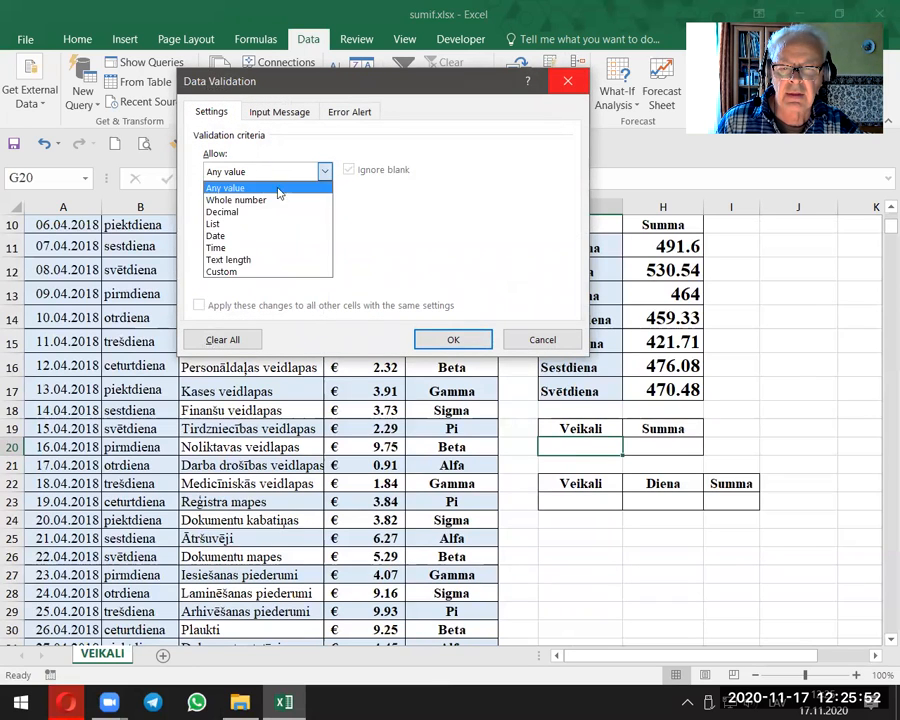
{"action": "left_click", "coordinate": [262, 220]}
{"action": "left_click", "coordinate": [283, 243]}
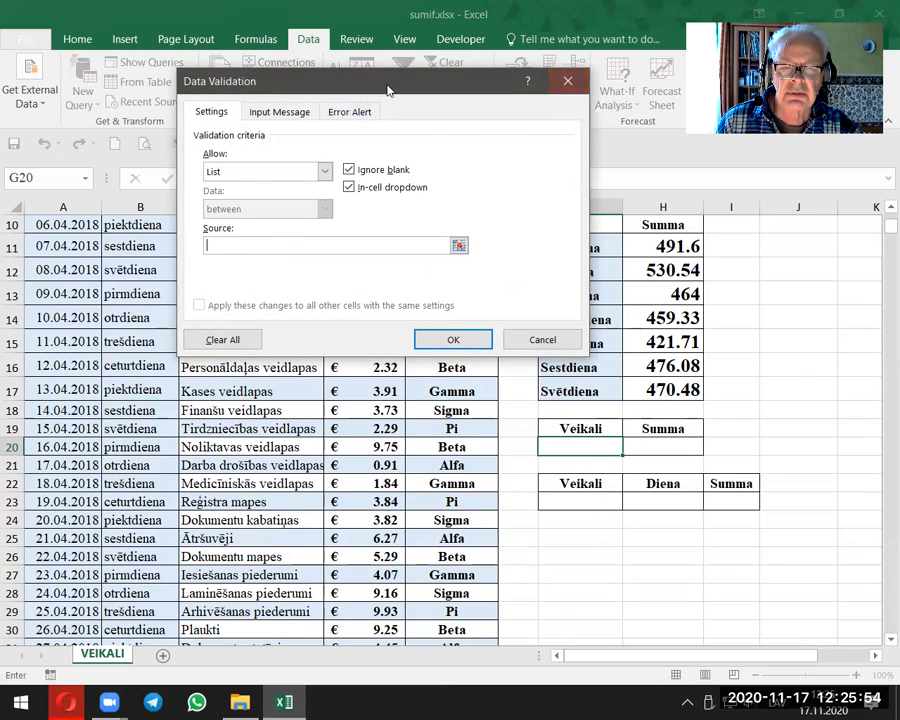
{"action": "left_click_drag", "start_coordinate": [382, 95], "coordinate": [274, 110]}
{"action": "scroll", "coordinate": [569, 400], "scroll_direction": "up", "scroll_amount": 3}
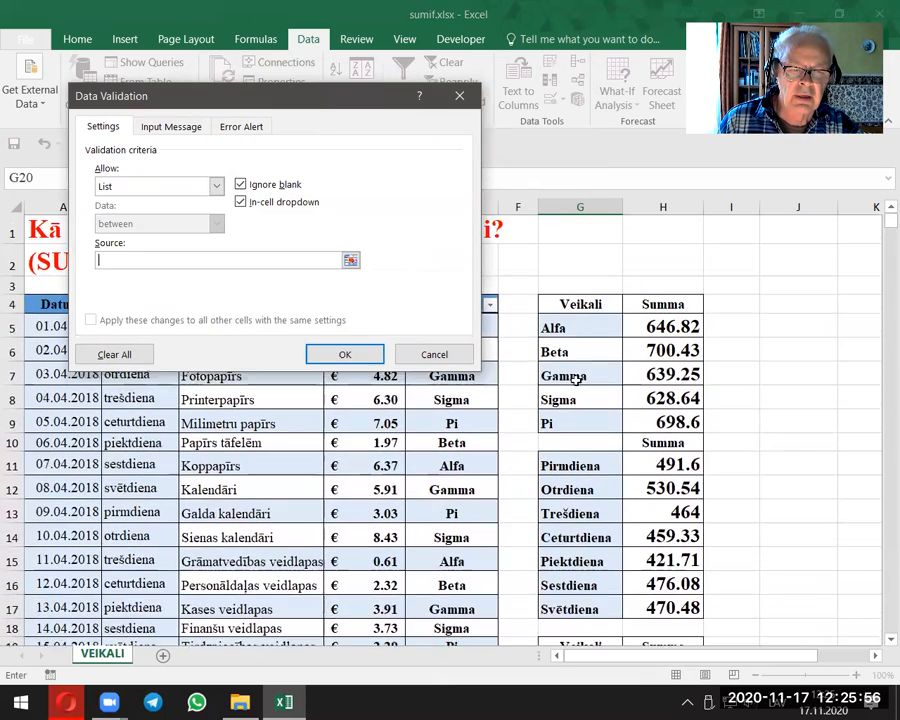
{"action": "left_click_drag", "start_coordinate": [580, 323], "coordinate": [577, 424]}
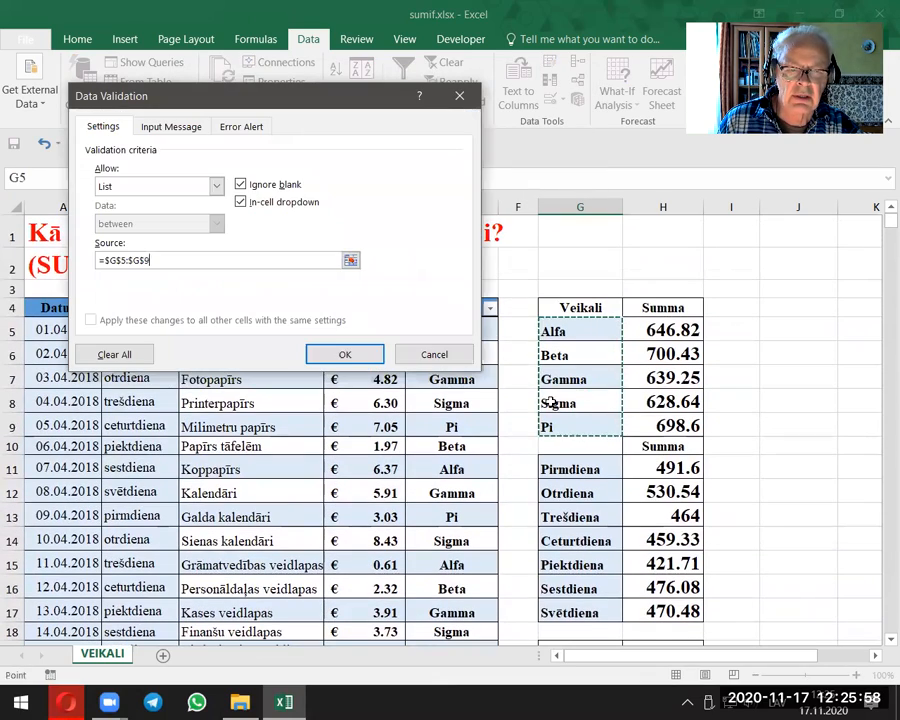
{"action": "left_click", "coordinate": [345, 355]}
Step: Try out the store list in G20 by choosing Beta and changing the choice to Gamma
{"action": "scroll", "coordinate": [458, 358], "scroll_direction": "down", "scroll_amount": 4}
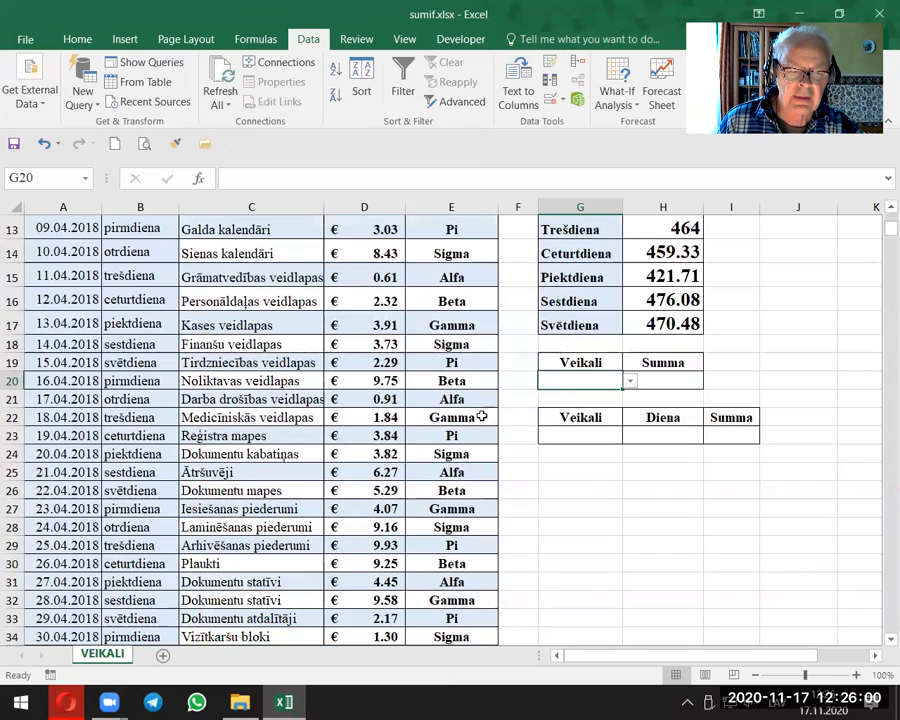
{"action": "left_click", "coordinate": [629, 383]}
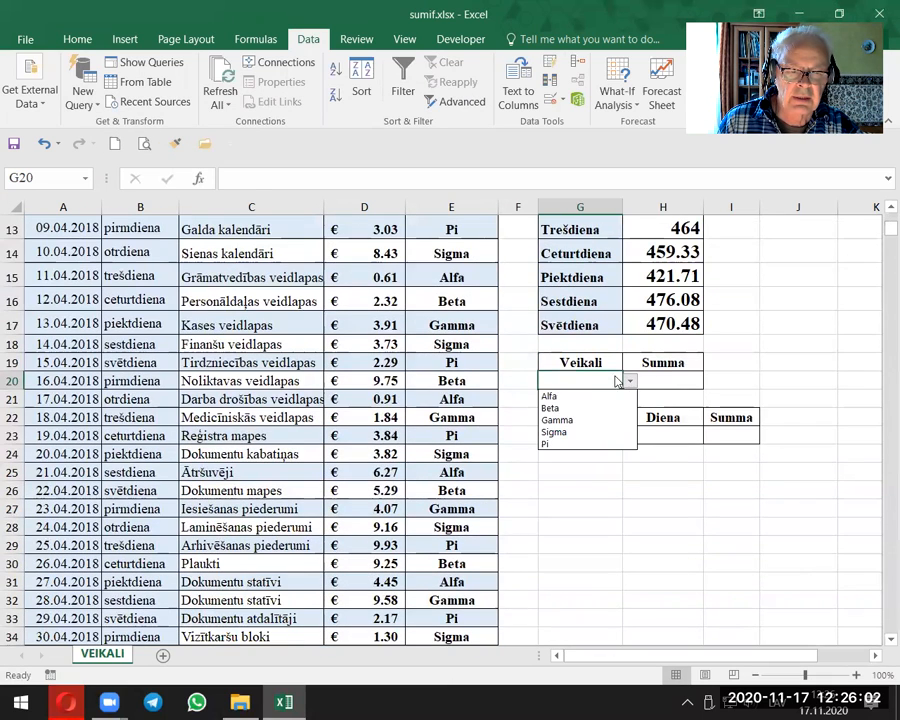
{"action": "left_click", "coordinate": [560, 408]}
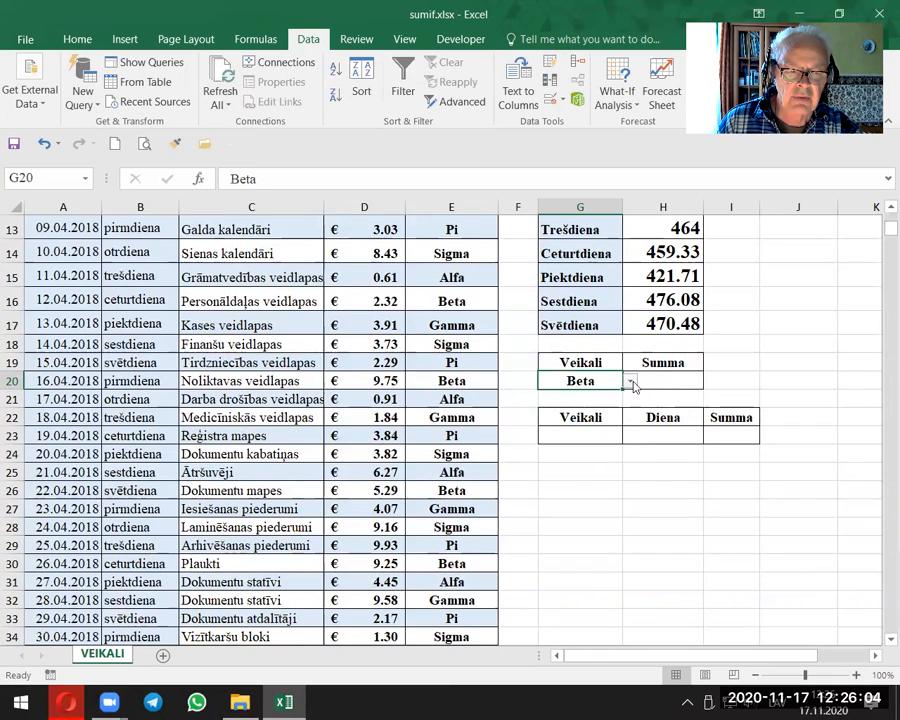
{"action": "left_click", "coordinate": [630, 381]}
{"action": "left_click", "coordinate": [594, 418]}
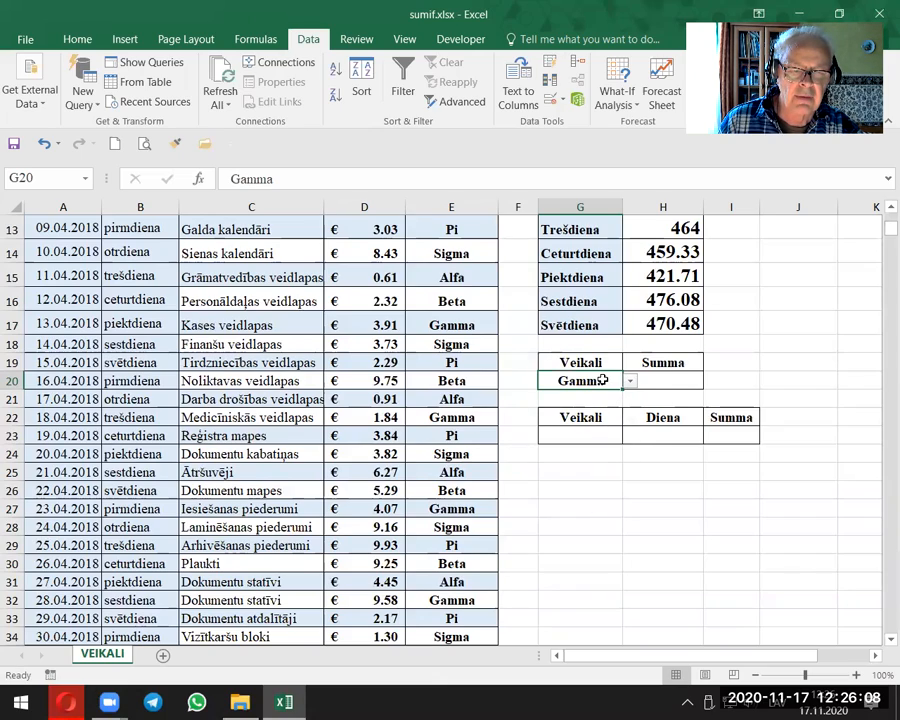
Step: Copy the SUMIF formula from the Alfa sum in H5 into the Summa cell H20 beside the store selection
{"action": "scroll", "coordinate": [603, 380], "scroll_direction": "up", "scroll_amount": 4}
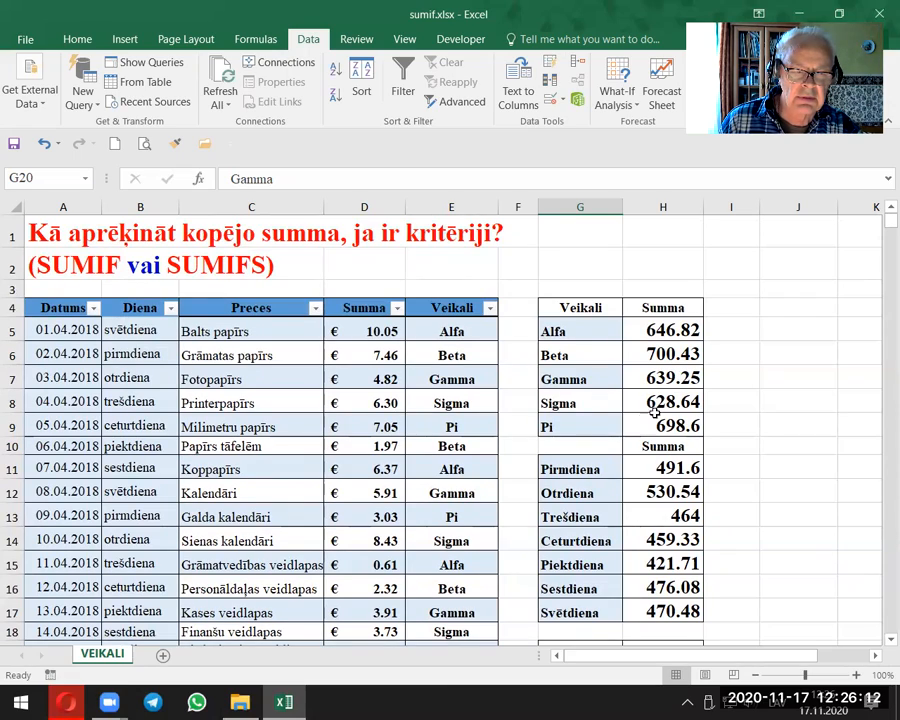
{"action": "scroll", "coordinate": [588, 473], "scroll_direction": "down", "scroll_amount": 3}
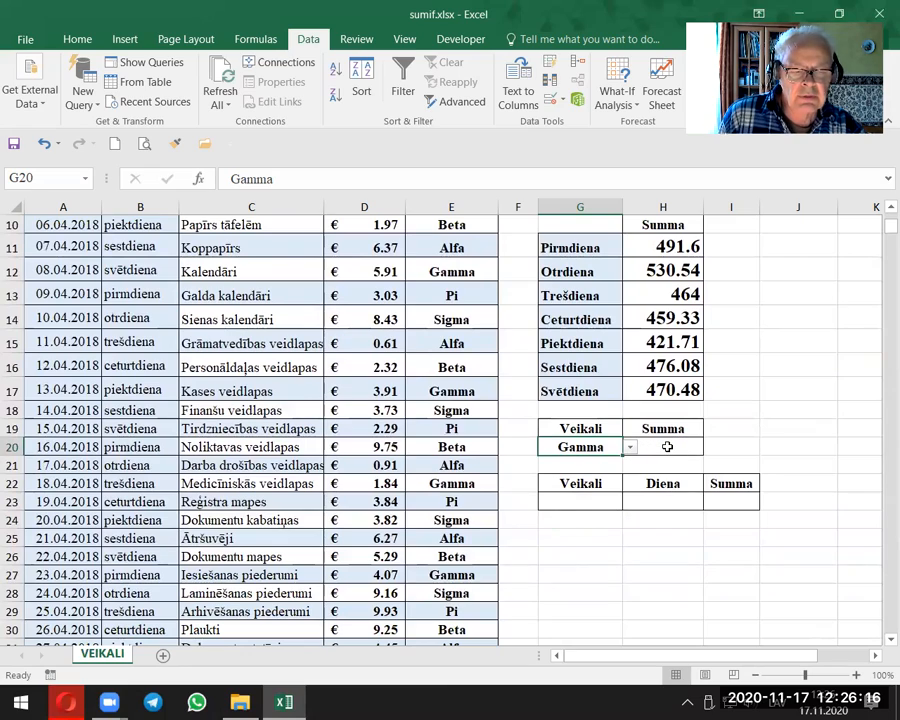
{"action": "scroll", "coordinate": [667, 447], "scroll_direction": "up", "scroll_amount": 3}
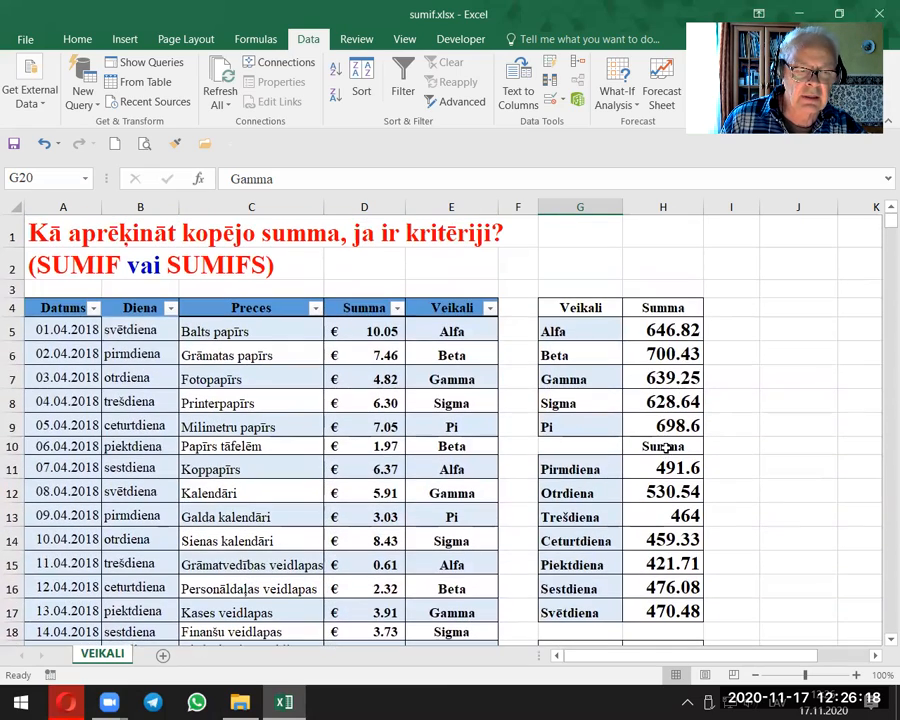
{"action": "left_click", "coordinate": [667, 331]}
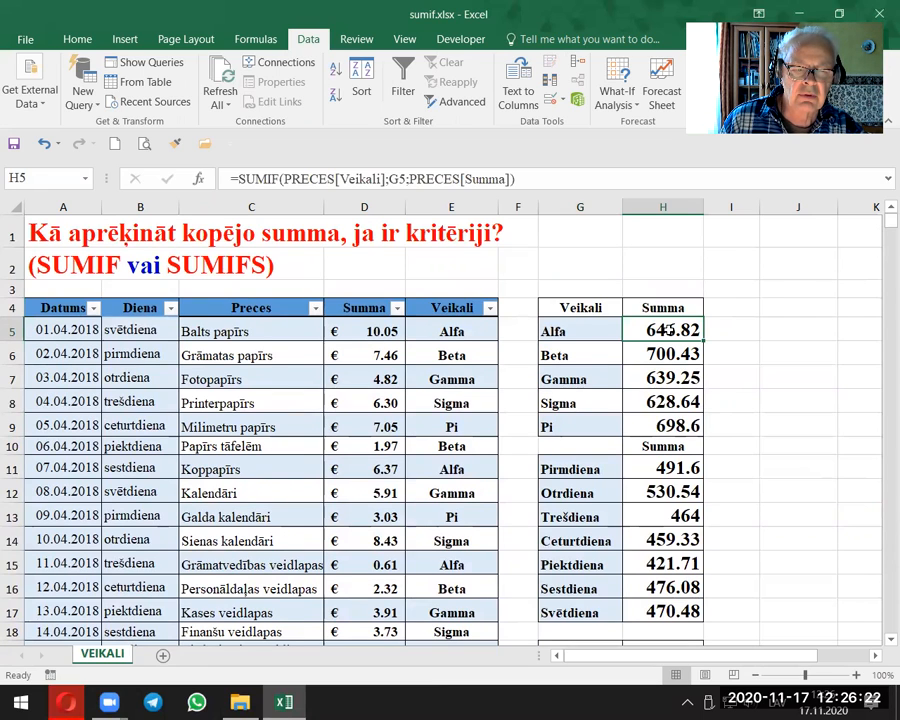
{"action": "right_click", "coordinate": [665, 330]}
{"action": "left_click", "coordinate": [708, 345]}
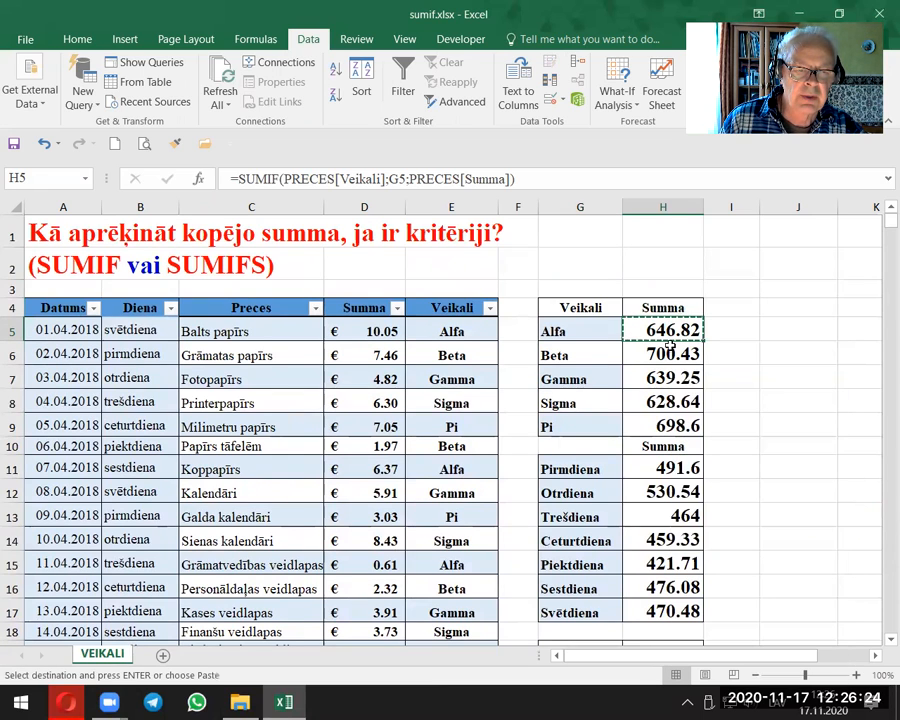
{"action": "scroll", "coordinate": [667, 425], "scroll_direction": "down", "scroll_amount": 3}
{"action": "scroll", "coordinate": [667, 425], "scroll_direction": "down", "scroll_amount": 2}
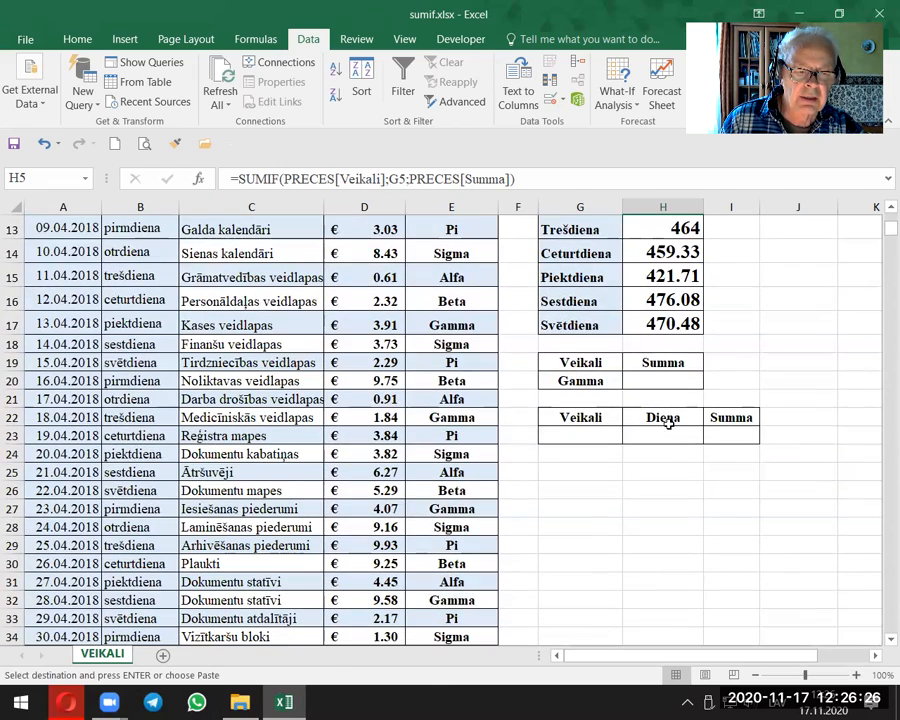
{"action": "right_click", "coordinate": [656, 385]}
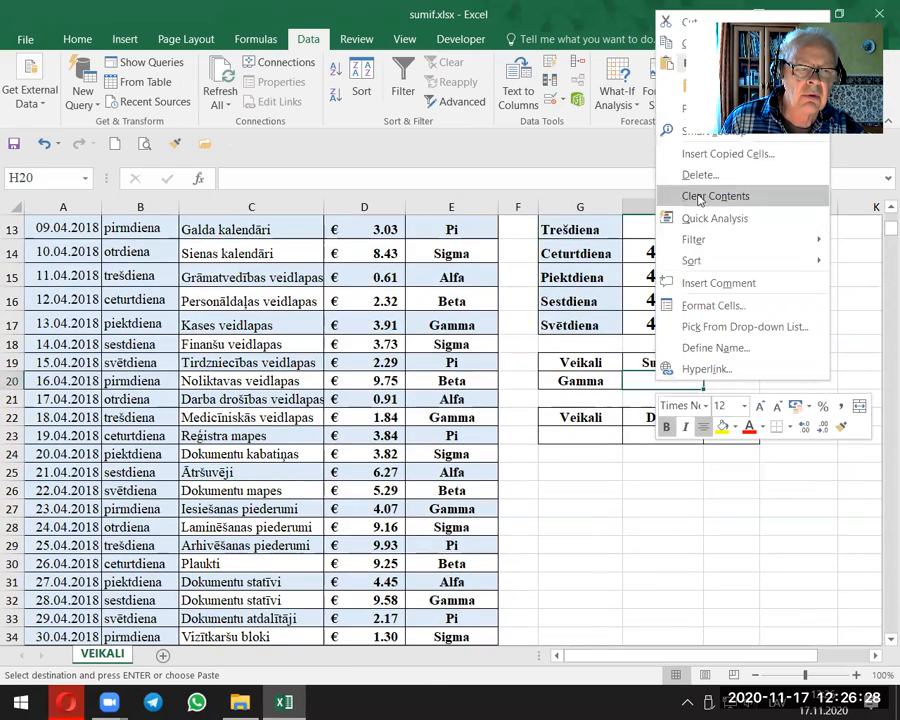
{"action": "left_click", "coordinate": [691, 87]}
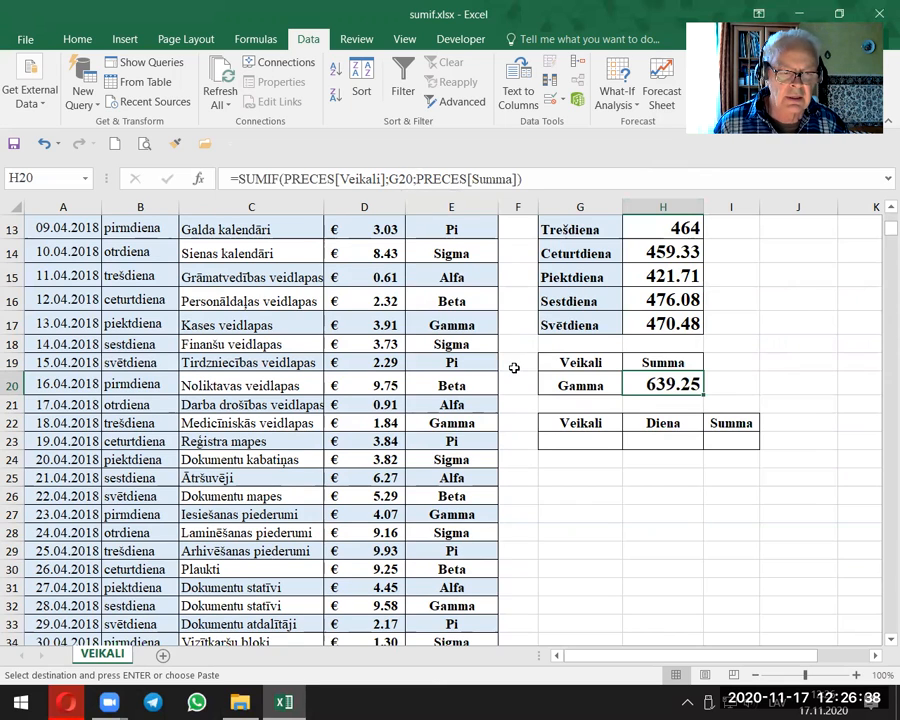
{"action": "key", "text": "Escape"}
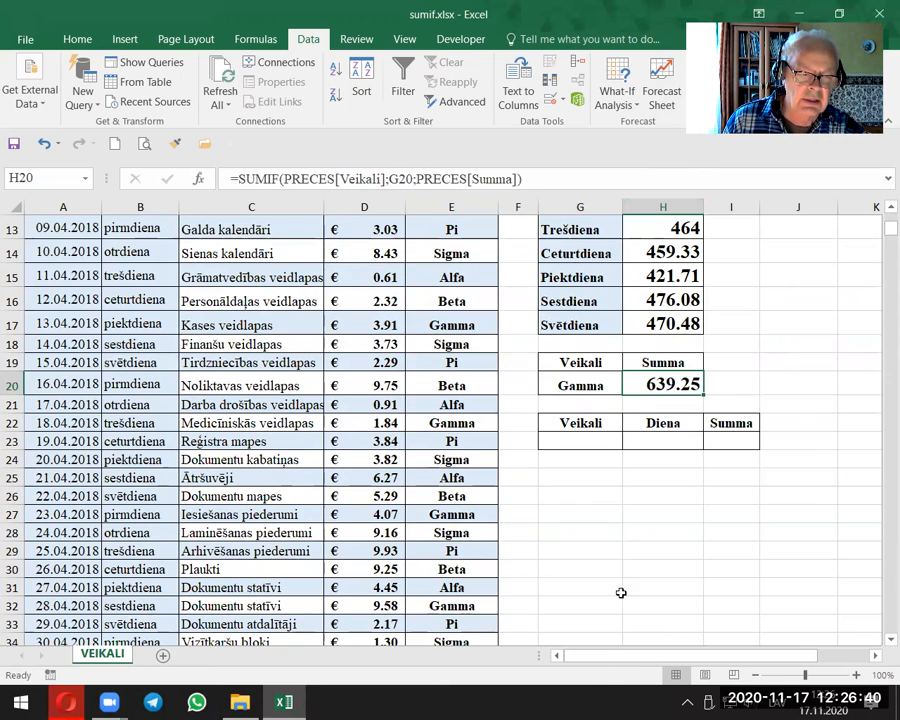
Step: Compare the sum for Gamma in H20 with the Gamma total in H7
{"action": "left_click", "coordinate": [625, 552]}
{"action": "scroll", "coordinate": [625, 552], "scroll_direction": "up", "scroll_amount": 3}
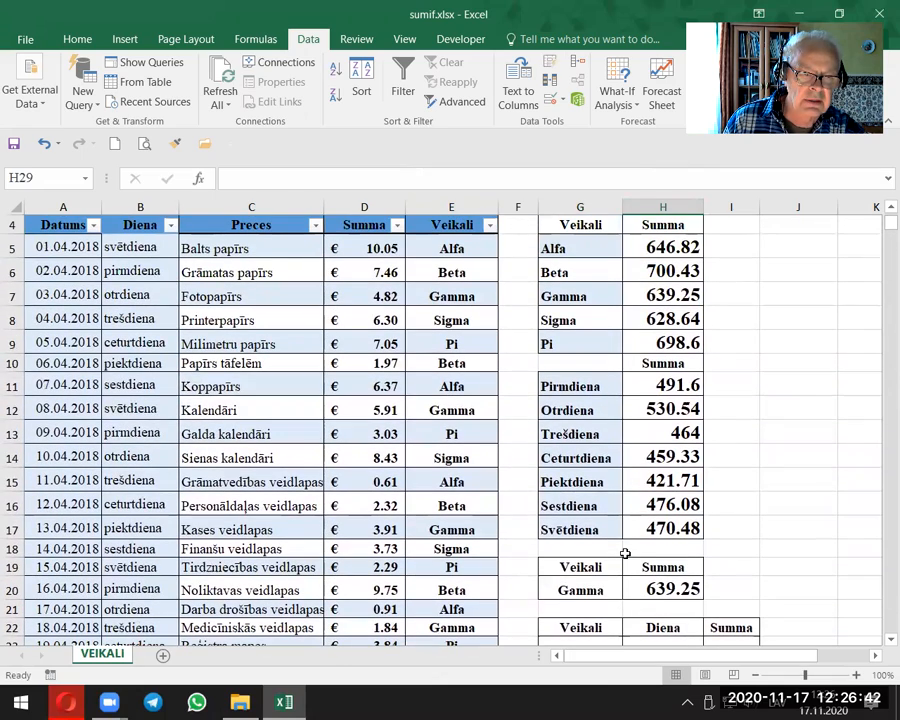
{"action": "left_click", "coordinate": [657, 305]}
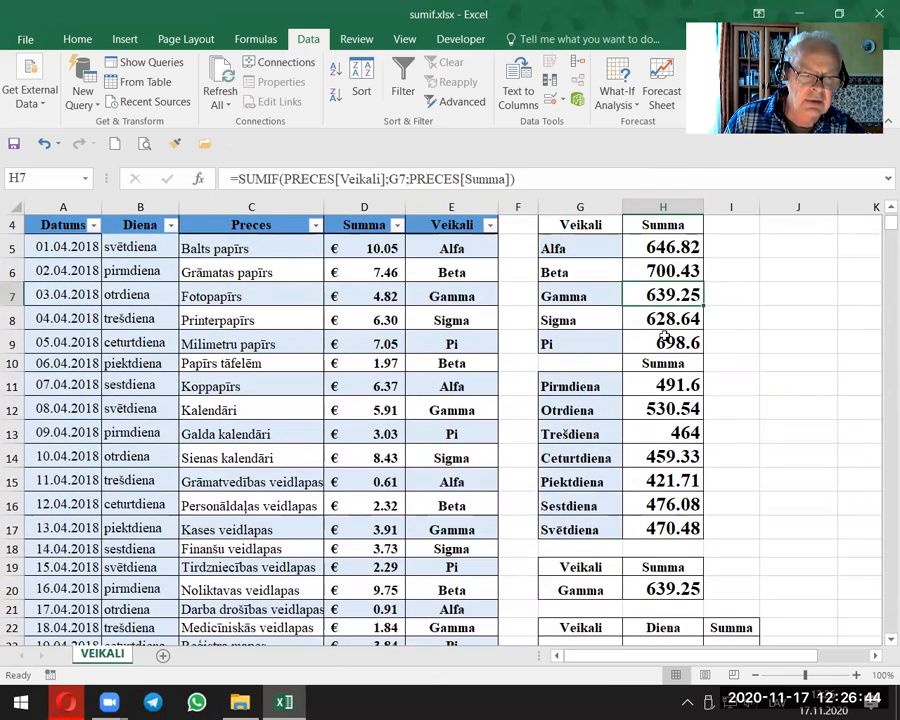
Step: Test the lookup by switching the store in G20 to Beta and finally to Sigma
{"action": "left_click", "coordinate": [600, 588]}
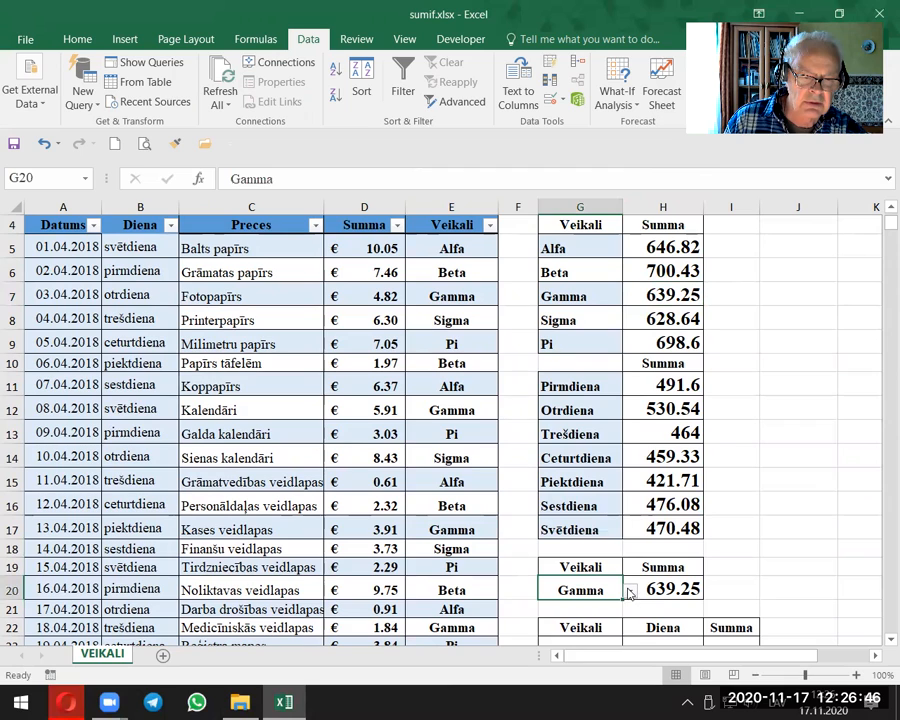
{"action": "left_click", "coordinate": [630, 593]}
{"action": "left_click", "coordinate": [563, 671]}
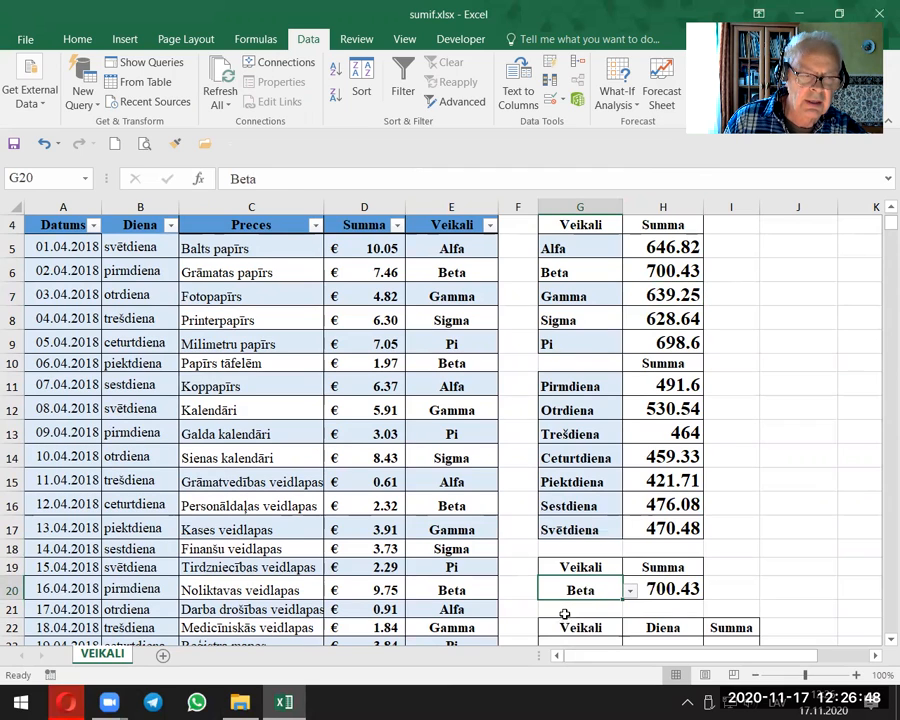
{"action": "left_click", "coordinate": [630, 591]}
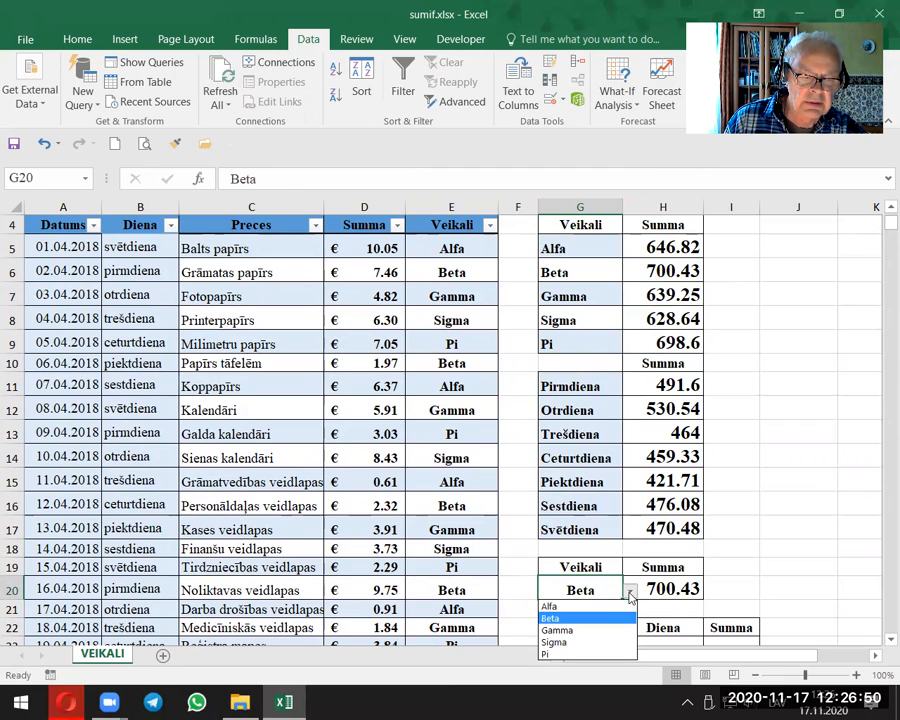
{"action": "left_click", "coordinate": [580, 645]}
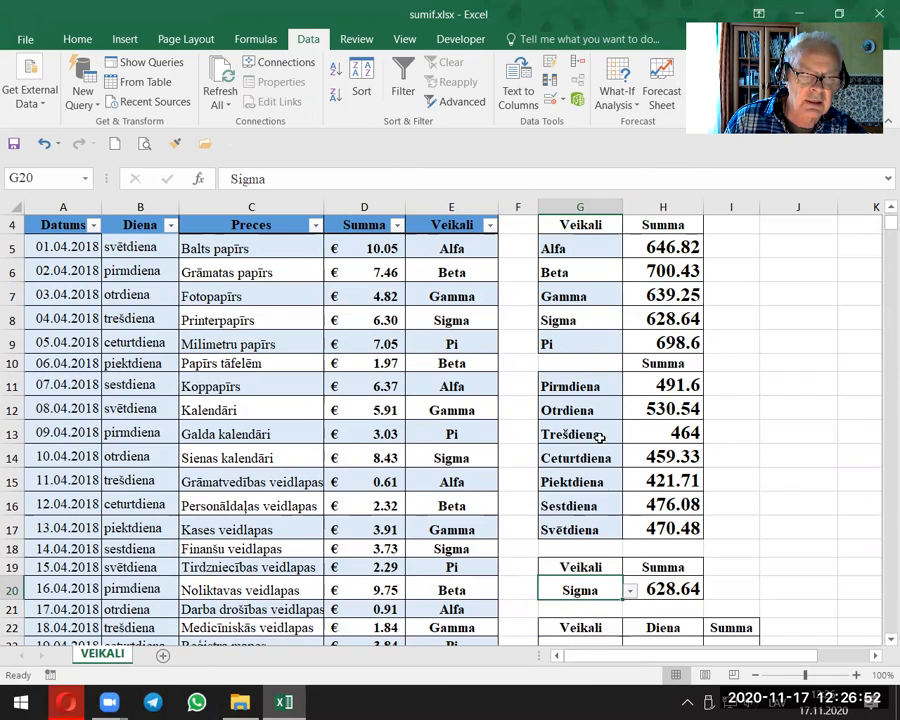
{"action": "left_click", "coordinate": [757, 482]}
Step: Fill the store selection cell G20 with the standard orange colour
{"action": "scroll", "coordinate": [772, 472], "scroll_direction": "down", "scroll_amount": 2}
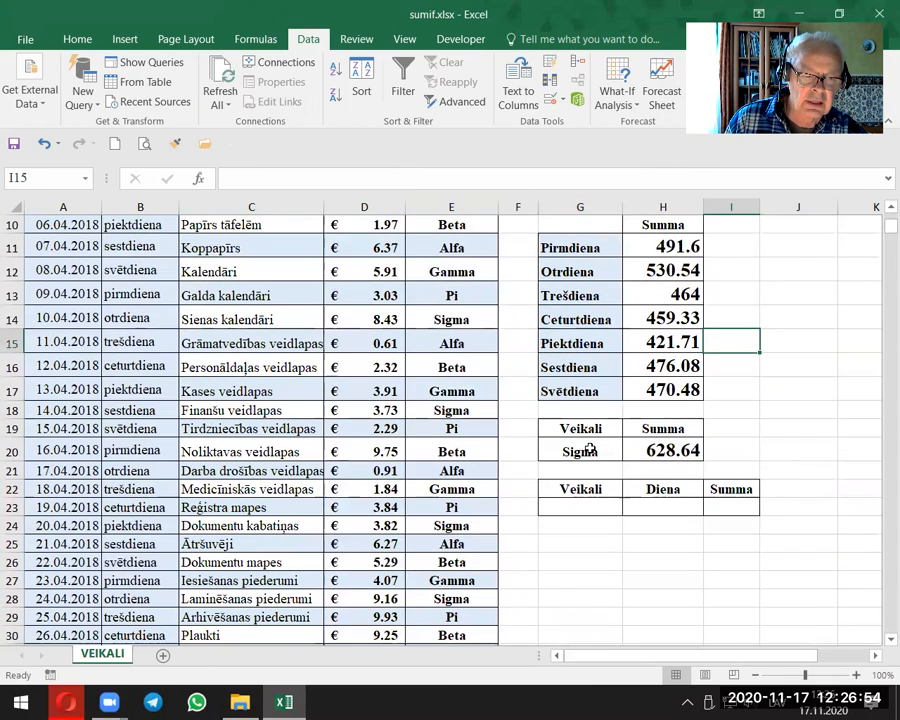
{"action": "left_click", "coordinate": [590, 447]}
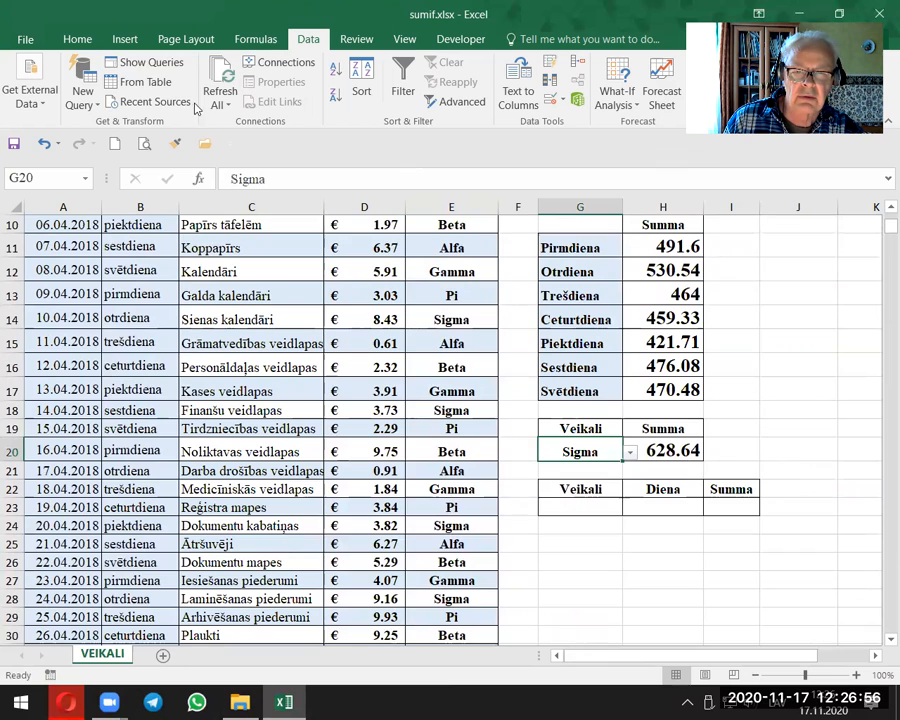
{"action": "left_click", "coordinate": [78, 39]}
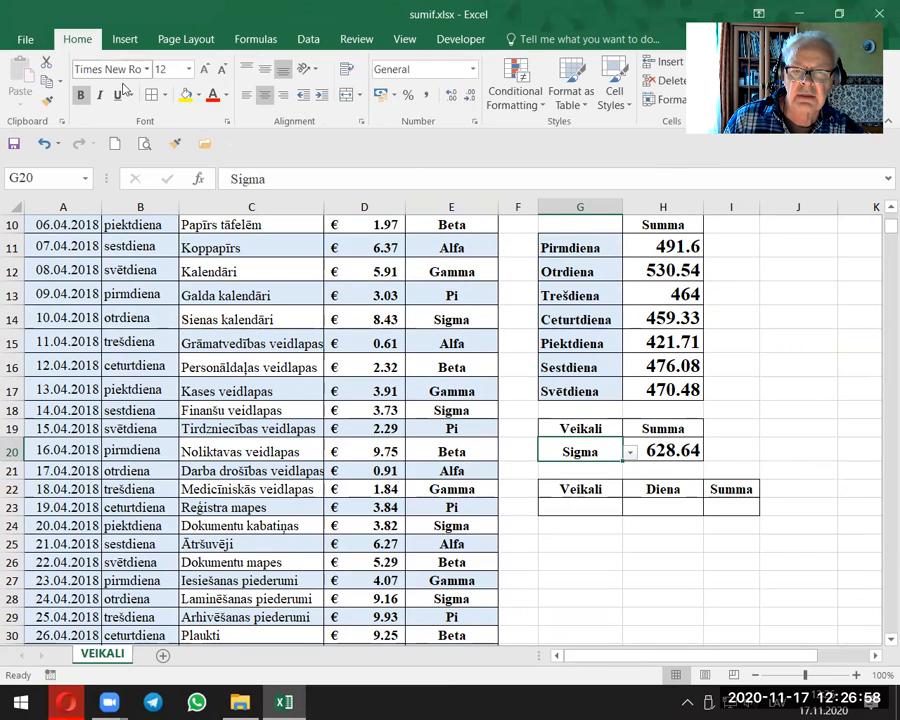
{"action": "left_click", "coordinate": [198, 96]}
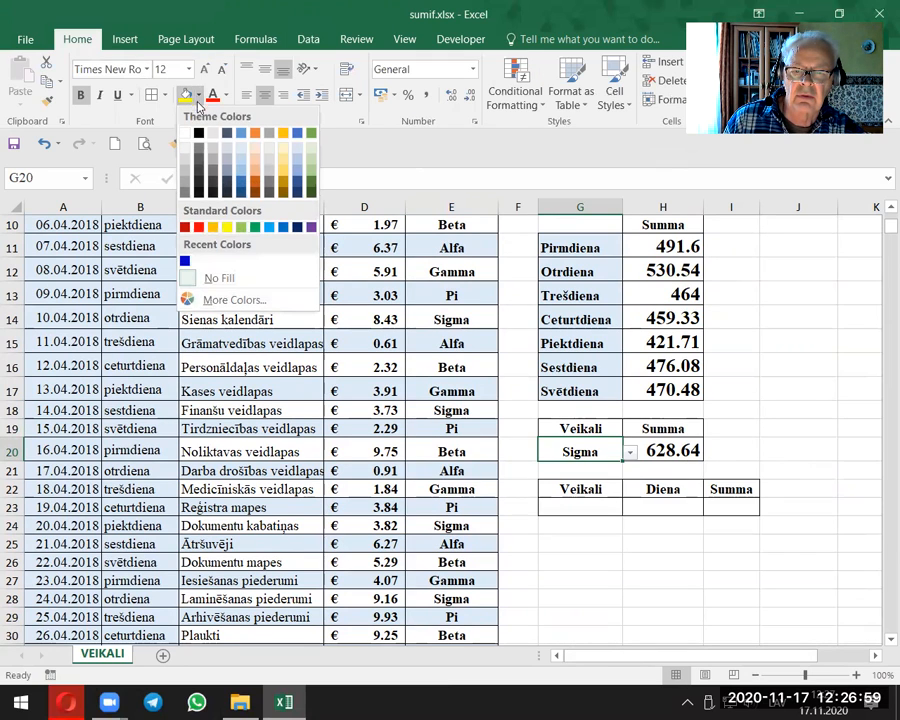
{"action": "left_click", "coordinate": [212, 227]}
{"action": "left_click", "coordinate": [763, 358]}
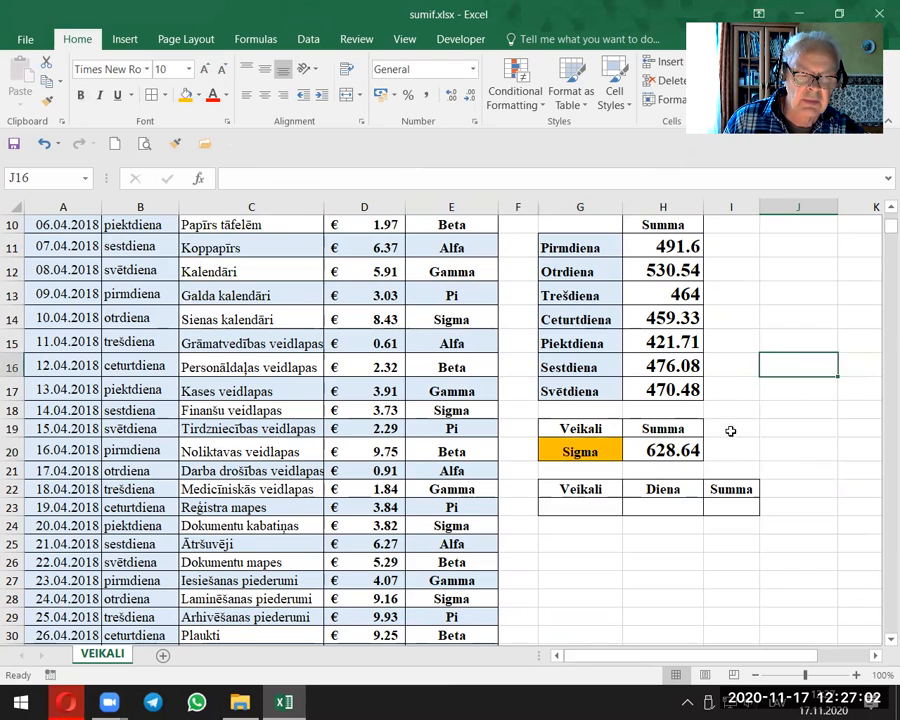
{"action": "left_click", "coordinate": [594, 505]}
{"action": "left_click", "coordinate": [665, 504]}
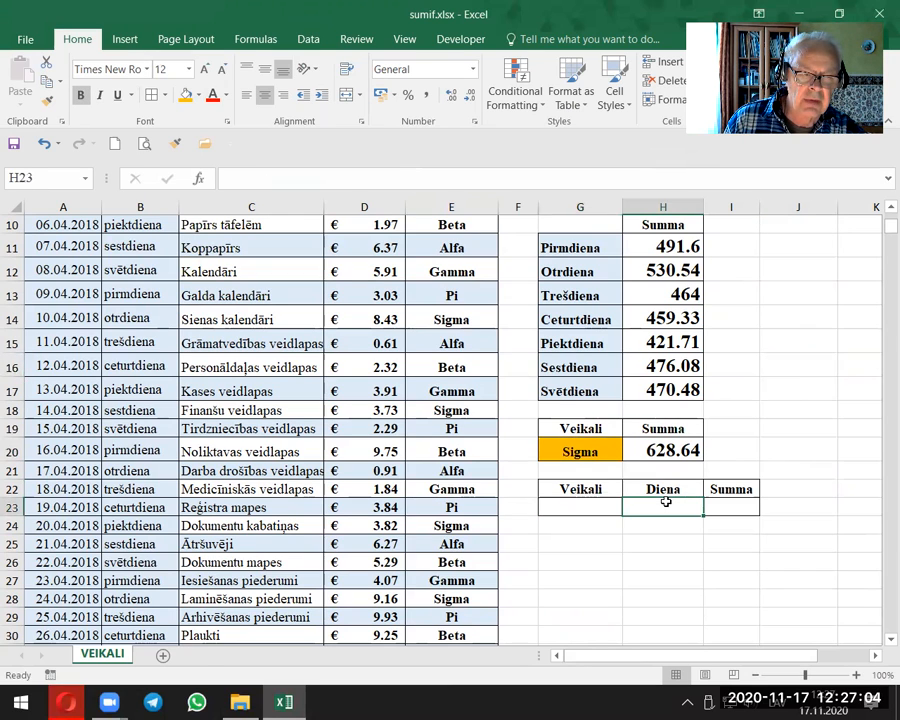
{"action": "left_click", "coordinate": [590, 506]}
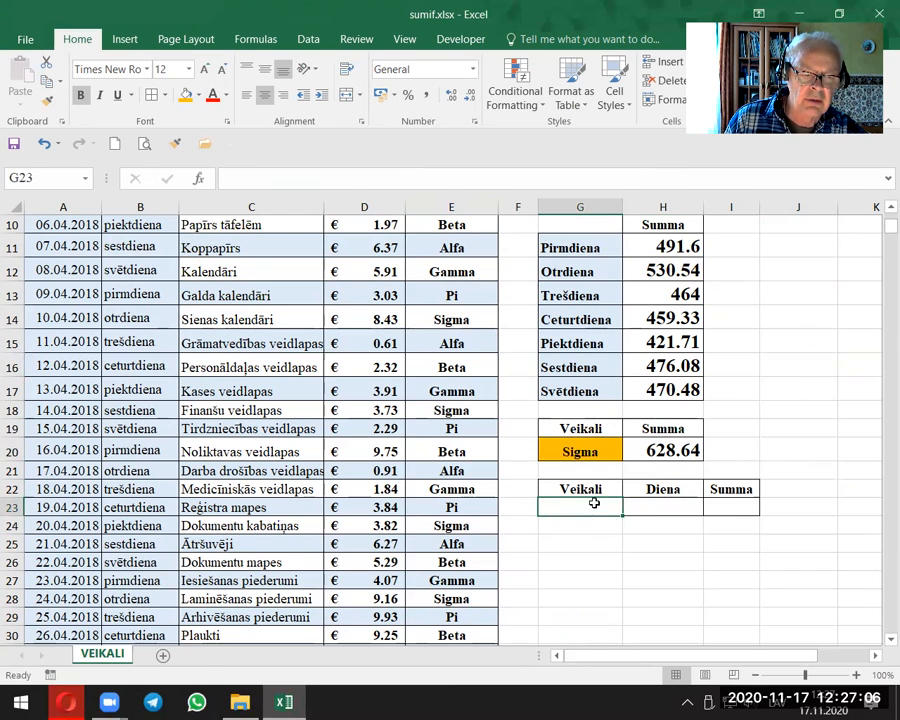
{"action": "left_click", "coordinate": [648, 499]}
{"action": "left_click", "coordinate": [595, 491]}
{"action": "left_click", "coordinate": [591, 505]}
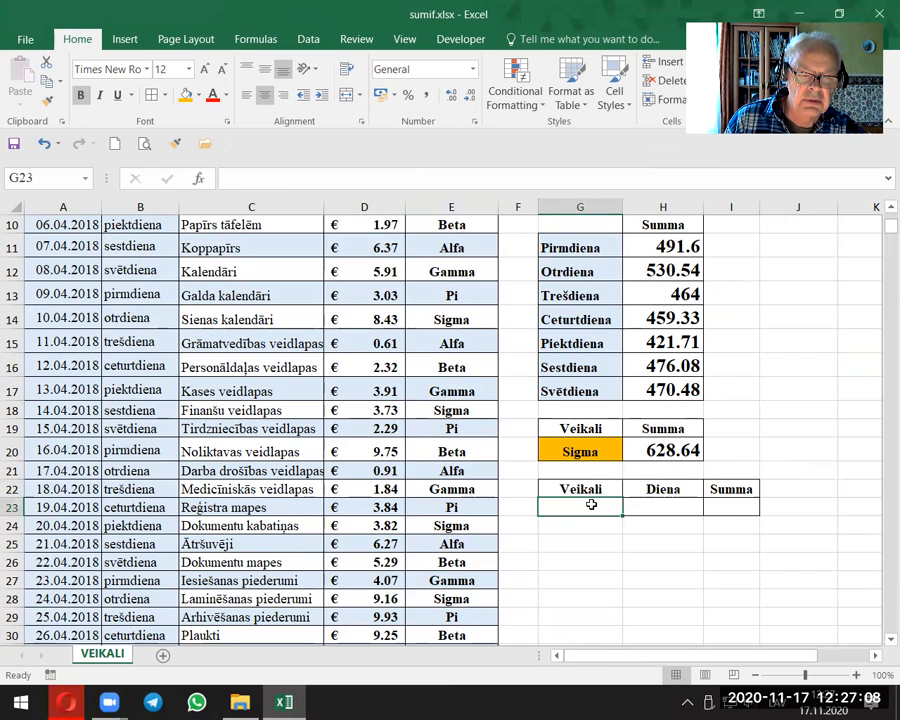
Step: Copy the store drop-down cell G20 into G23 under Veikali and choose Beta in the copy
{"action": "left_click", "coordinate": [586, 453]}
{"action": "right_click", "coordinate": [591, 452]}
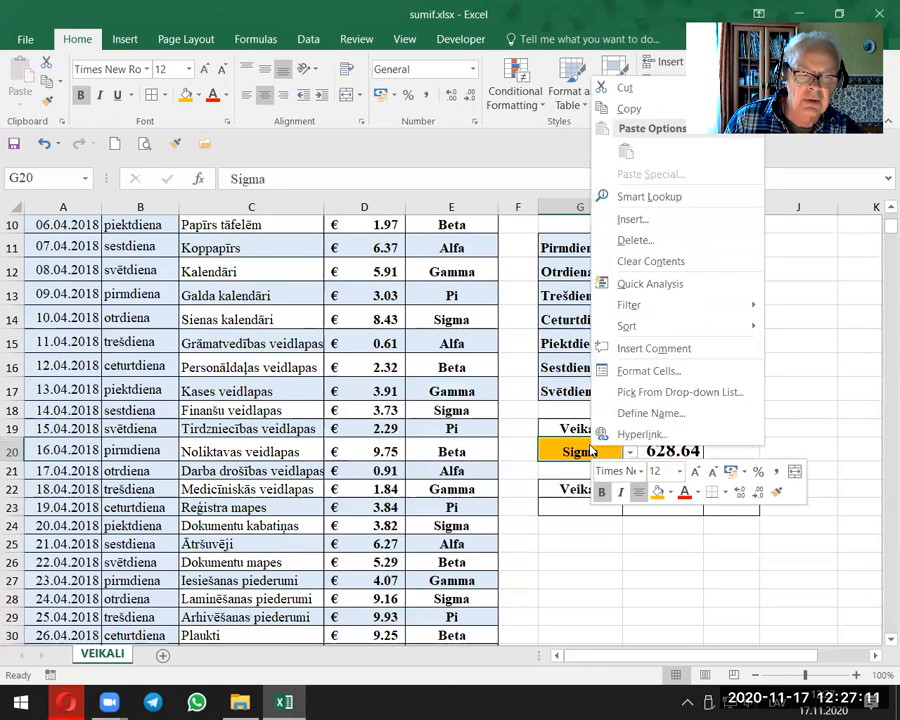
{"action": "left_click", "coordinate": [629, 108]}
{"action": "right_click", "coordinate": [609, 507]}
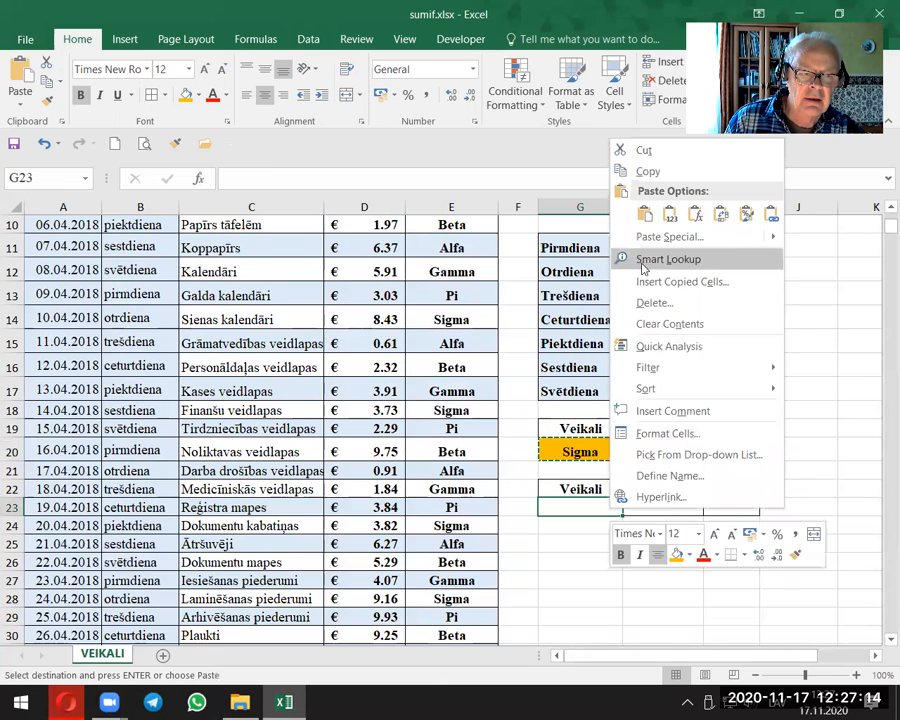
{"action": "left_click", "coordinate": [638, 210]}
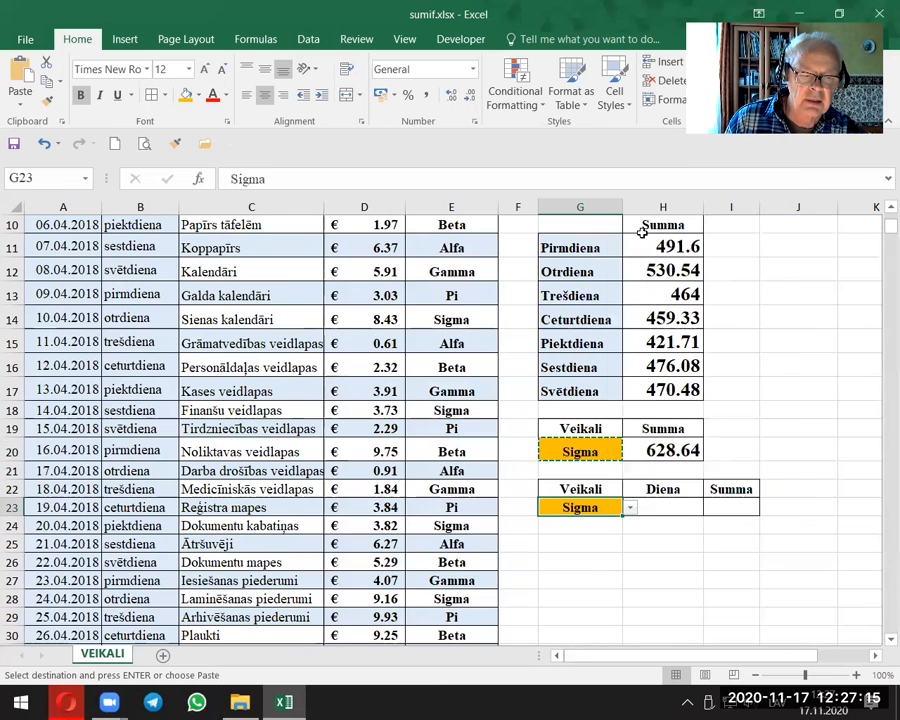
{"action": "left_click", "coordinate": [630, 508]}
{"action": "left_click", "coordinate": [575, 535]}
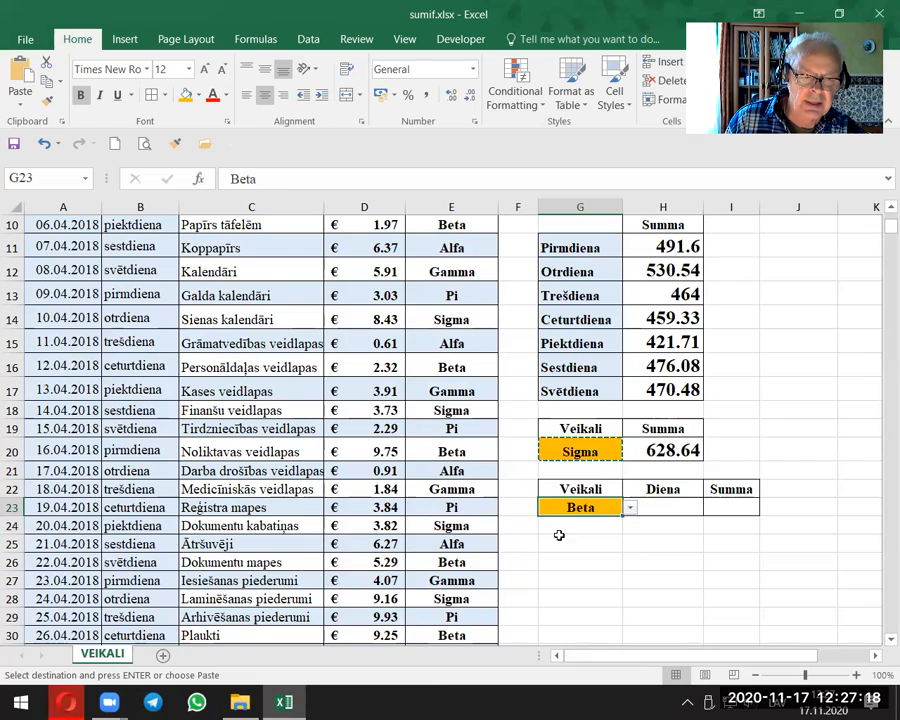
Step: Add a list validation to the Diena cell H23 using the weekday names in G11:G17 as its source
{"action": "left_click", "coordinate": [669, 507]}
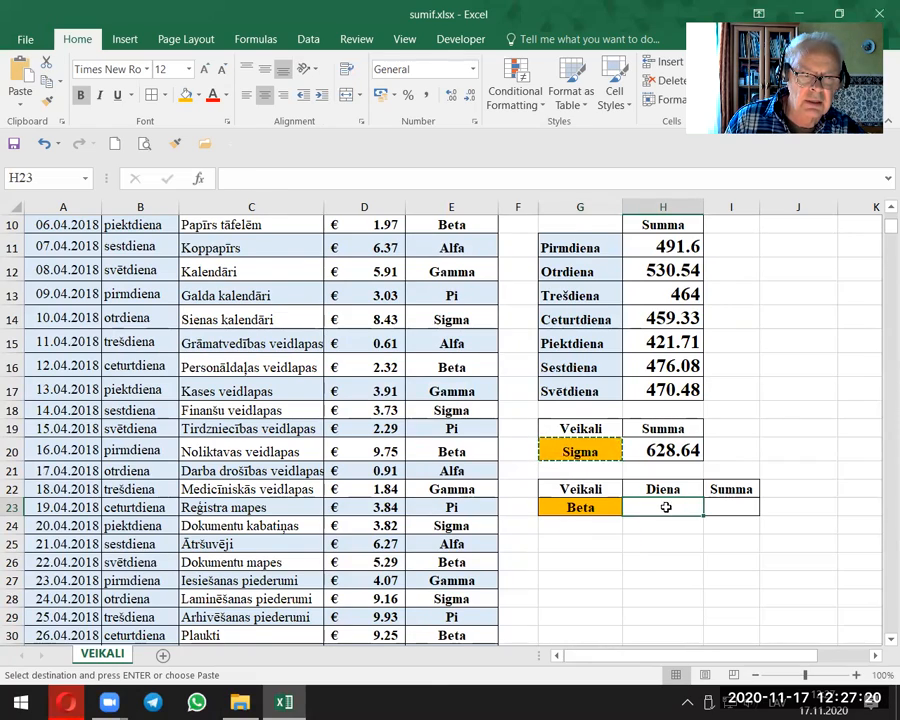
{"action": "scroll", "coordinate": [667, 503], "scroll_direction": "up", "scroll_amount": 2}
{"action": "scroll", "coordinate": [664, 499], "scroll_direction": "down", "scroll_amount": 1}
{"action": "scroll", "coordinate": [664, 499], "scroll_direction": "down", "scroll_amount": 1}
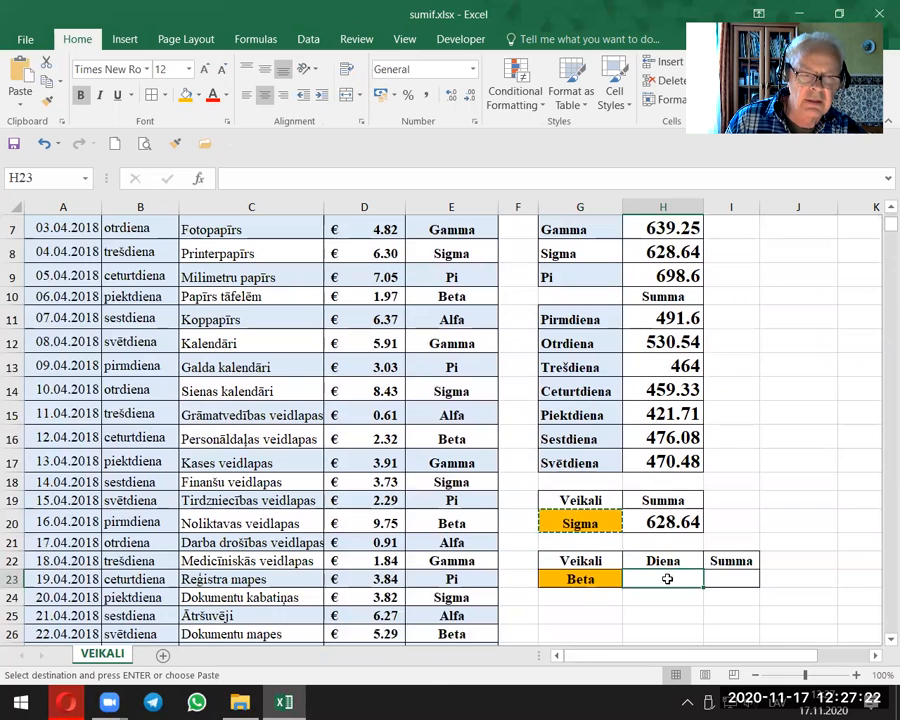
{"action": "left_click", "coordinate": [304, 38]}
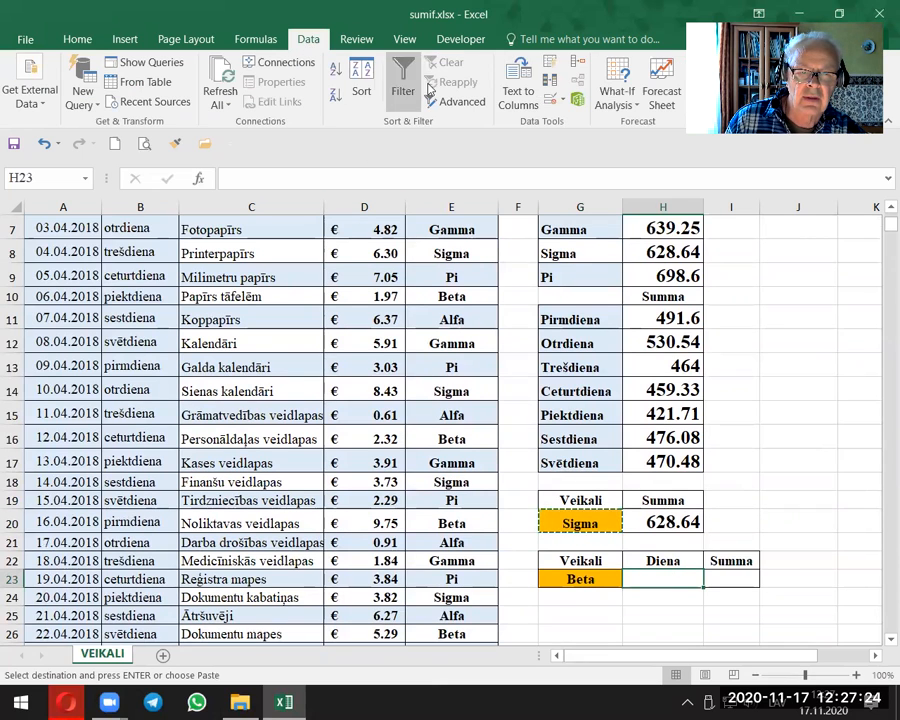
{"action": "left_click", "coordinate": [552, 101]}
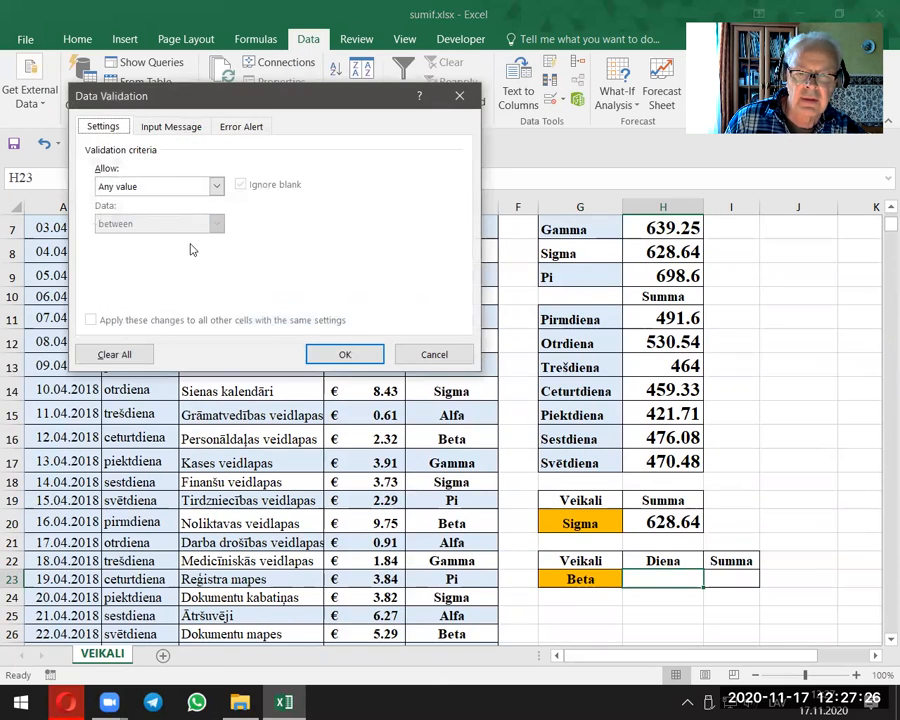
{"action": "left_click", "coordinate": [217, 187]}
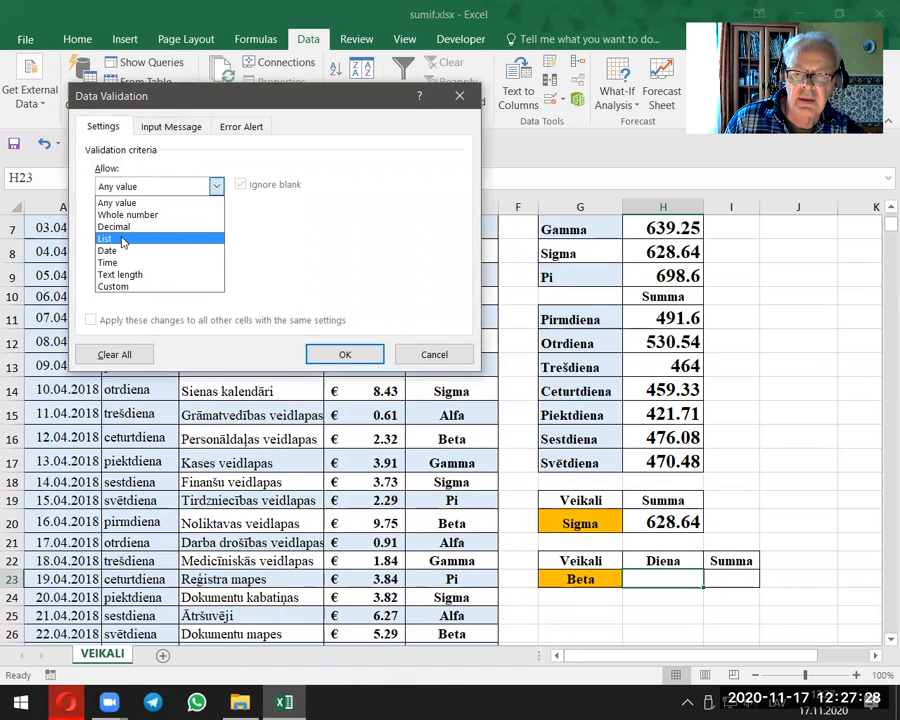
{"action": "left_click", "coordinate": [115, 237]}
{"action": "left_click", "coordinate": [128, 257]}
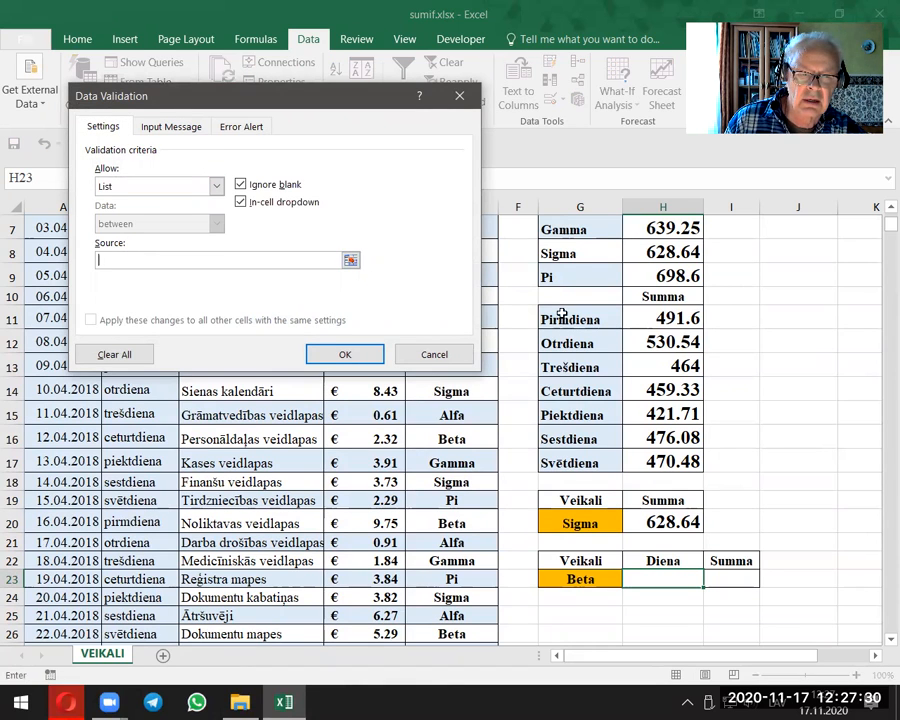
{"action": "left_click_drag", "start_coordinate": [566, 320], "coordinate": [585, 464]}
{"action": "left_click", "coordinate": [345, 354]}
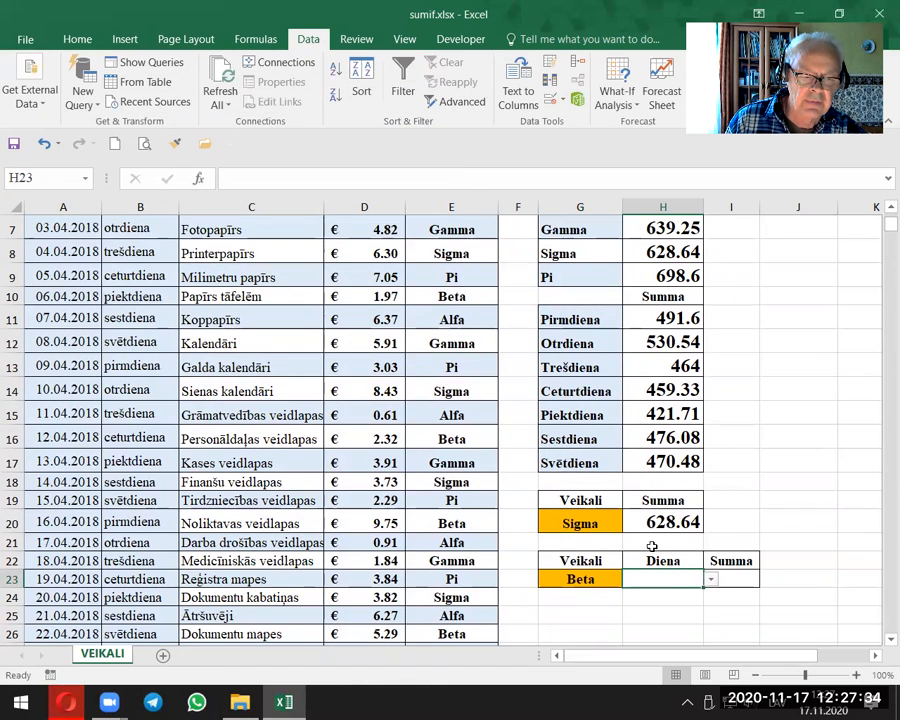
Step: Choose Trešdiena from the weekday list in H23 and fill the cell with orange
{"action": "left_click", "coordinate": [712, 584]}
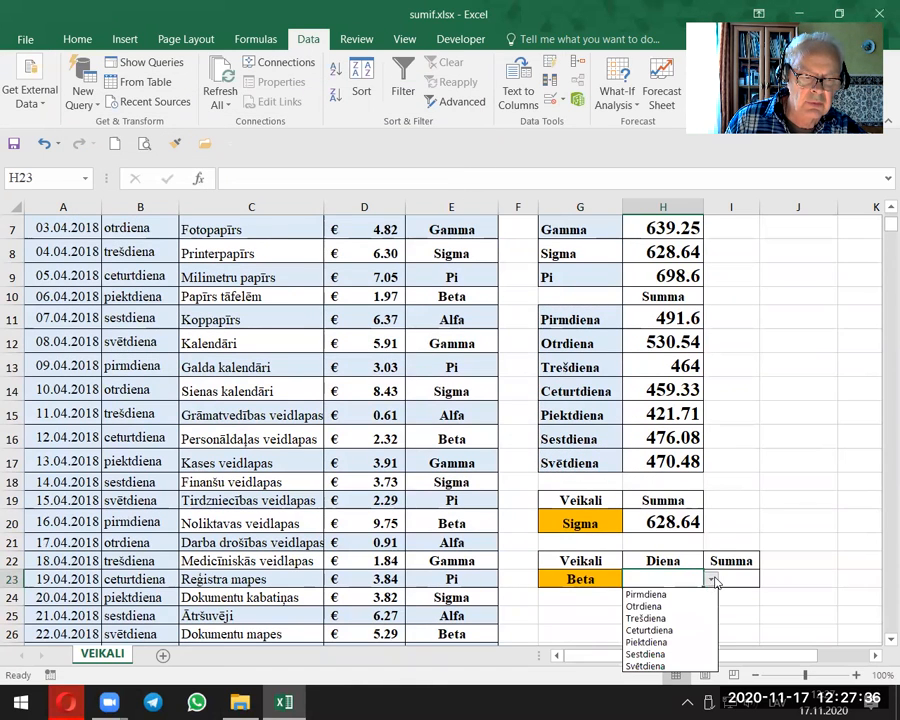
{"action": "left_click", "coordinate": [660, 621]}
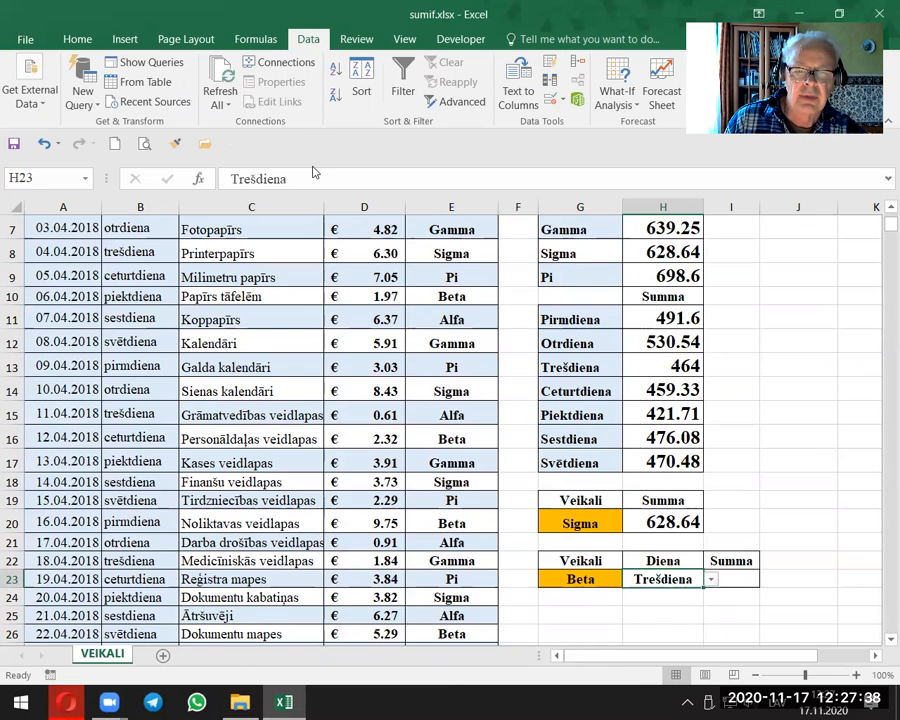
{"action": "left_click", "coordinate": [77, 40]}
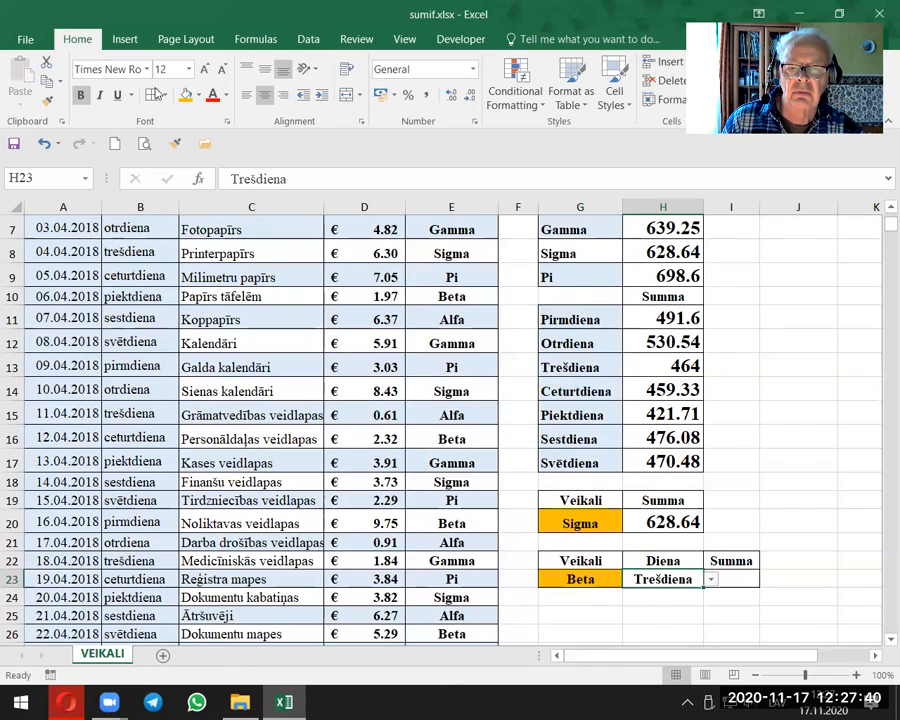
{"action": "left_click", "coordinate": [781, 405]}
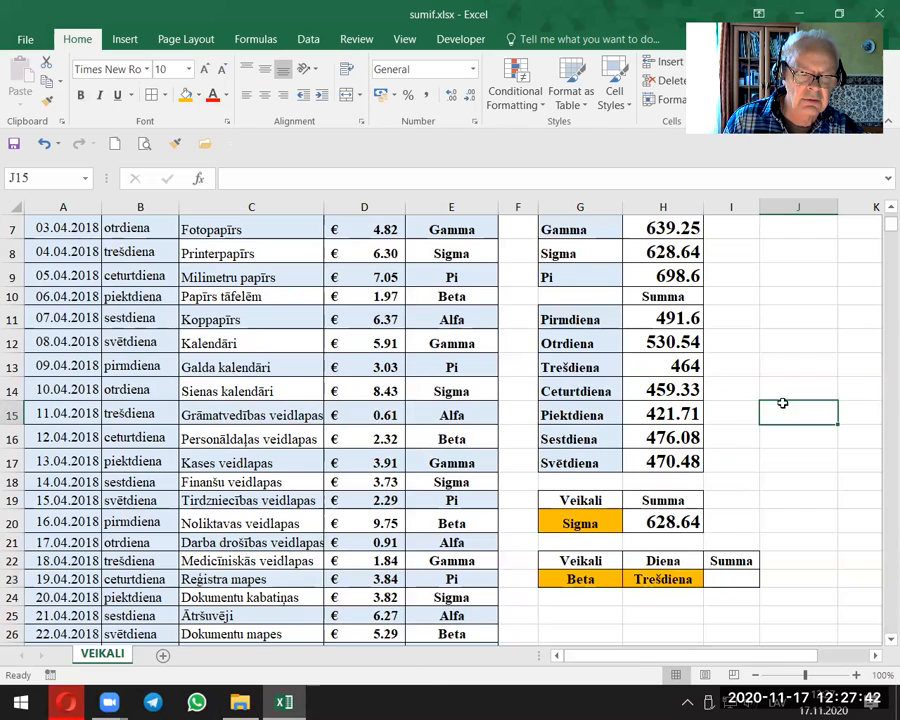
Step: Widen column I to give the Summa cell beside the store and weekday choices more room
{"action": "left_click", "coordinate": [595, 580]}
{"action": "left_click", "coordinate": [636, 580]}
{"action": "left_click", "coordinate": [598, 579]}
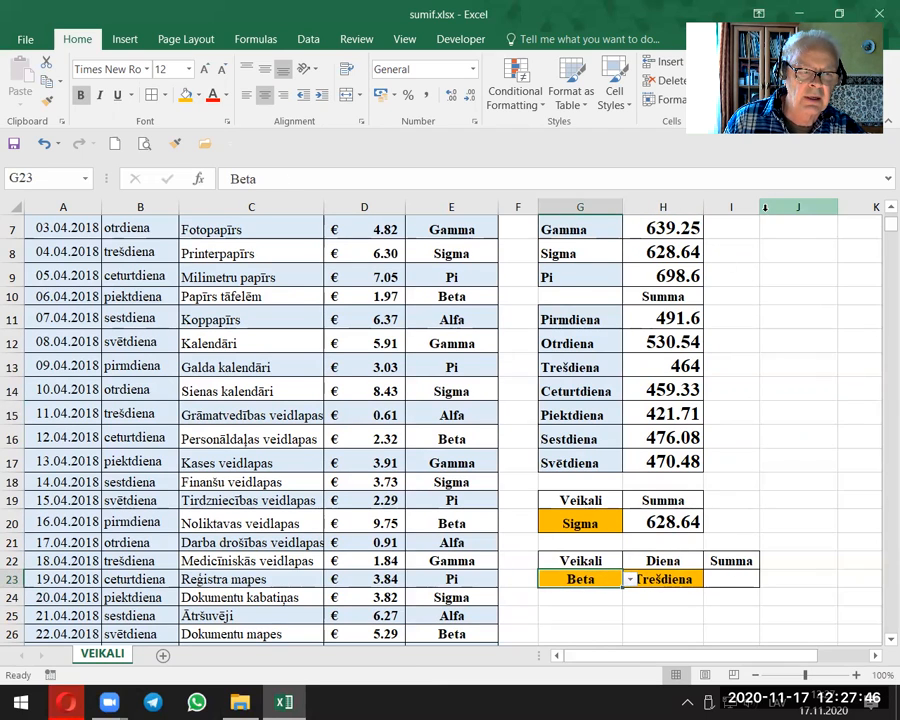
{"action": "left_click_drag", "start_coordinate": [760, 207], "coordinate": [788, 217]}
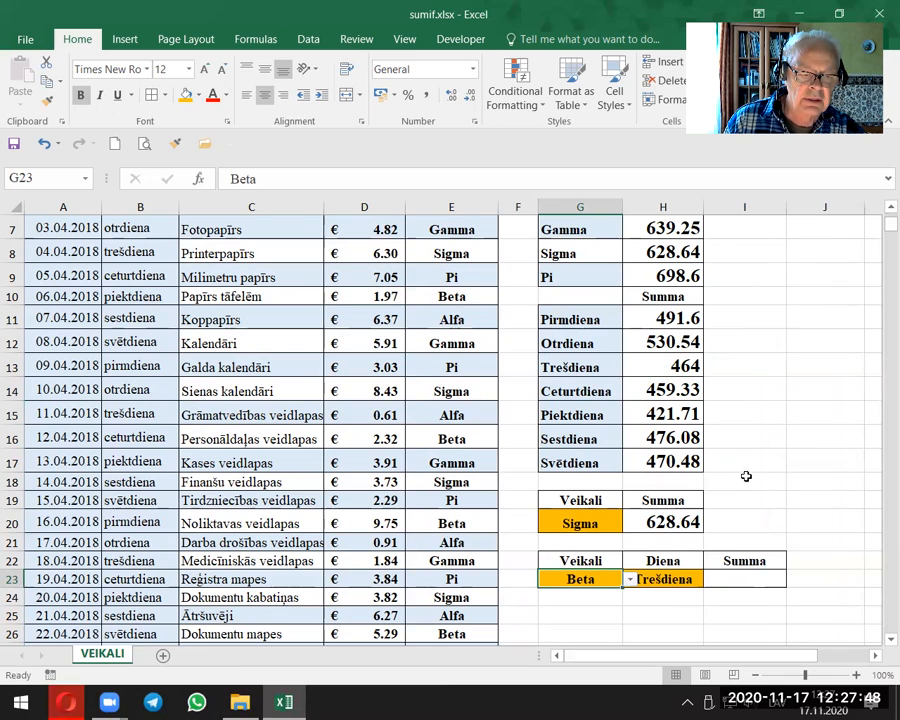
Step: Left-align the empty Summa cell I23 and increase its font size to 18
{"action": "left_click", "coordinate": [726, 572]}
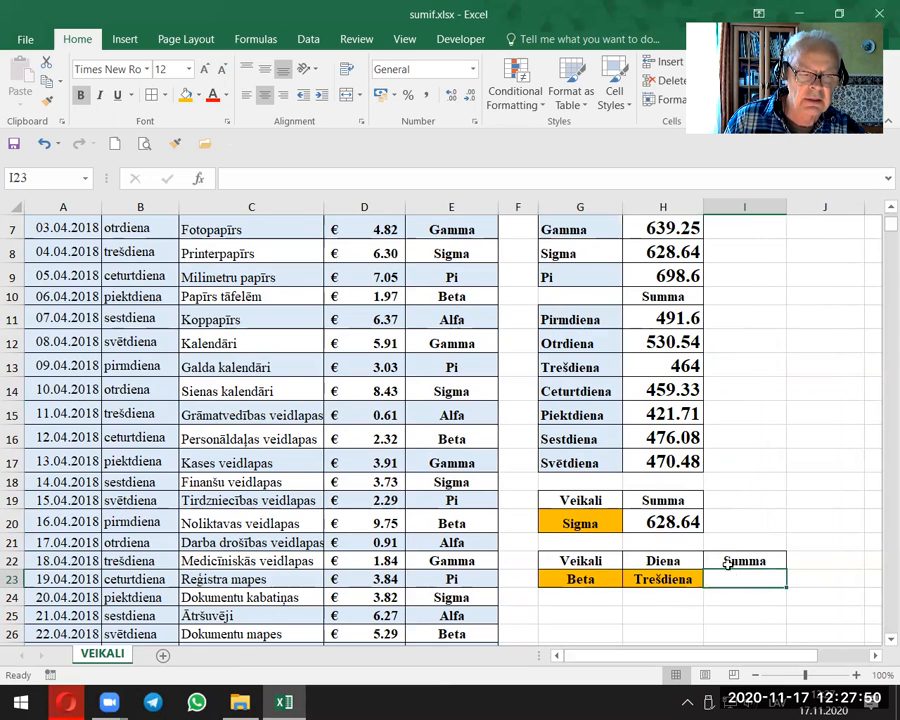
{"action": "scroll", "coordinate": [700, 540], "scroll_direction": "up", "scroll_amount": 2}
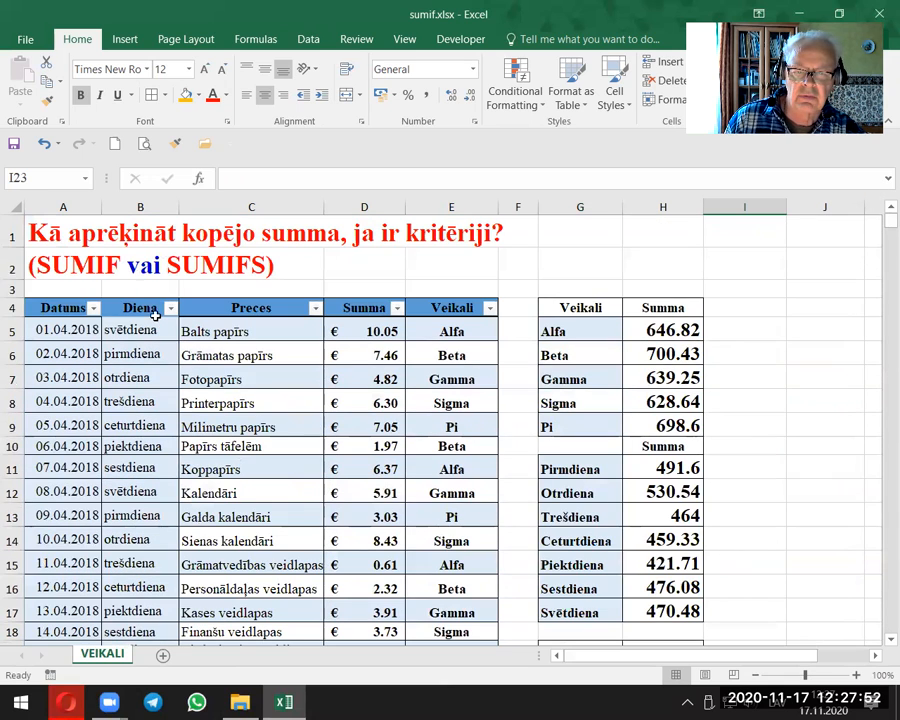
{"action": "scroll", "coordinate": [665, 436], "scroll_direction": "down", "scroll_amount": 3}
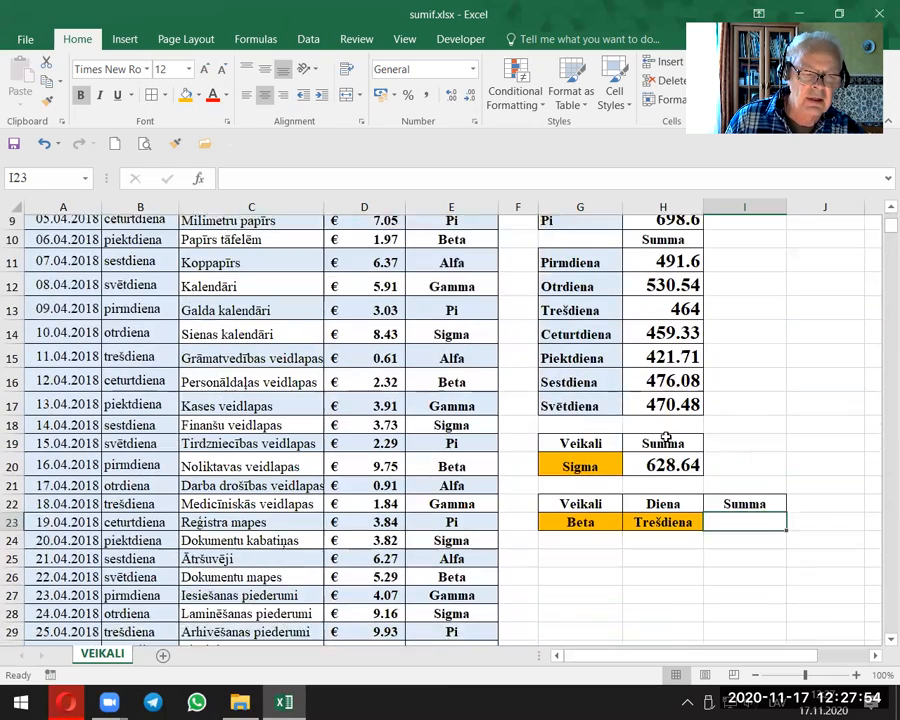
{"action": "left_click", "coordinate": [876, 657]}
{"action": "left_click", "coordinate": [876, 657]}
{"action": "left_click", "coordinate": [876, 657]}
{"action": "left_click", "coordinate": [876, 657]}
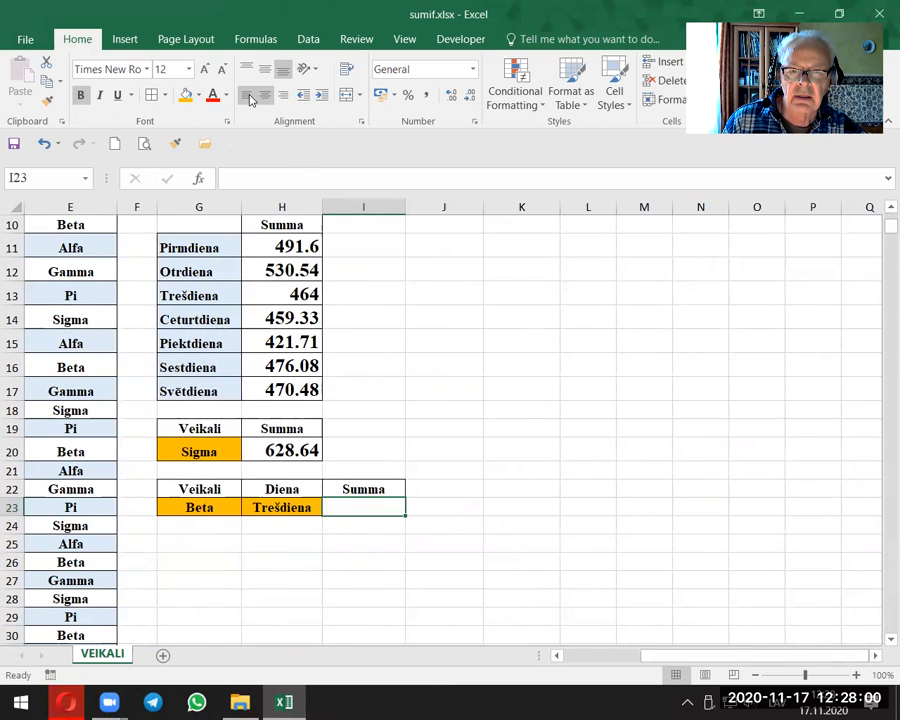
{"action": "left_click", "coordinate": [205, 70]}
{"action": "left_click", "coordinate": [205, 70]}
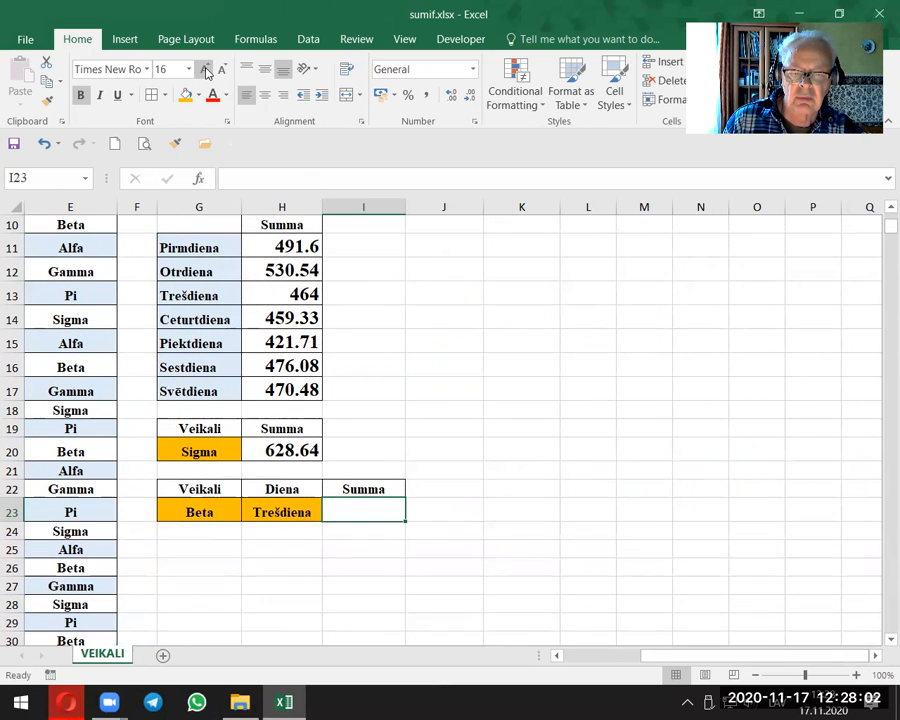
{"action": "left_click", "coordinate": [205, 70]}
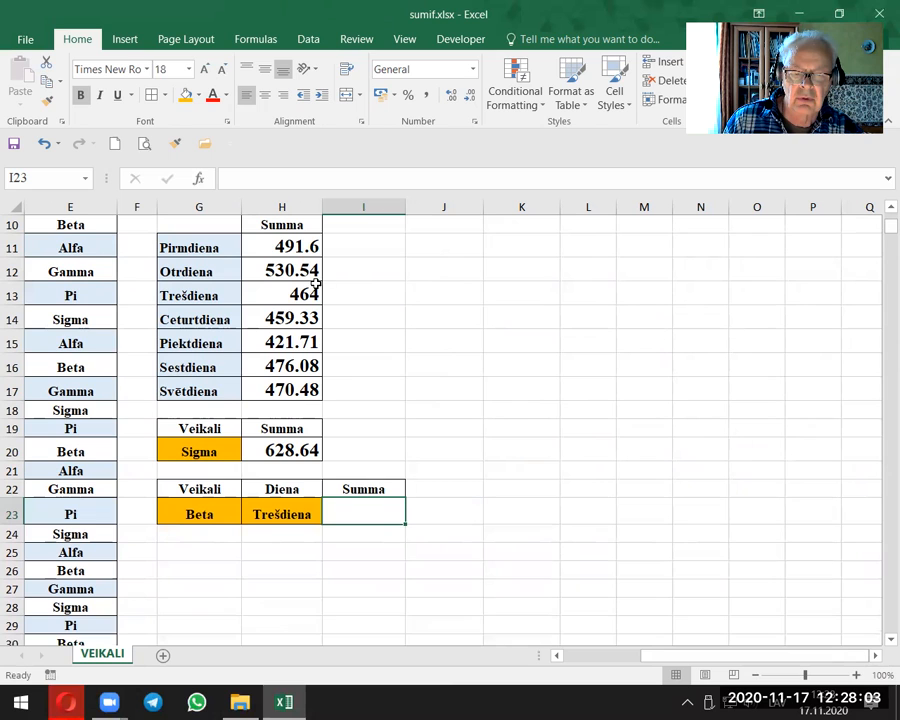
Step: Start a SUMIFS formula in the Summa cell I23 with the preces[Summa] column as the sum range
{"action": "left_click", "coordinate": [856, 675]}
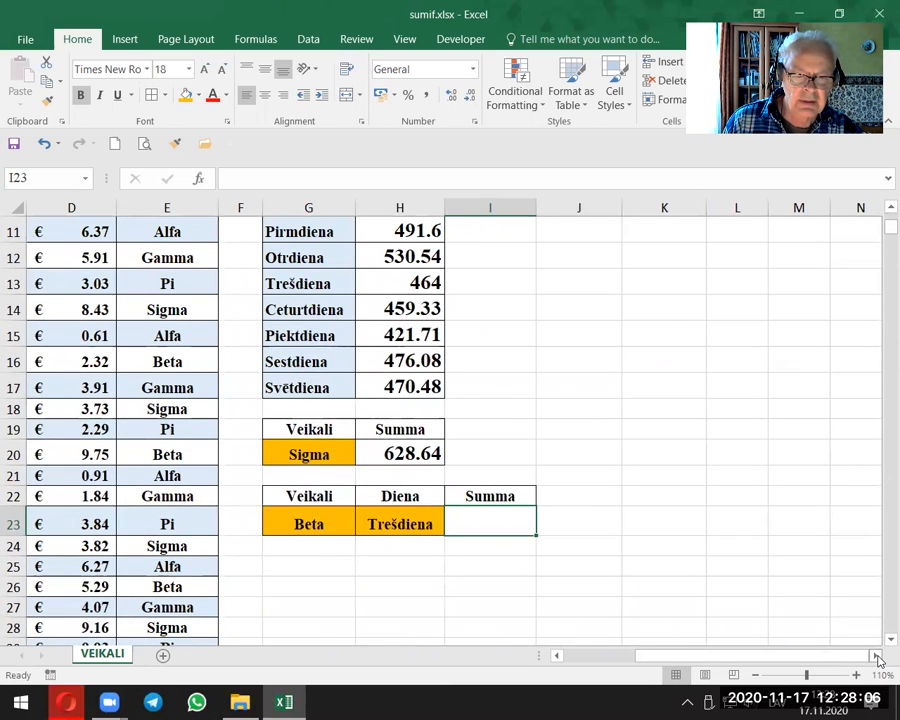
{"action": "left_click", "coordinate": [877, 656]}
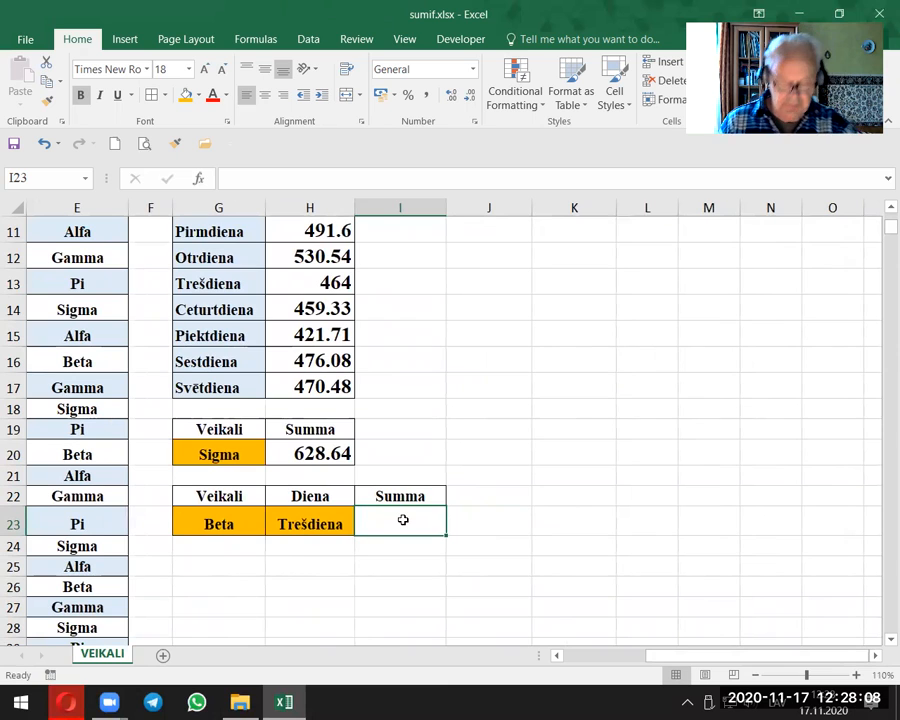
{"action": "type", "text": "="}
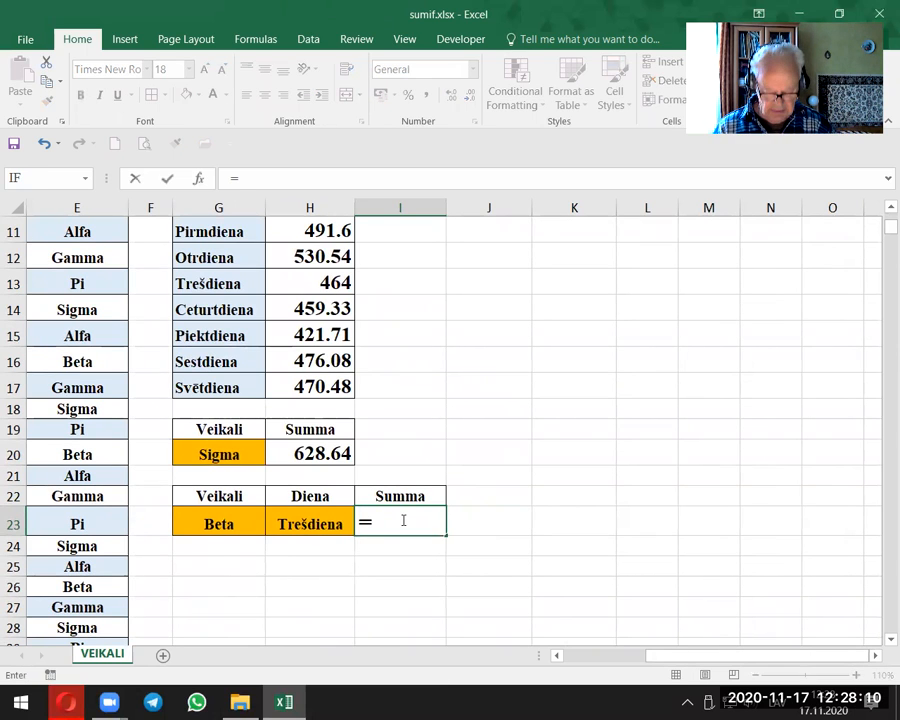
{"action": "type", "text": "sumi"}
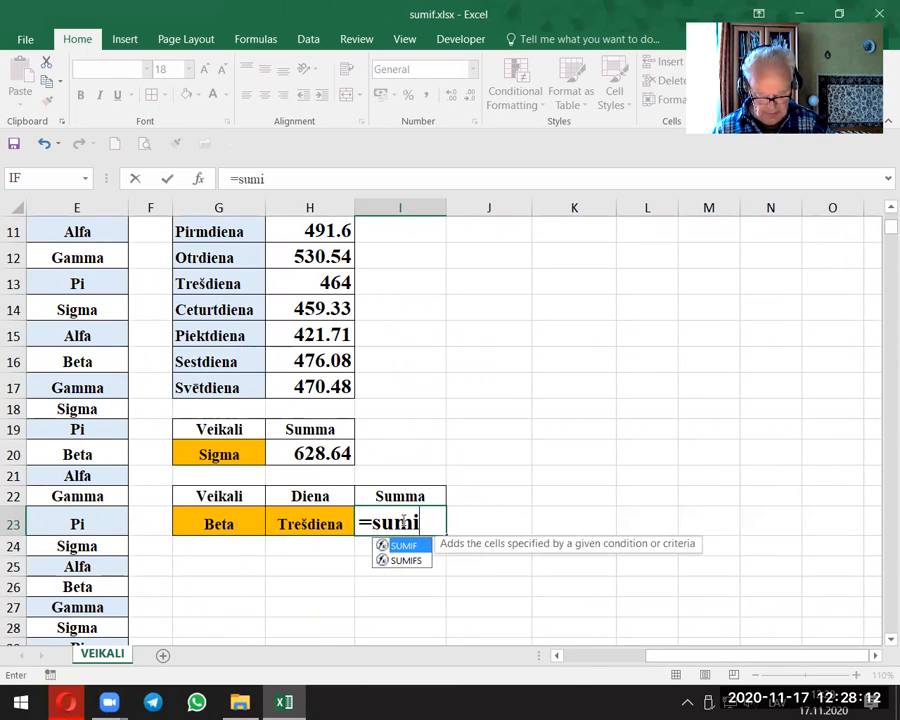
{"action": "type", "text": "fs"}
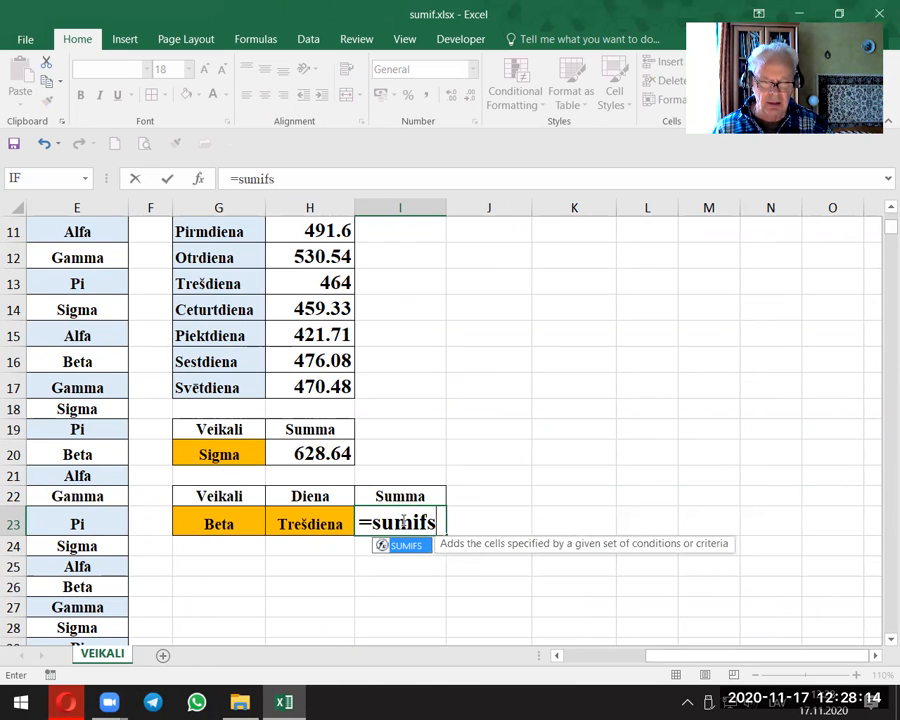
{"action": "type", "text": "("}
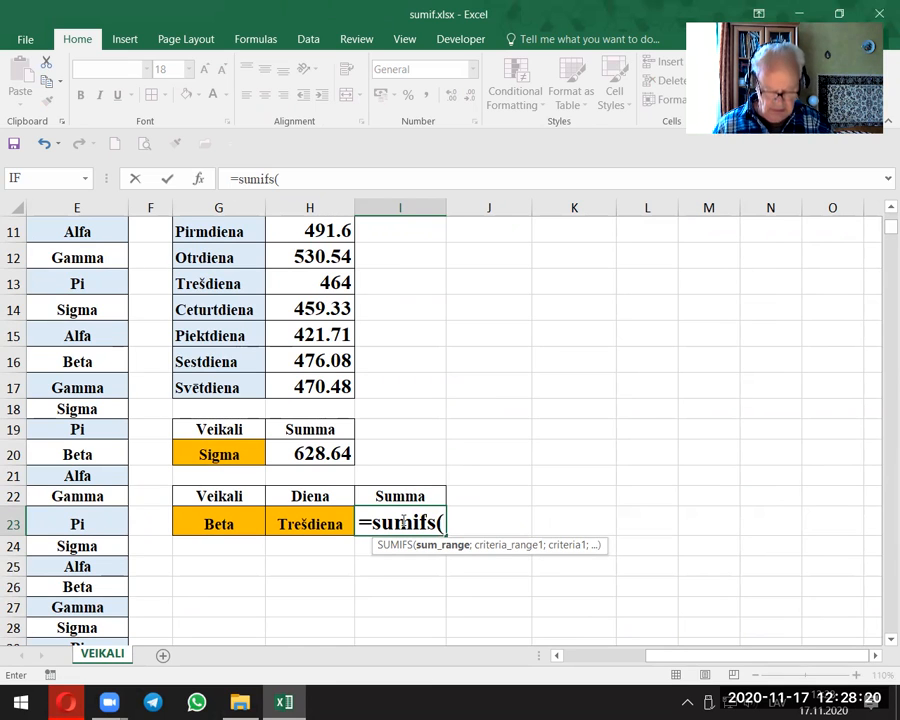
{"action": "type", "text": "pre"}
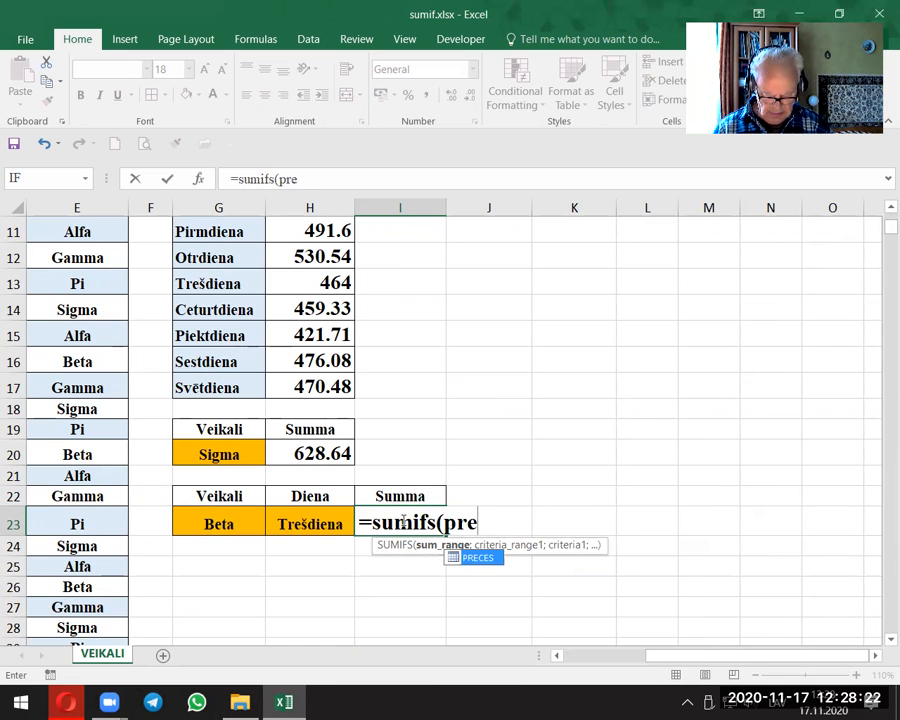
{"action": "type", "text": "ces["}
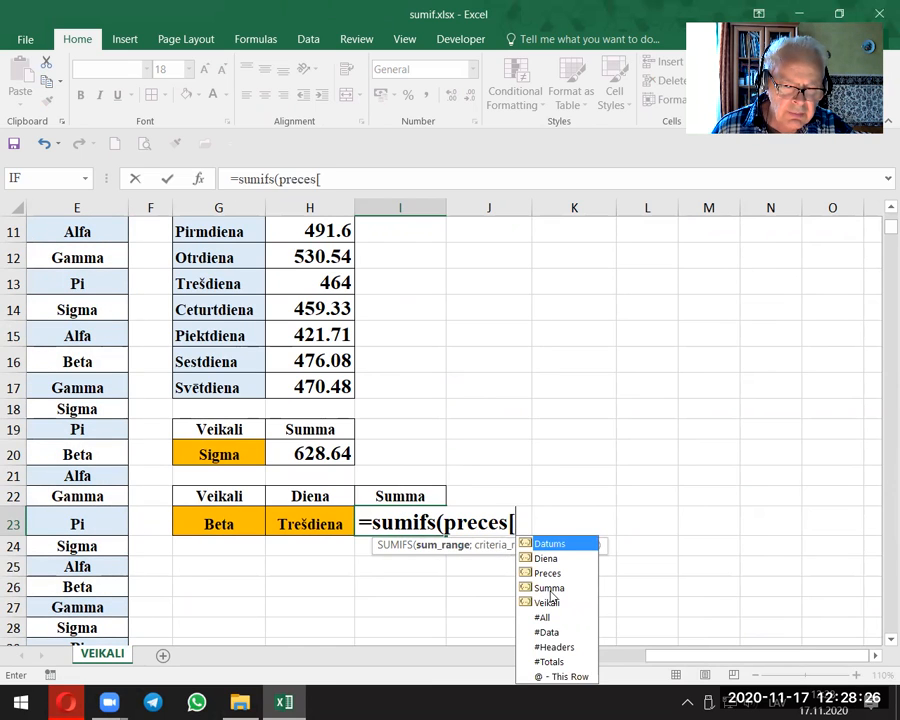
{"action": "double_click", "coordinate": [549, 589]}
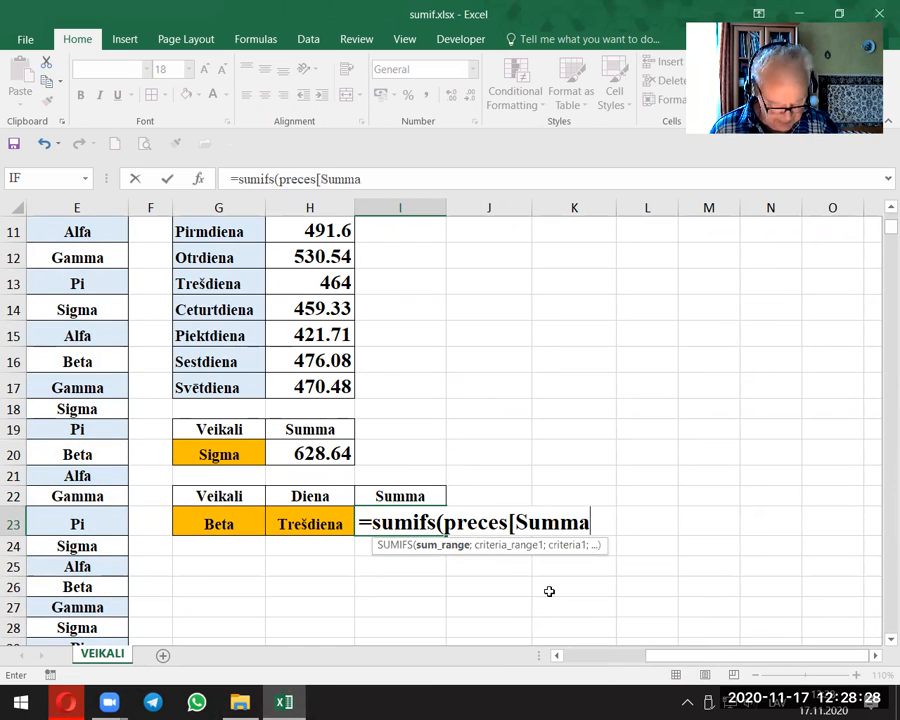
{"action": "type", "text": "];"}
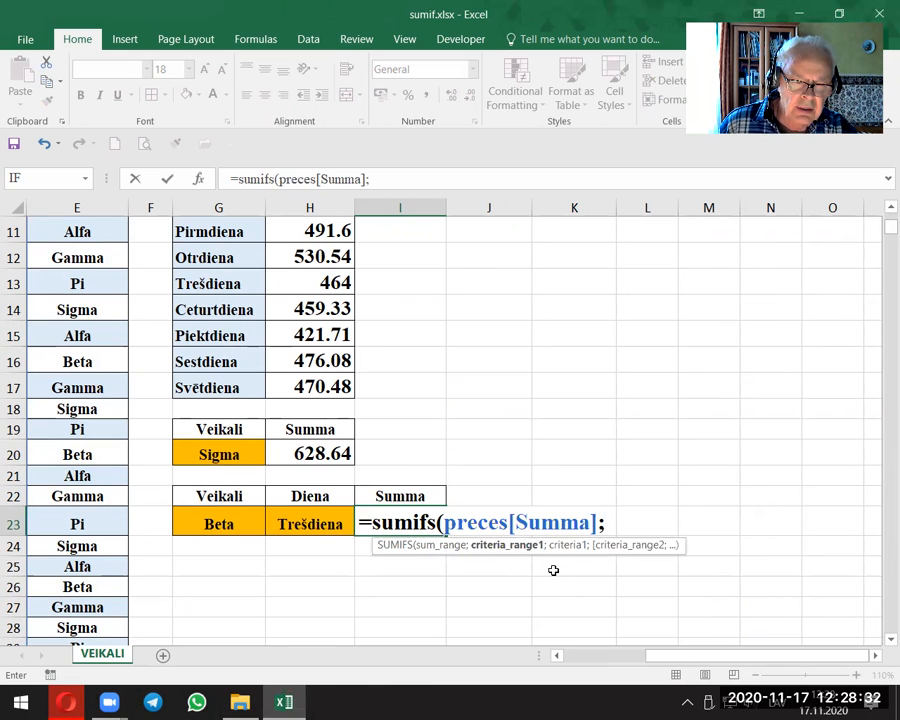
{"action": "type", "text": "prece"}
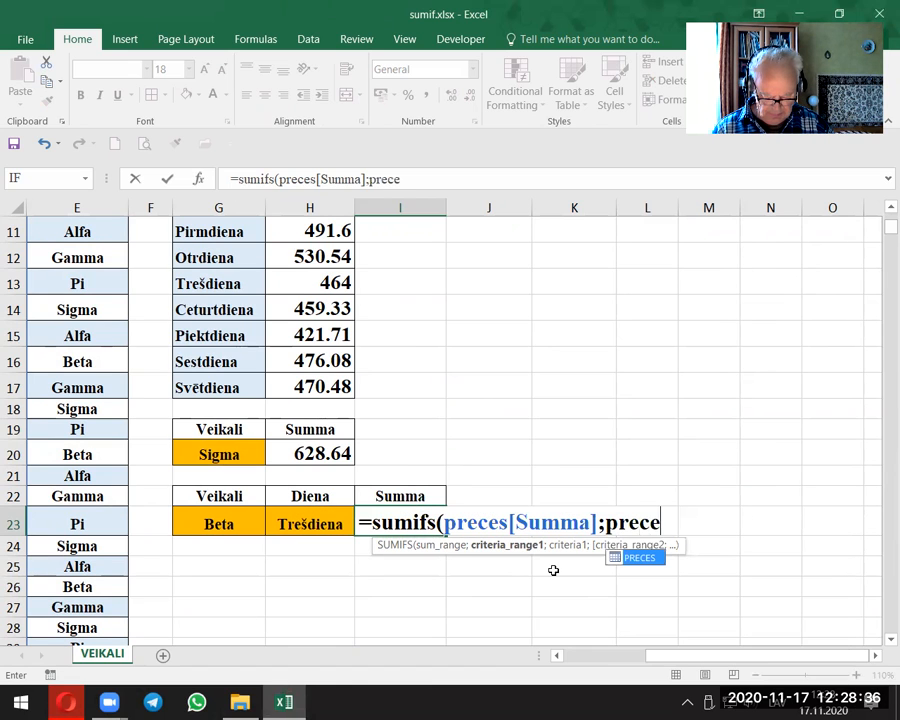
{"action": "type", "text": "s["}
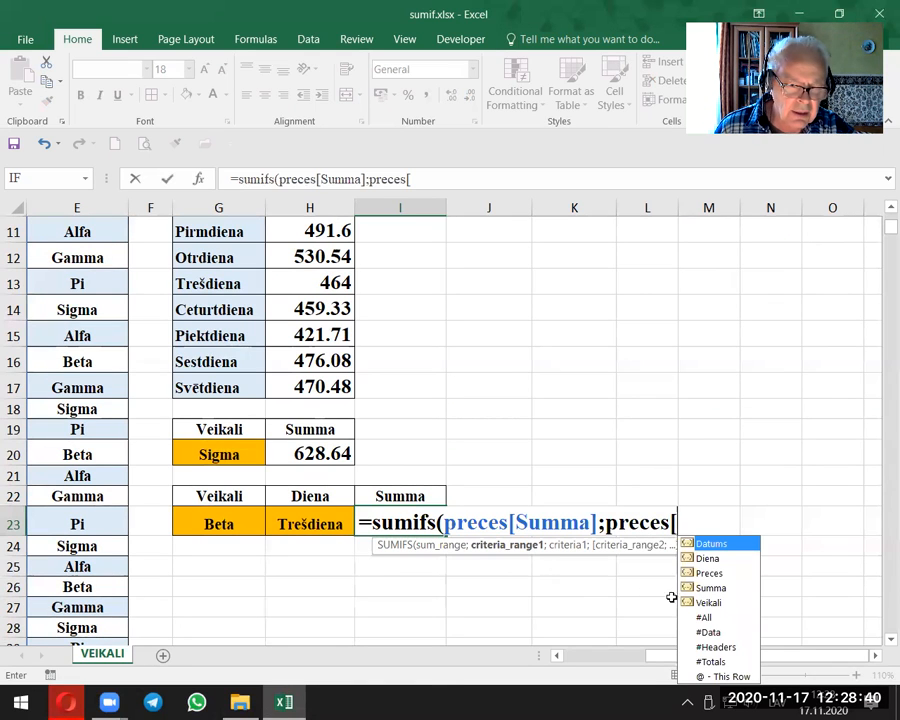
Step: Add the store condition to the SUMIFS formula, matching preces[Veikali] against the chosen store in G23
{"action": "double_click", "coordinate": [711, 602]}
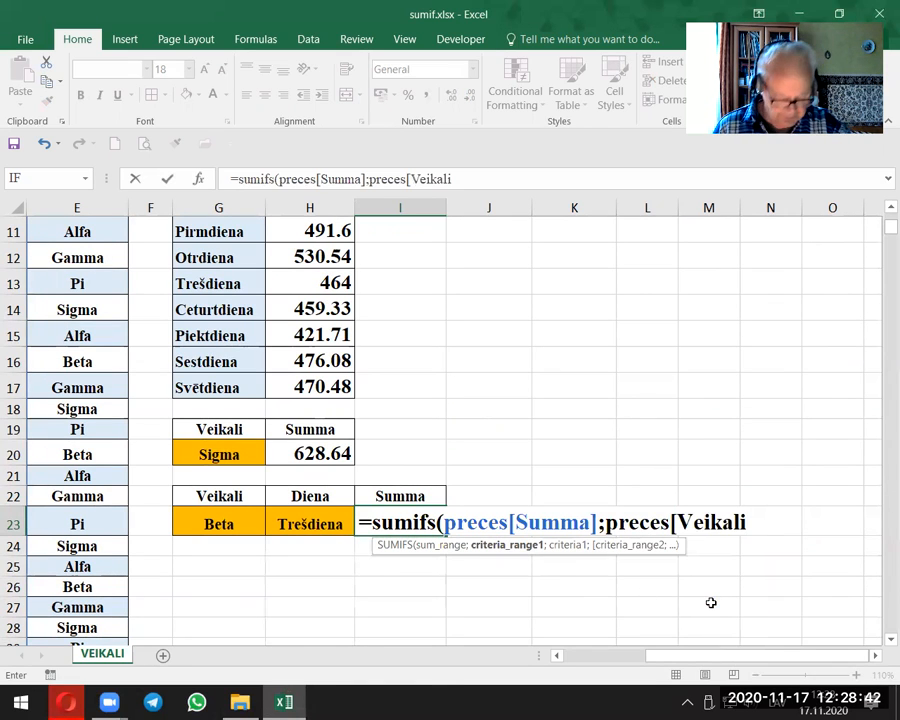
{"action": "type", "text": "]"}
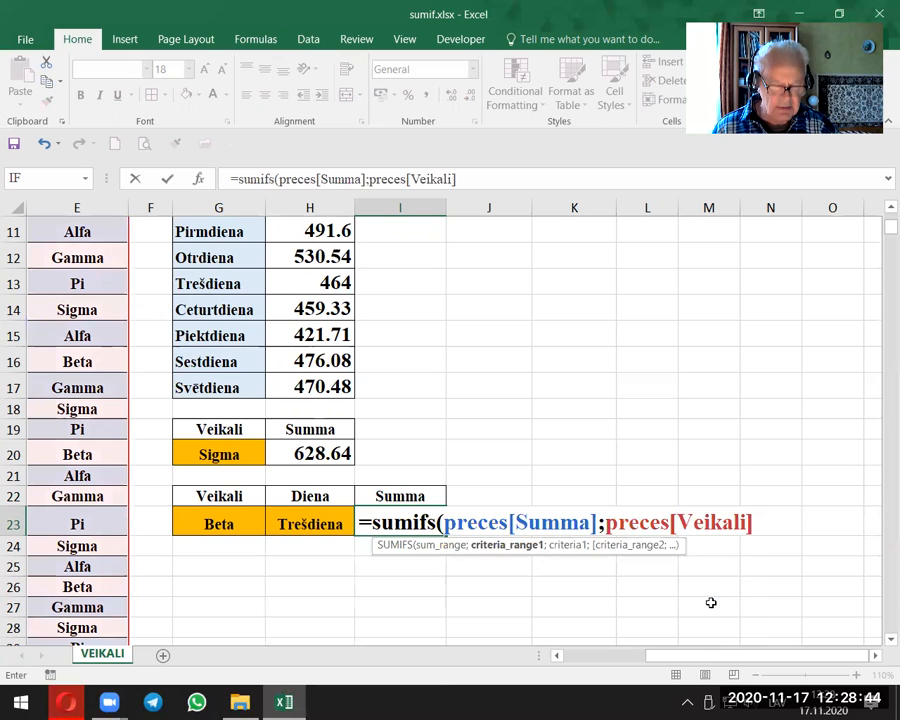
{"action": "type", "text": ";"}
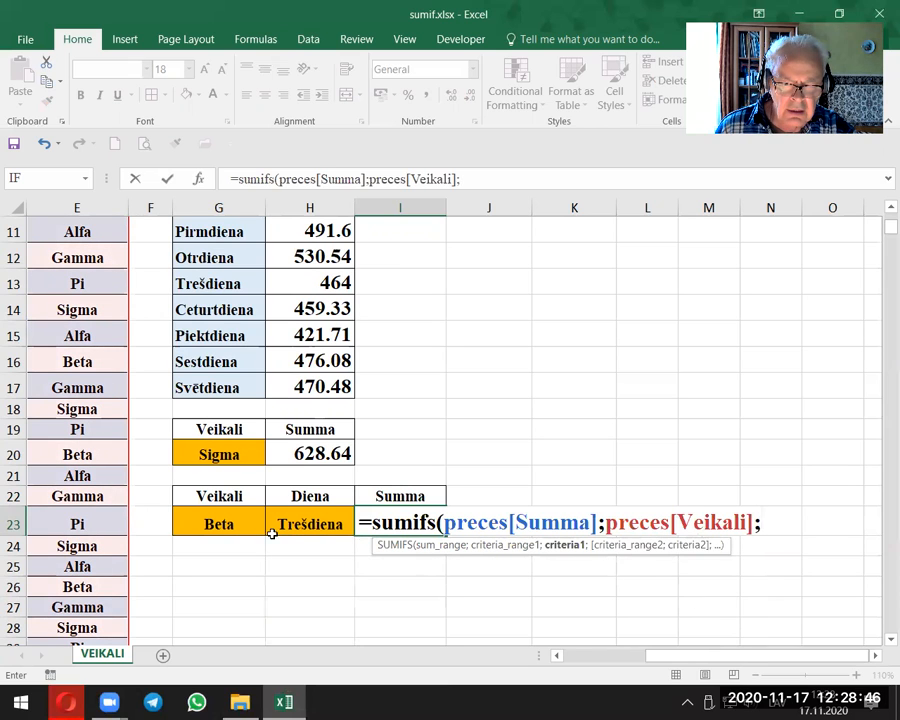
{"action": "left_click", "coordinate": [221, 522]}
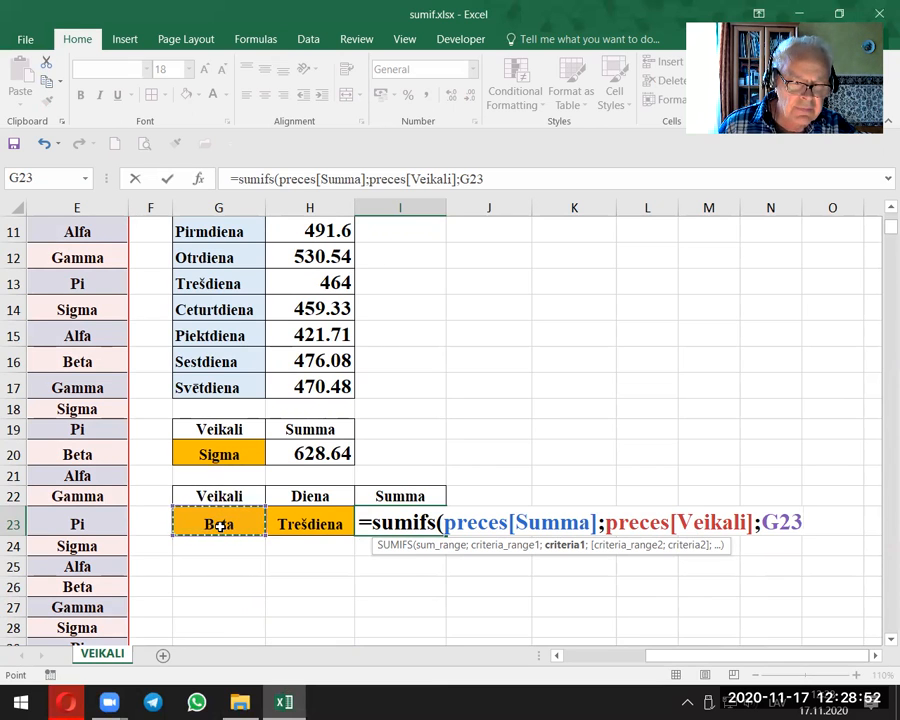
{"action": "type", "text": ";"}
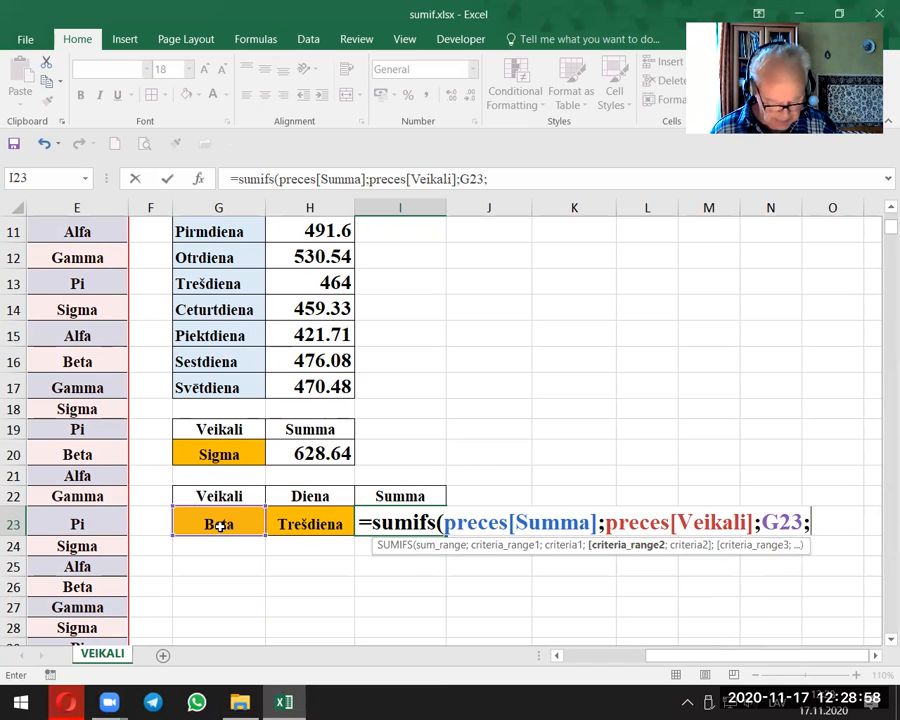
{"action": "type", "text": "pre"}
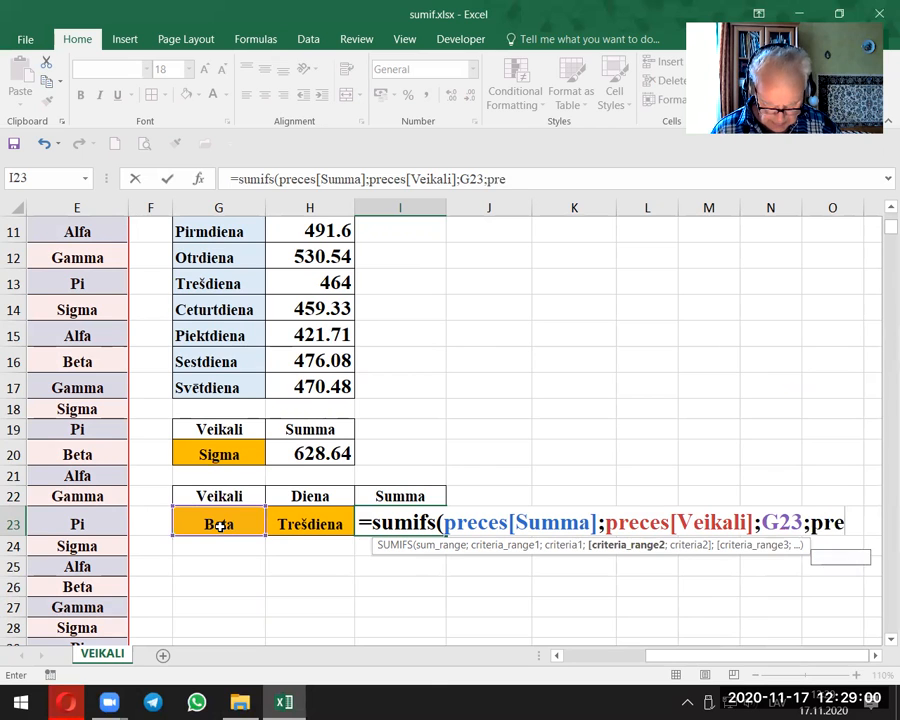
{"action": "type", "text": "ces["}
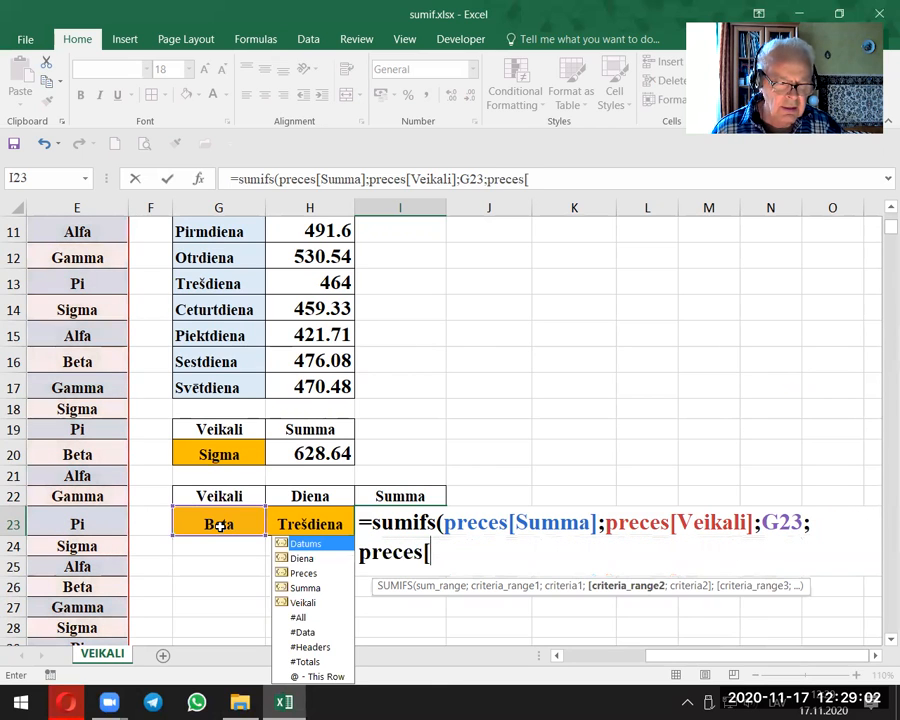
Step: Add the weekday condition matching preces[Diena] against H23, and complete the SUMIFS formula in I23
{"action": "left_click", "coordinate": [305, 560]}
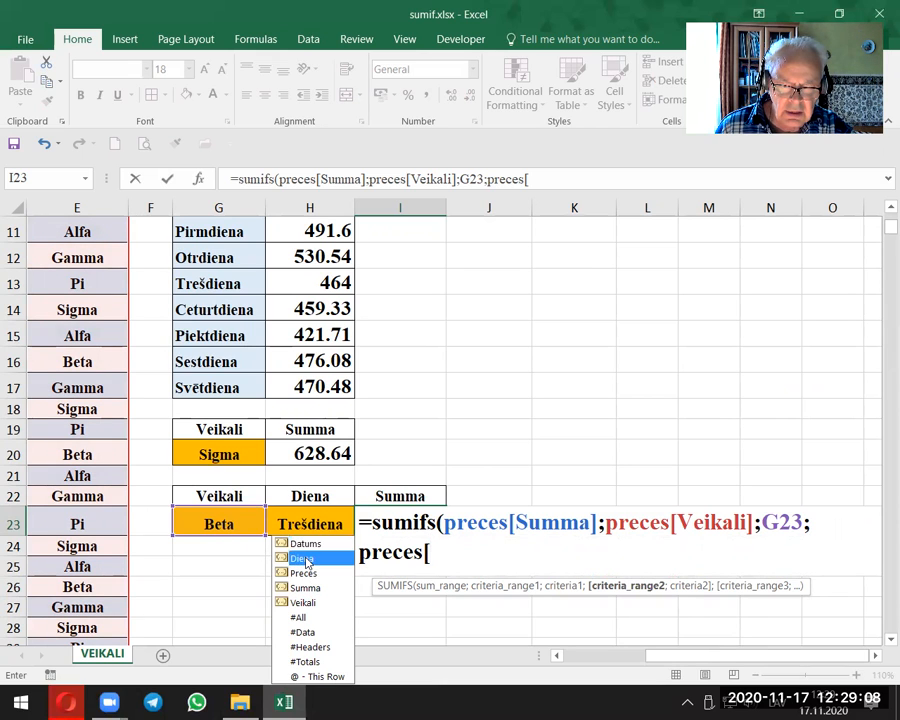
{"action": "double_click", "coordinate": [305, 560]}
{"action": "type", "text": "]"}
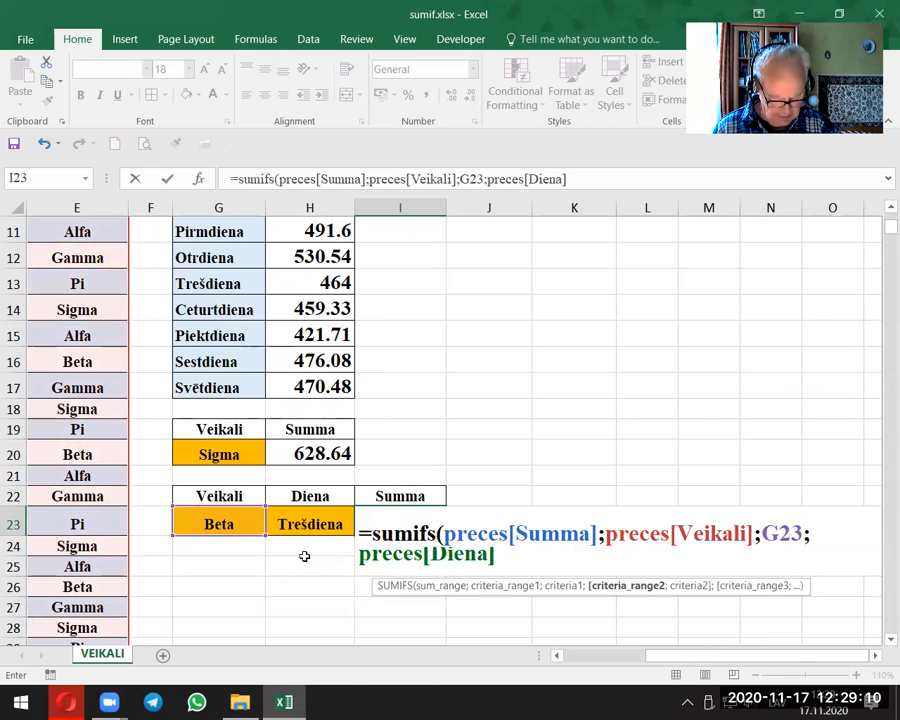
{"action": "type", "text": ";"}
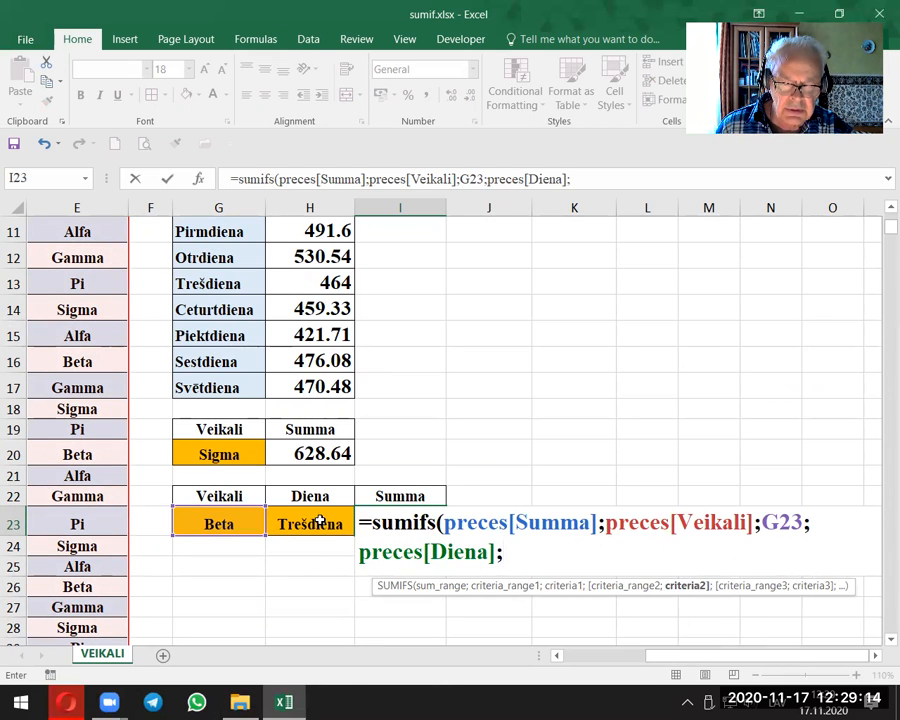
{"action": "left_click", "coordinate": [316, 521]}
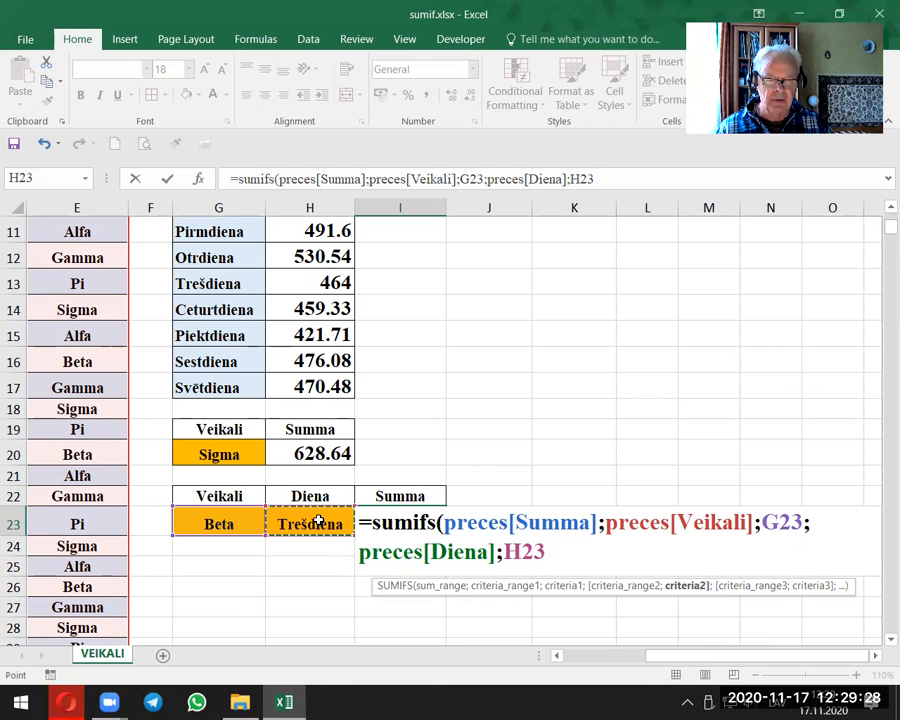
{"action": "type", "text": ")"}
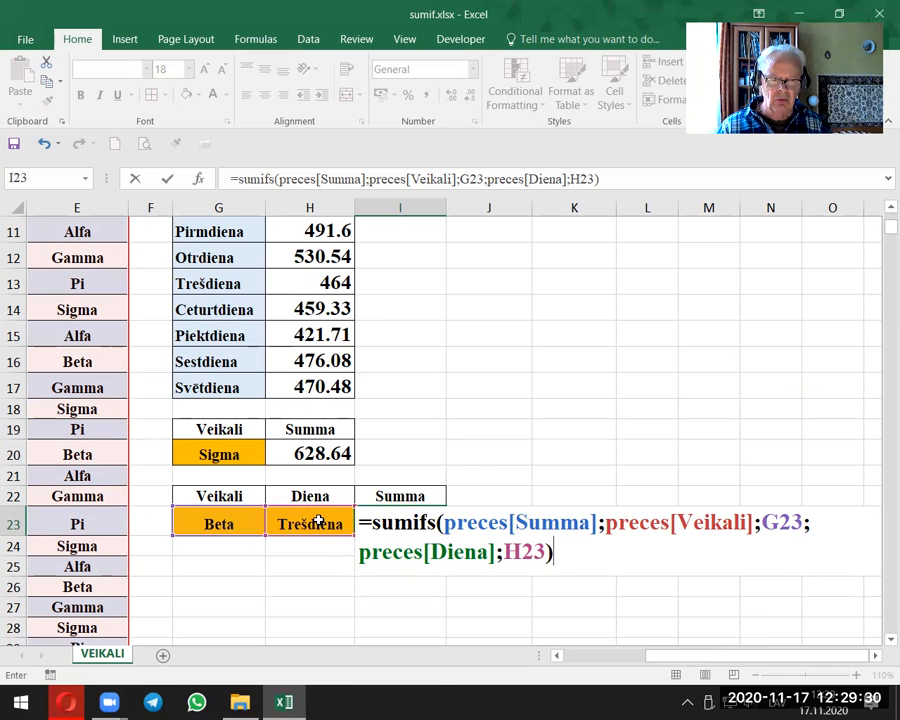
{"action": "key", "text": "Return"}
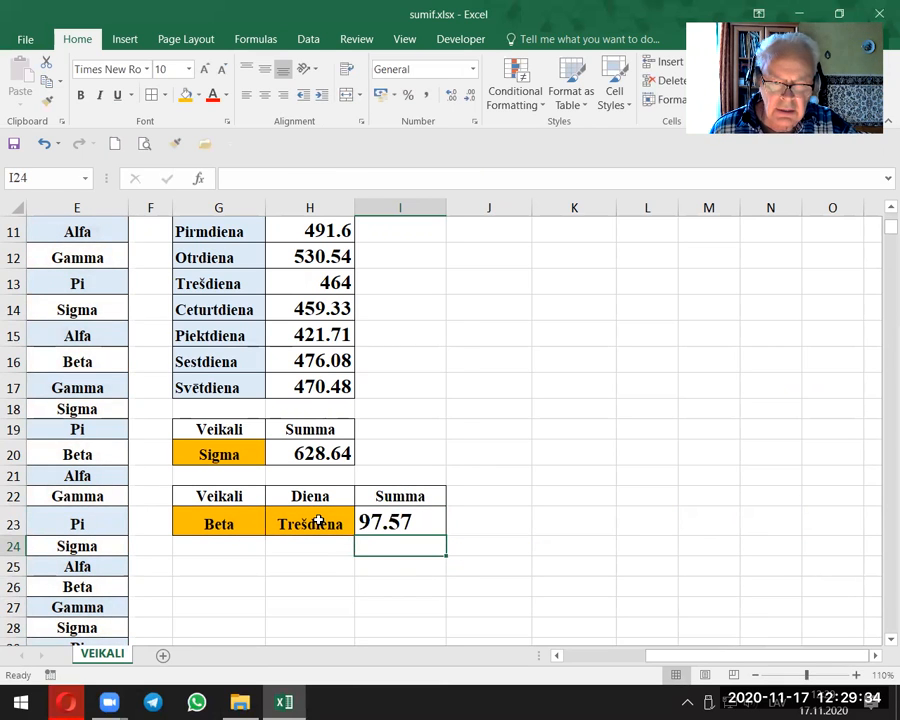
{"action": "left_click", "coordinate": [385, 520]}
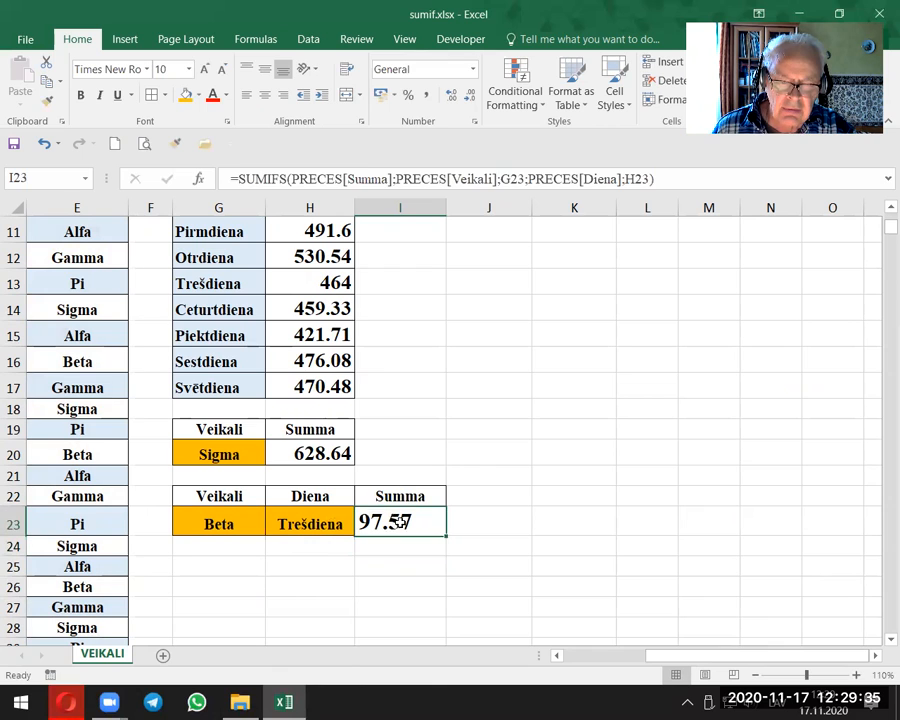
Step: Choose Sigma from the store list in G23 and Otrdiena from the weekday list in H23
{"action": "left_click", "coordinate": [252, 522]}
{"action": "left_click", "coordinate": [271, 527]}
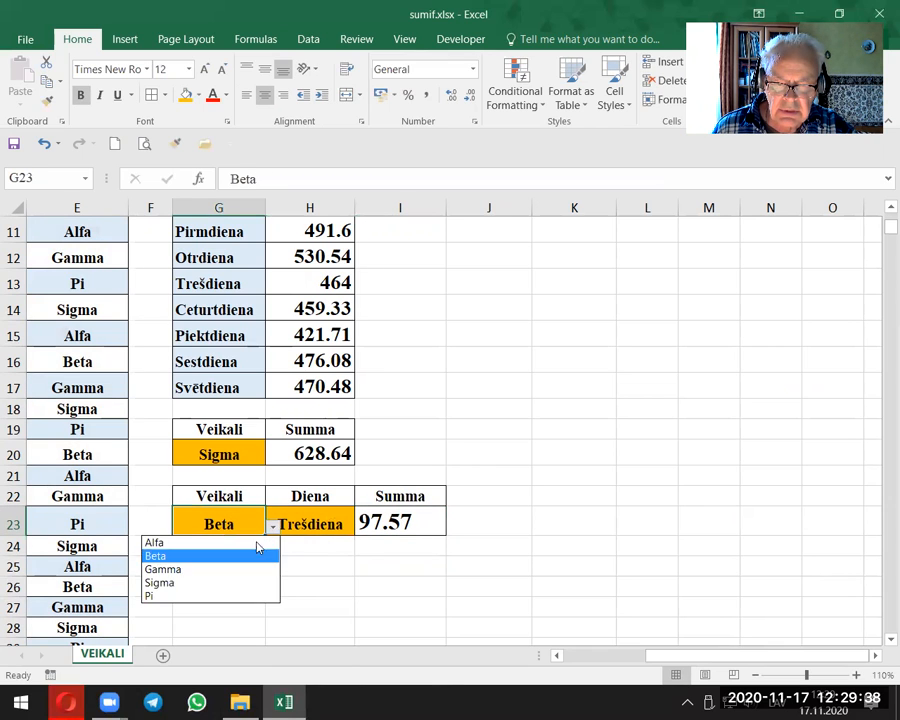
{"action": "left_click", "coordinate": [189, 581]}
{"action": "left_click", "coordinate": [306, 516]}
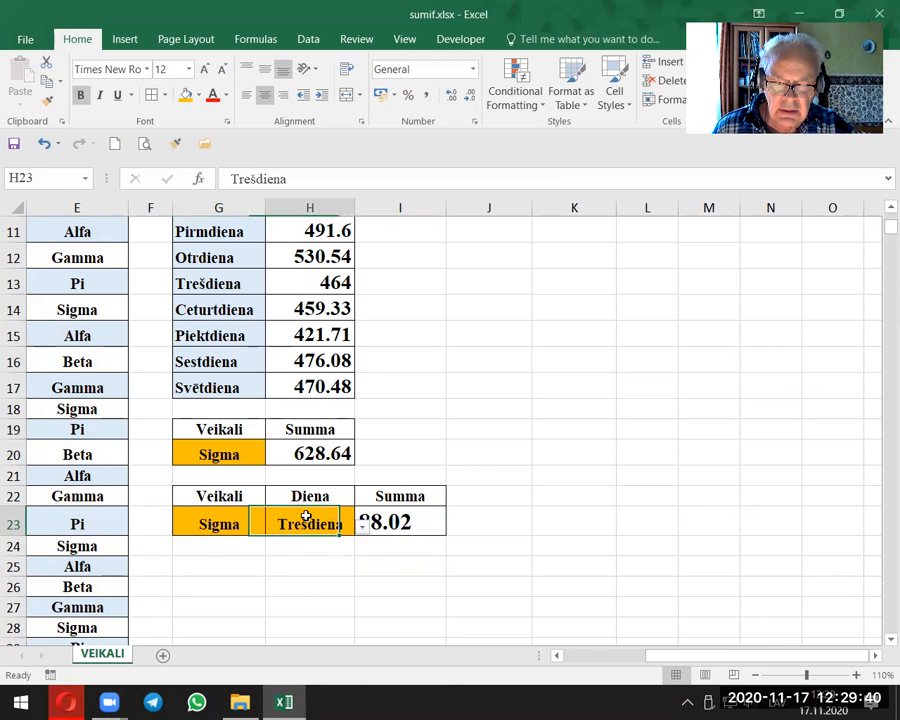
{"action": "left_click", "coordinate": [361, 527]}
{"action": "left_click", "coordinate": [266, 557]}
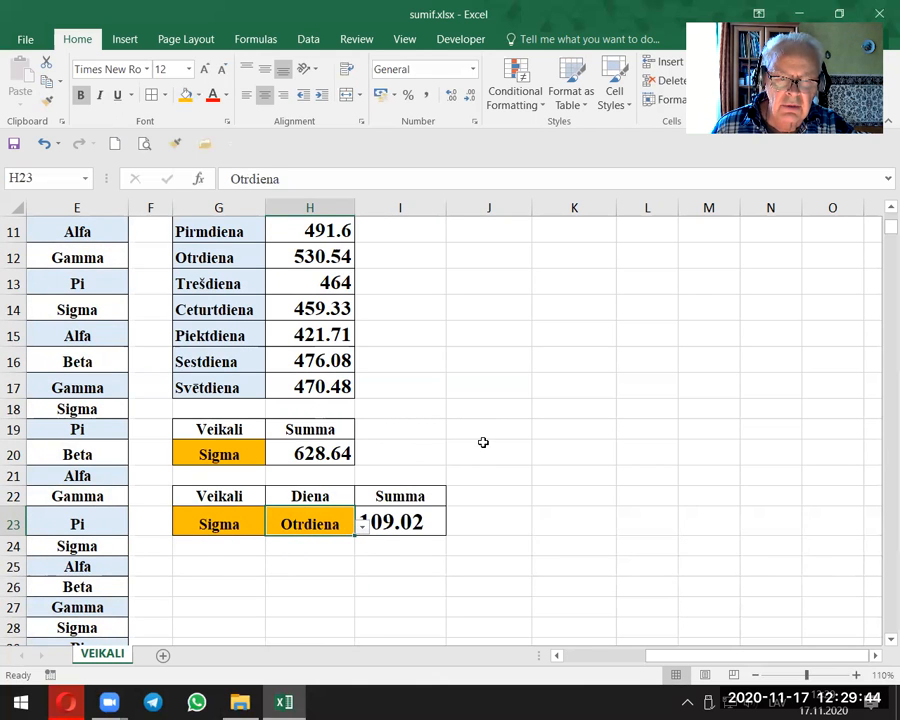
{"action": "scroll", "coordinate": [482, 440], "scroll_direction": "up", "scroll_amount": 4}
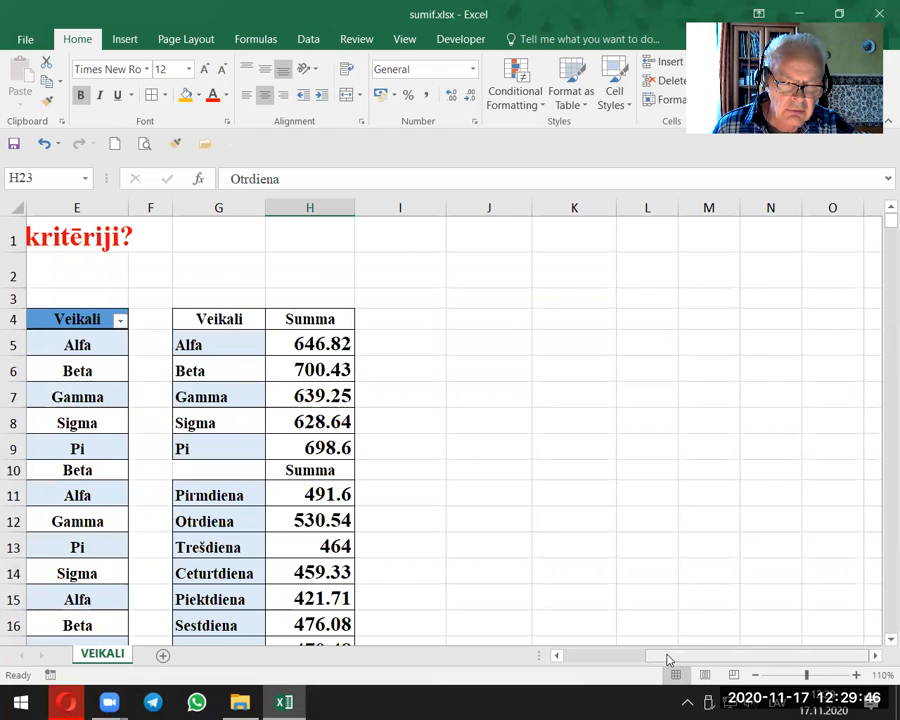
{"action": "left_click_drag", "start_coordinate": [669, 657], "coordinate": [640, 657]}
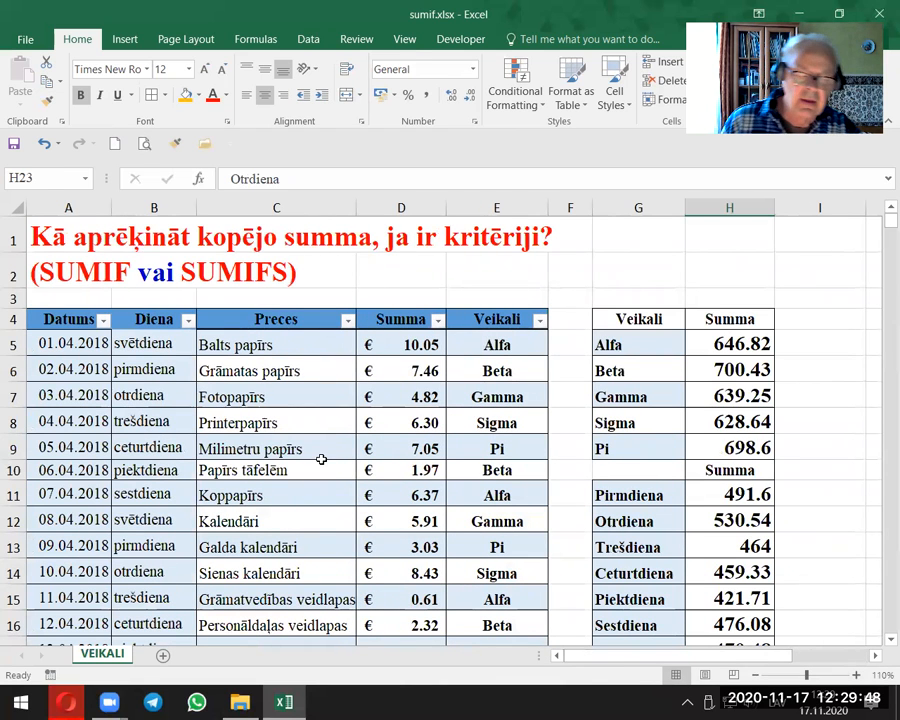